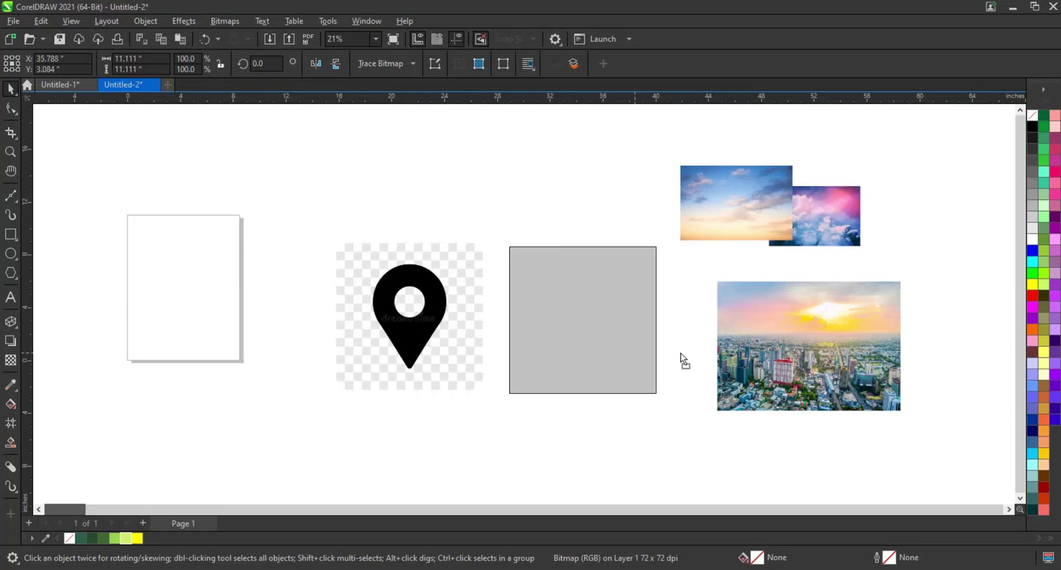
Move the location-pin image further right and zoom in on the page area
drag(482, 349, 682, 353)
click(10, 152)
mouse_move(225, 148)
mouse_down()
mouse_move(630, 378)
mouse_move(816, 435)
mouse_up()
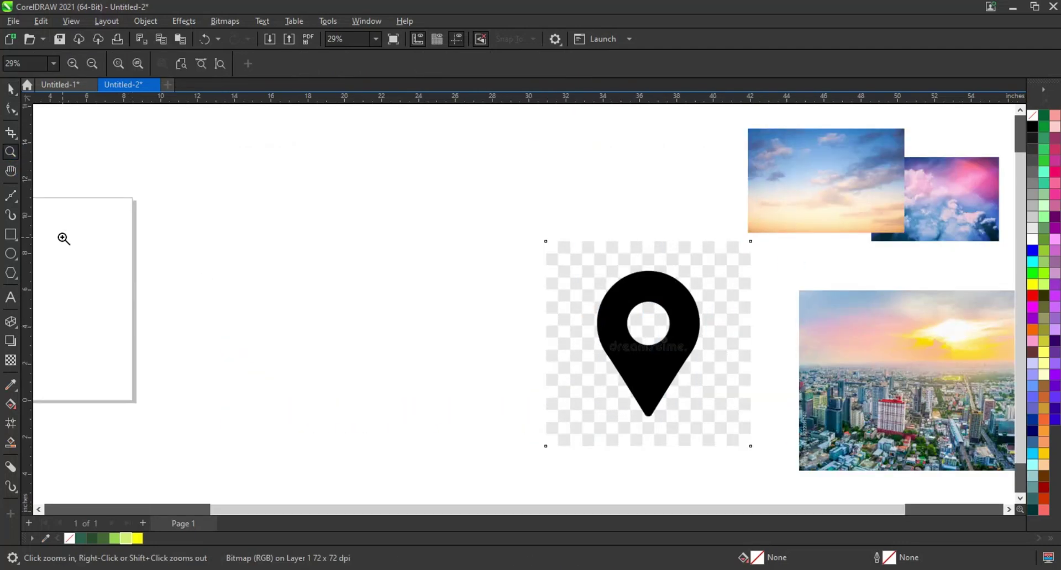
Draw a tall rectangle frame about 13.2 by 19.0 inches left of the pin
click(20, 232)
drag(258, 140, 501, 479)
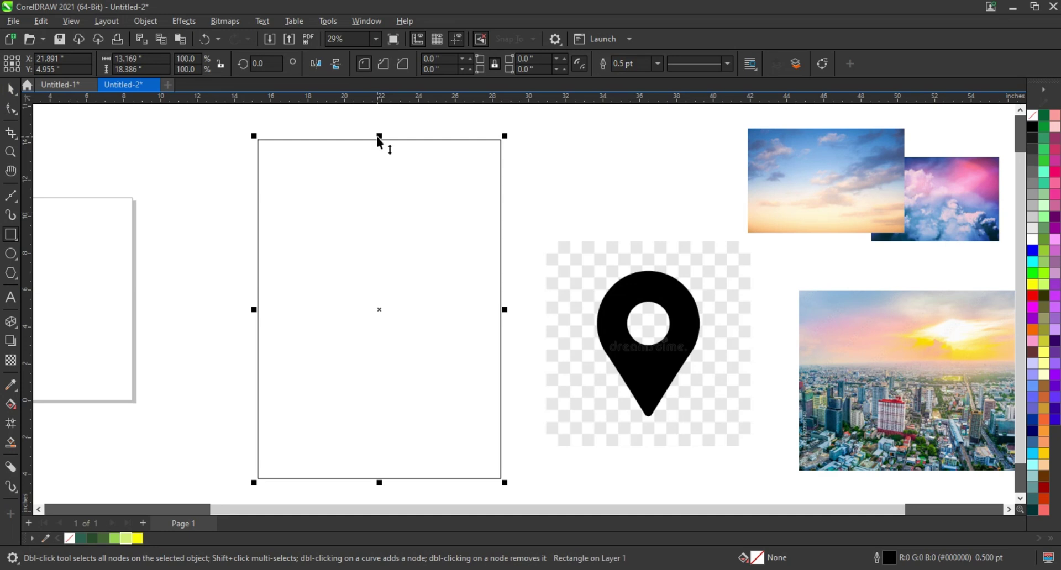
drag(379, 138, 379, 126)
click(554, 227)
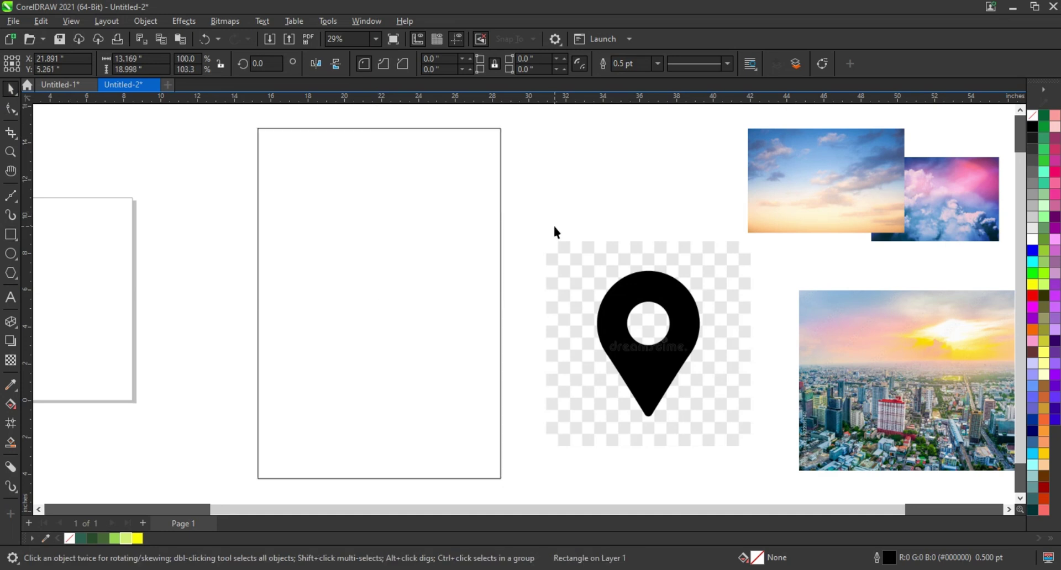
Move the city skyline photo onto the frame's lower part and widen it to span the frame
click(870, 379)
drag(870, 380, 341, 398)
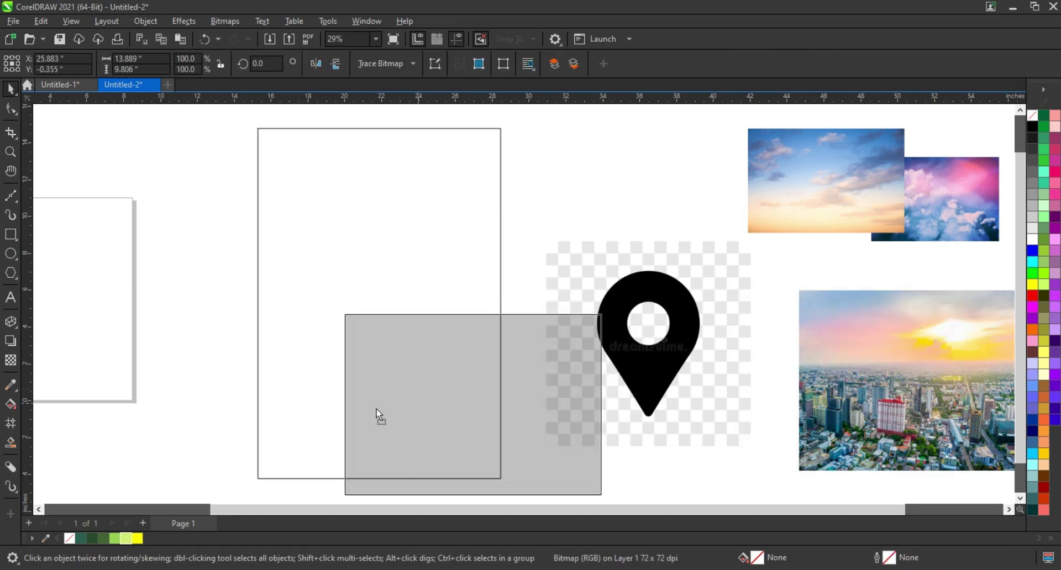
drag(616, 348, 870, 365)
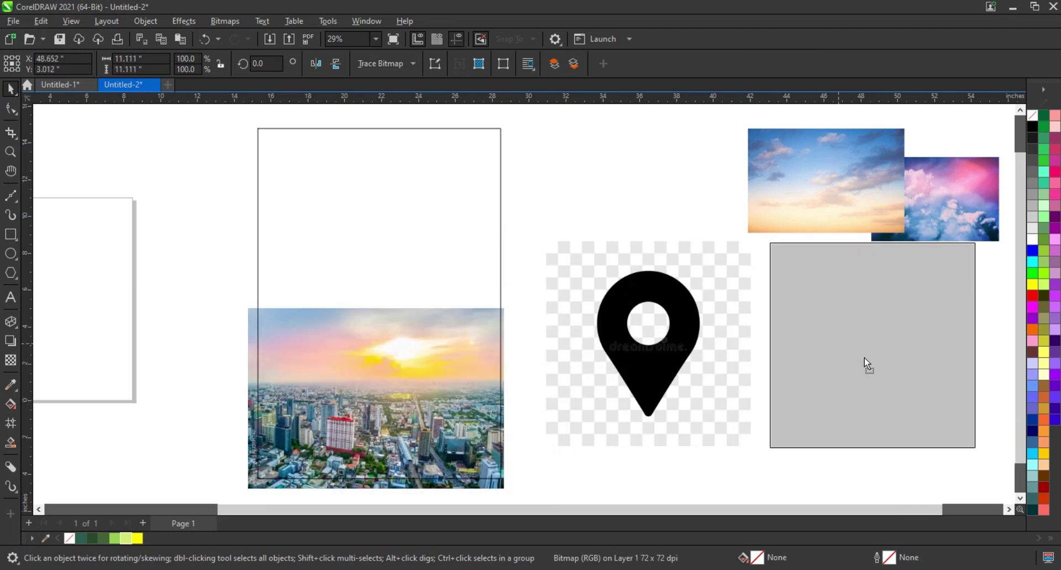
click(251, 320)
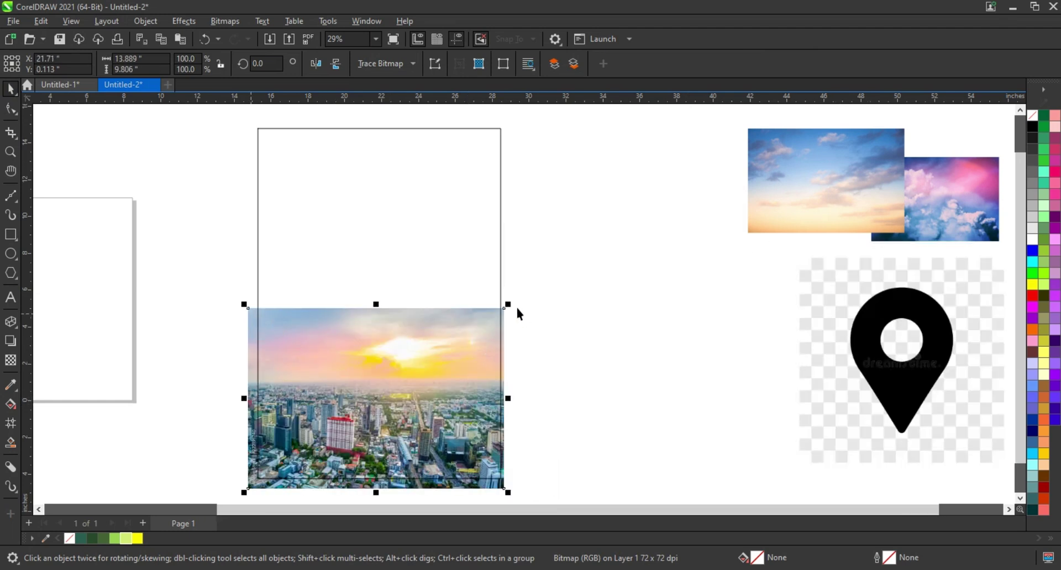
drag(508, 304, 519, 298)
drag(381, 298, 386, 238)
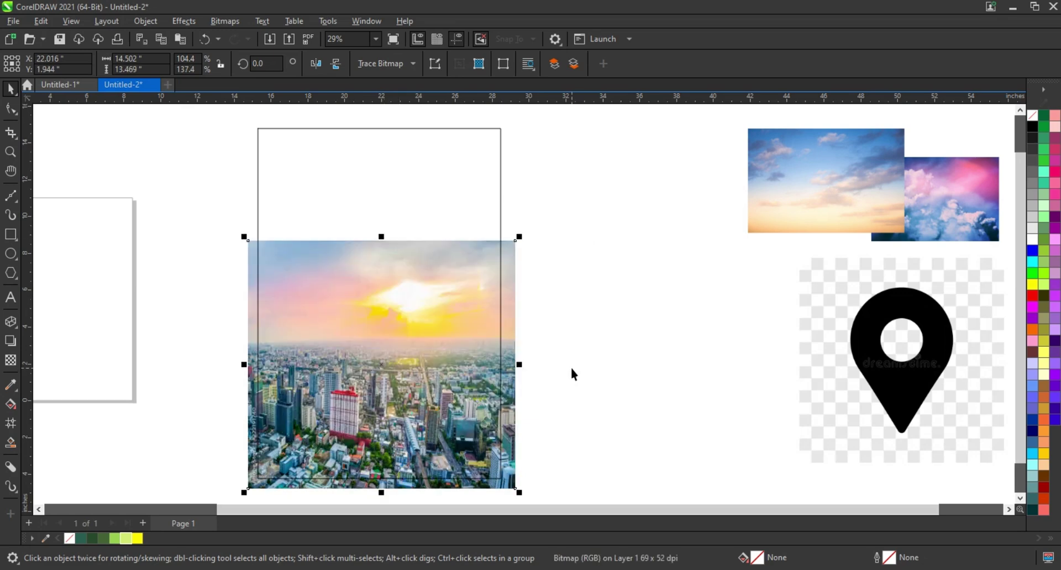
key(ctrl+z)
drag(520, 395, 530, 293)
drag(525, 329, 523, 319)
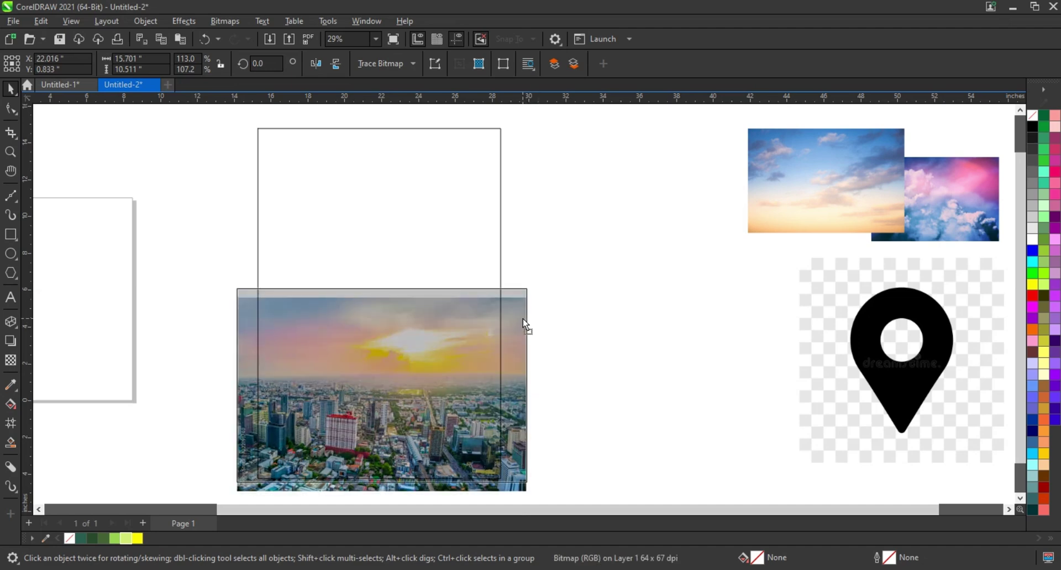
PowerClip the city photo inside the rectangle frame
right_click(522, 320)
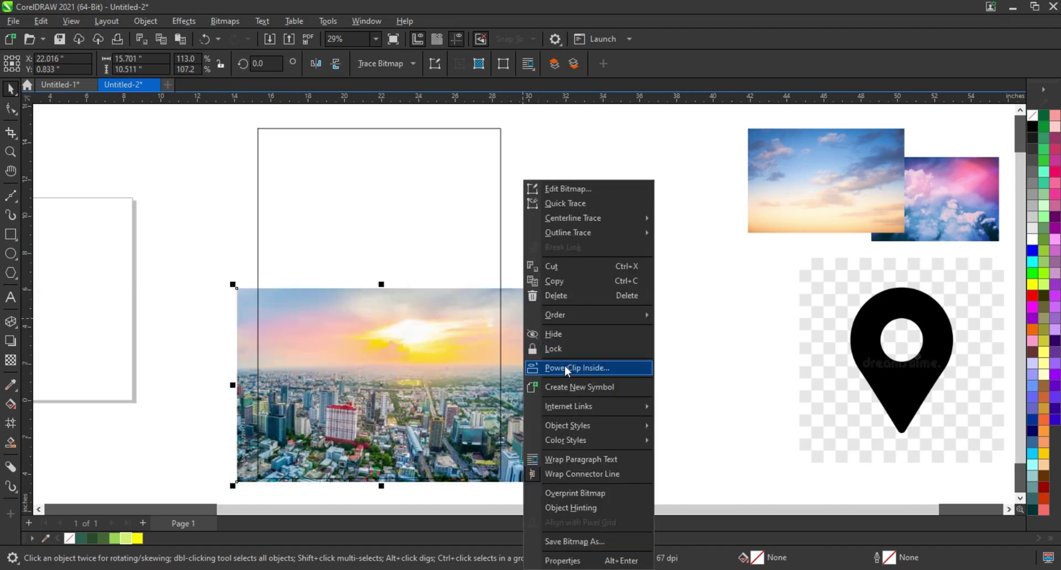
click(553, 365)
click(465, 265)
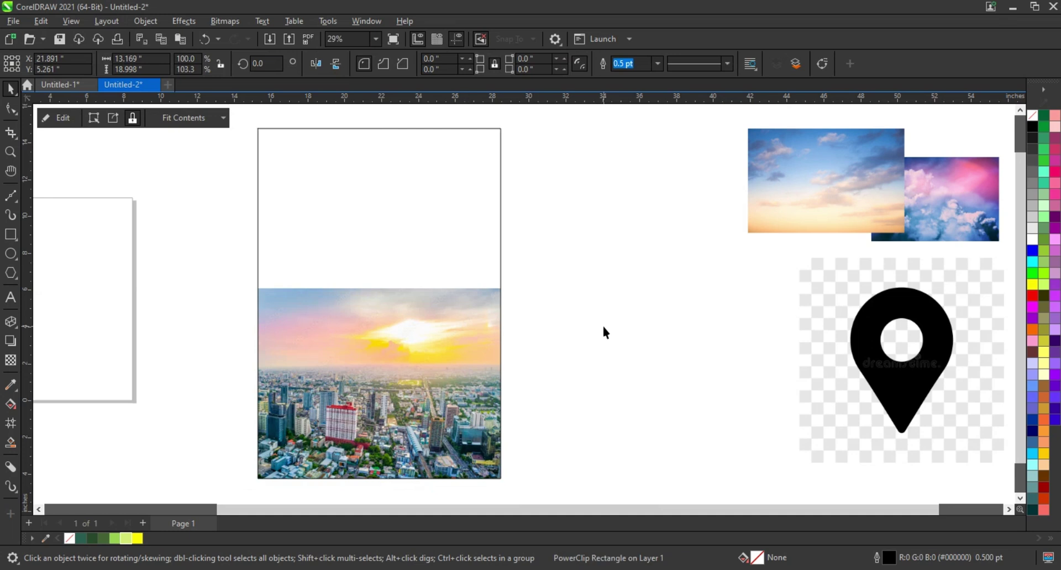
Move and scale the sunset sky photo to cover the frame from its top down over the skyline
mouse_move(794, 217)
mouse_down()
mouse_move(485, 284)
mouse_move(300, 354)
mouse_up()
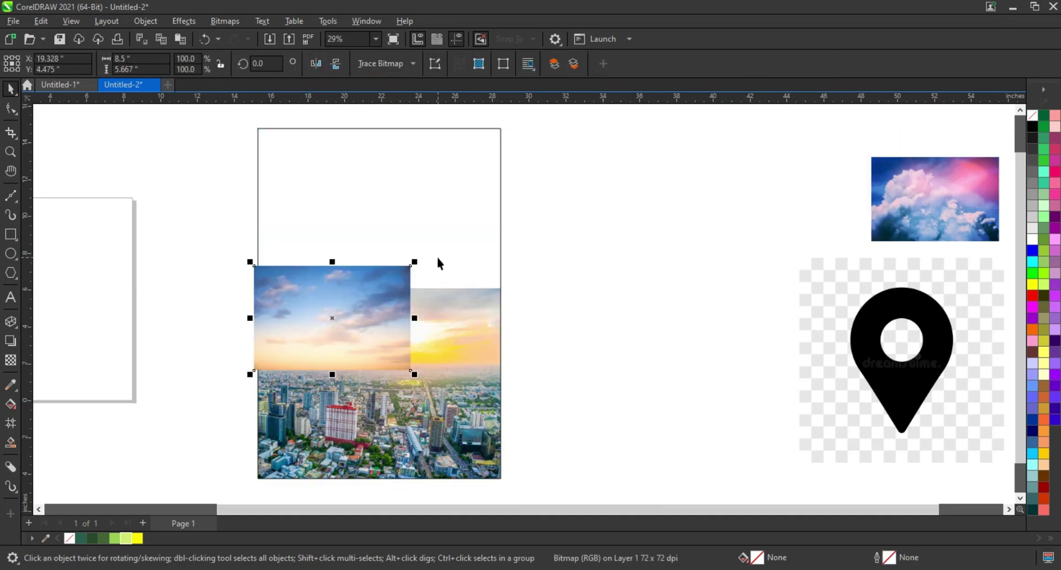
drag(414, 262, 529, 194)
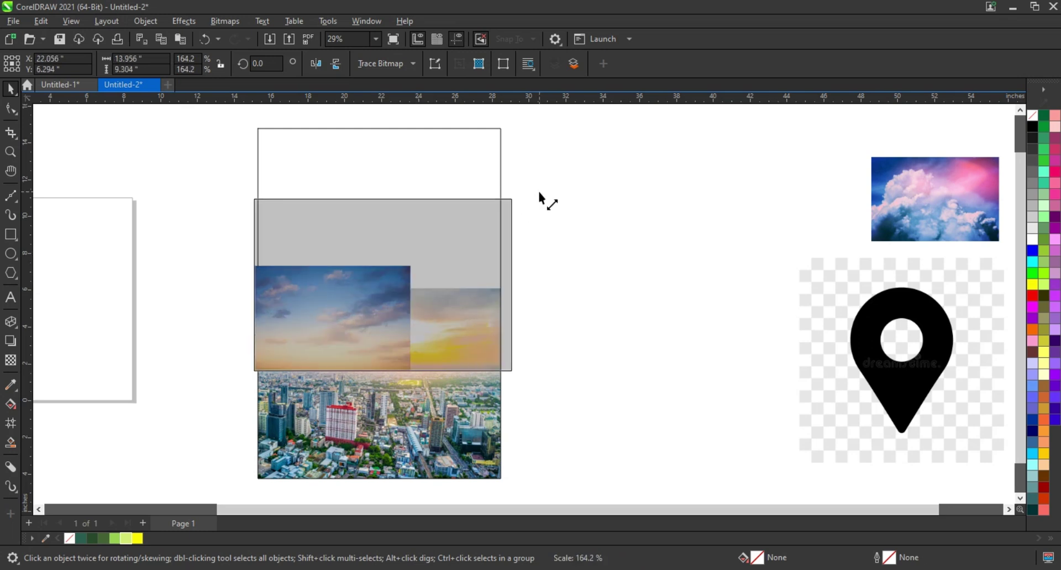
drag(381, 199, 381, 123)
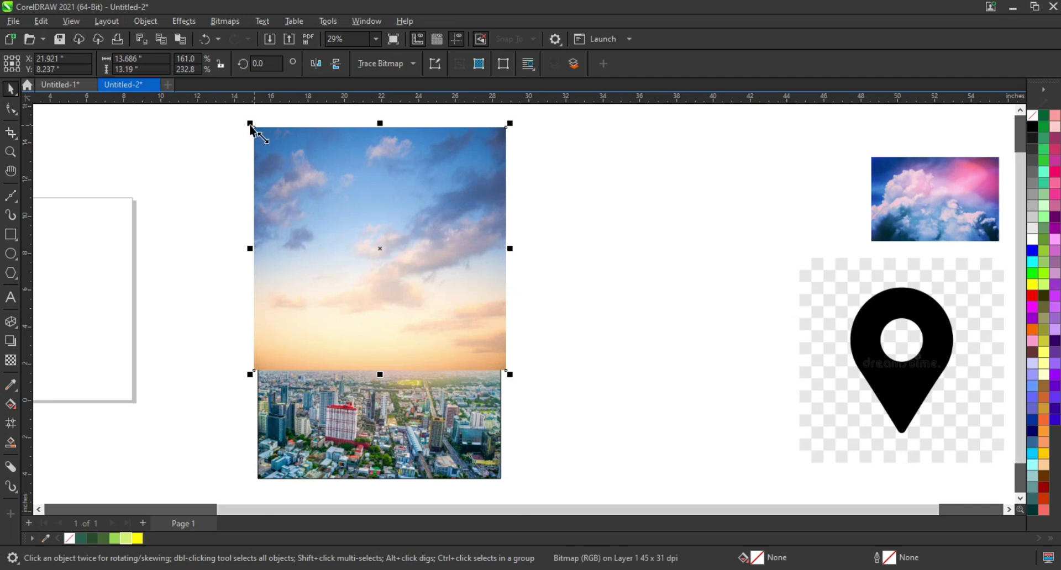
drag(250, 123, 246, 120)
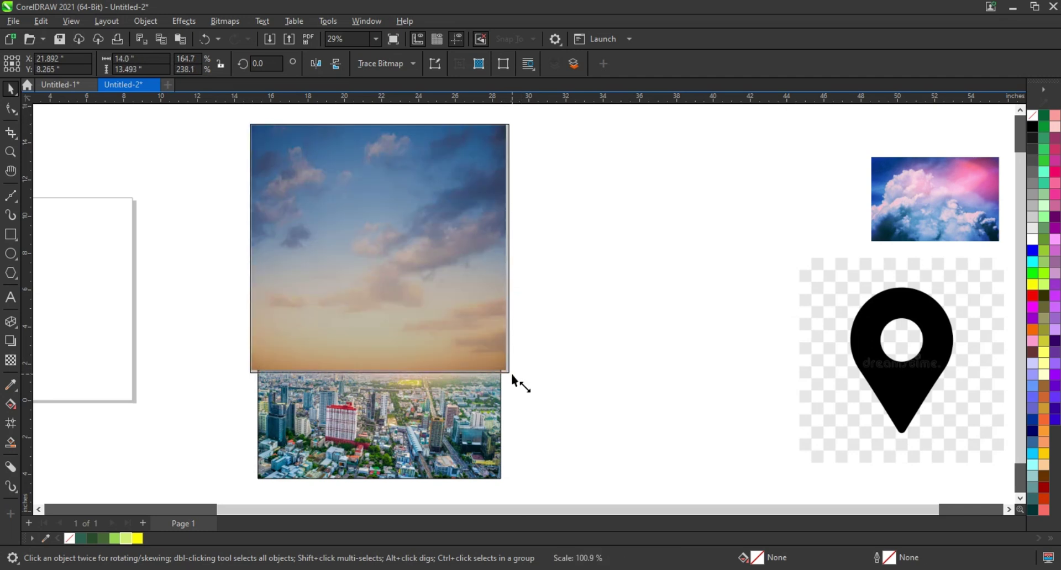
drag(510, 374, 513, 376)
drag(380, 377, 379, 389)
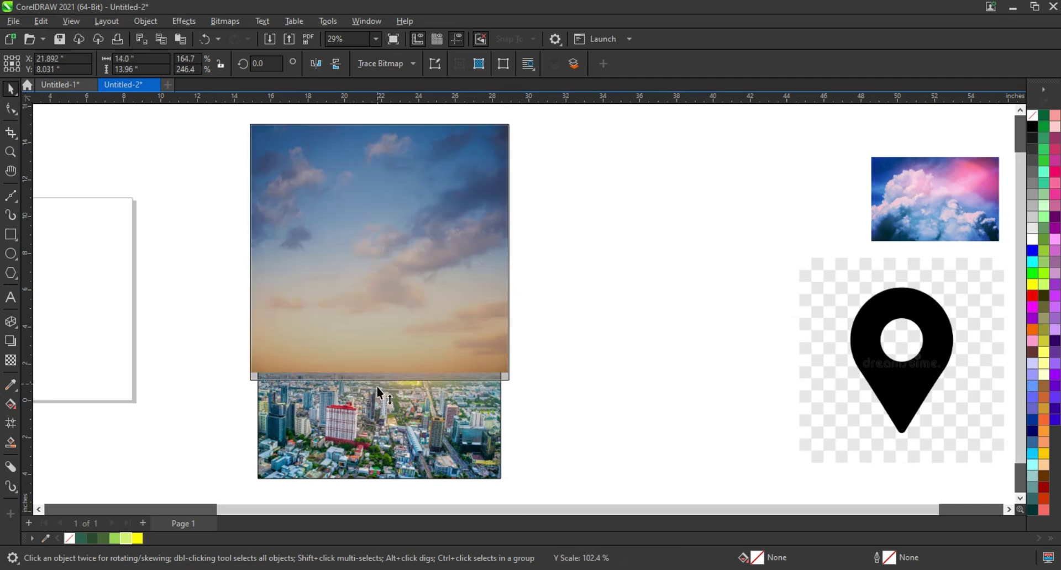
Apply a fountain transparency fading the sky photo's bottom into the city
click(8, 364)
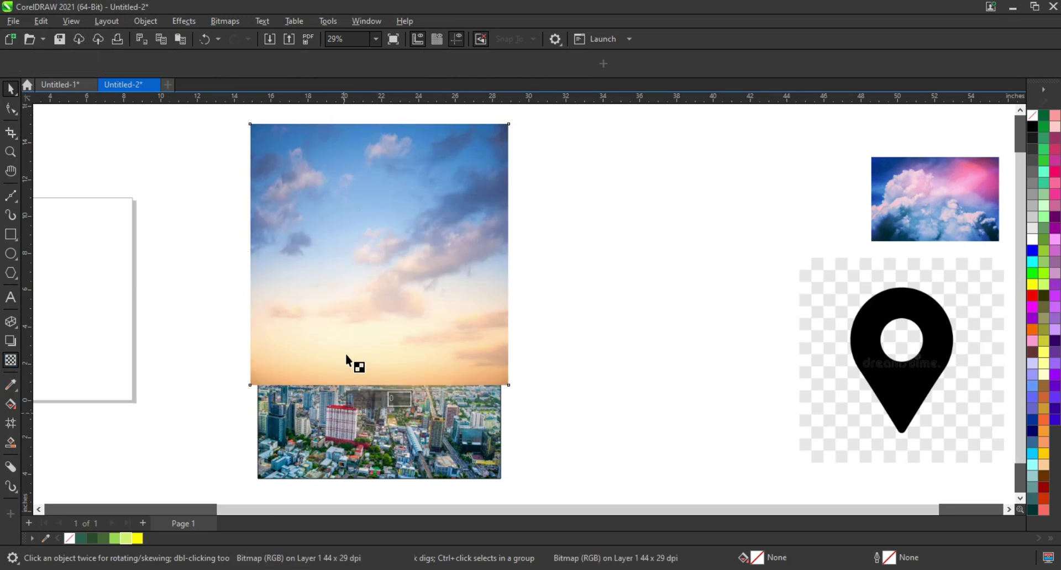
drag(365, 381, 365, 336)
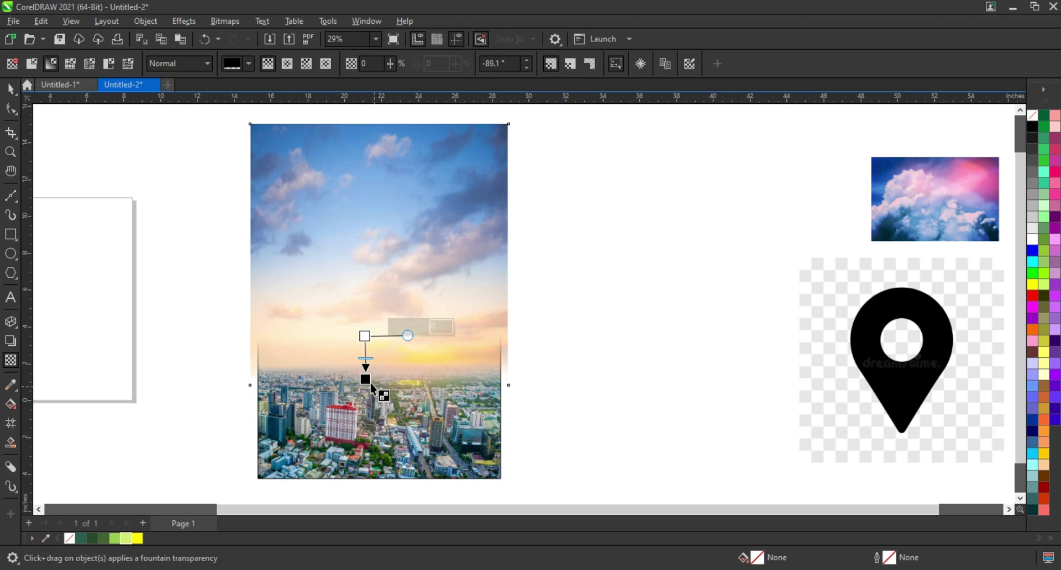
drag(365, 379, 365, 373)
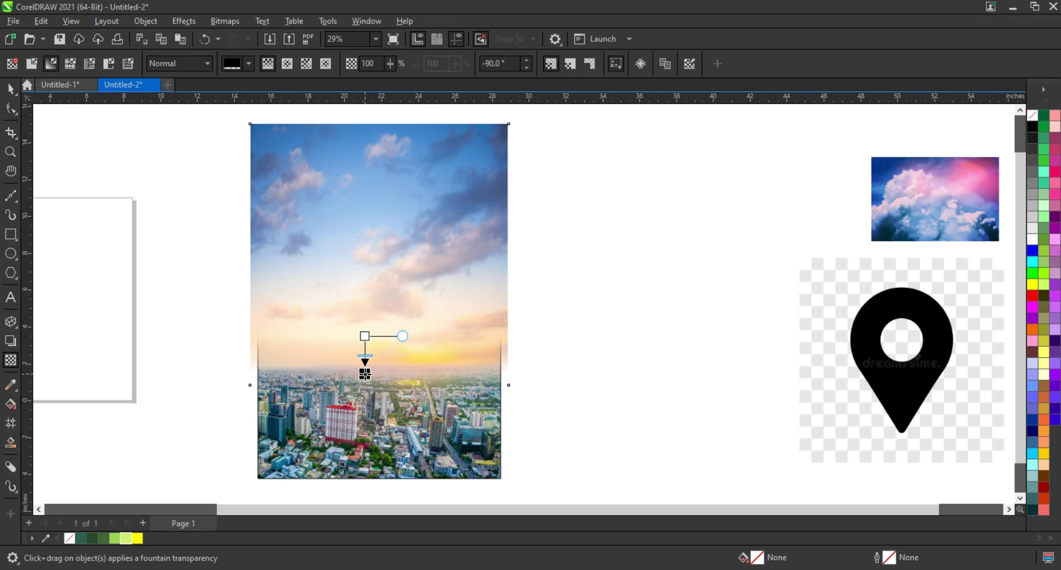
drag(365, 336, 364, 334)
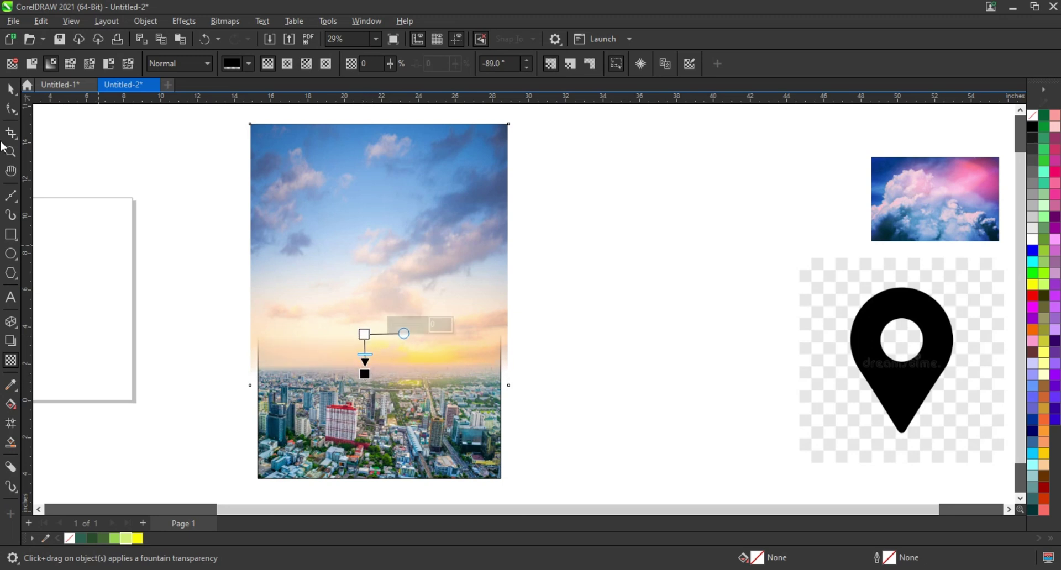
click(8, 94)
PowerClip the sky photo inside the rectangle and move the pink cloud image near the poster
right_click(507, 209)
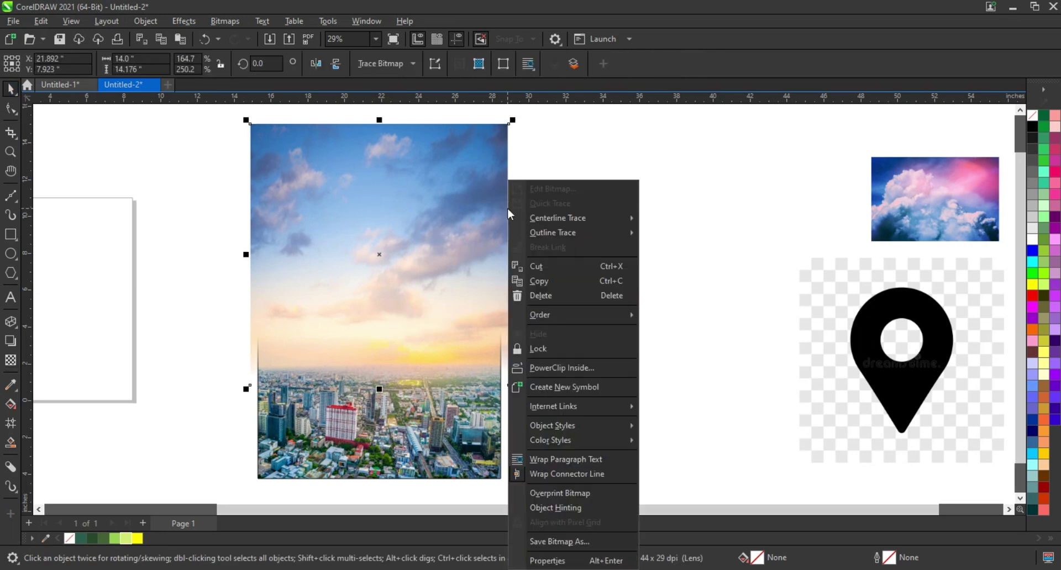
click(568, 367)
click(461, 431)
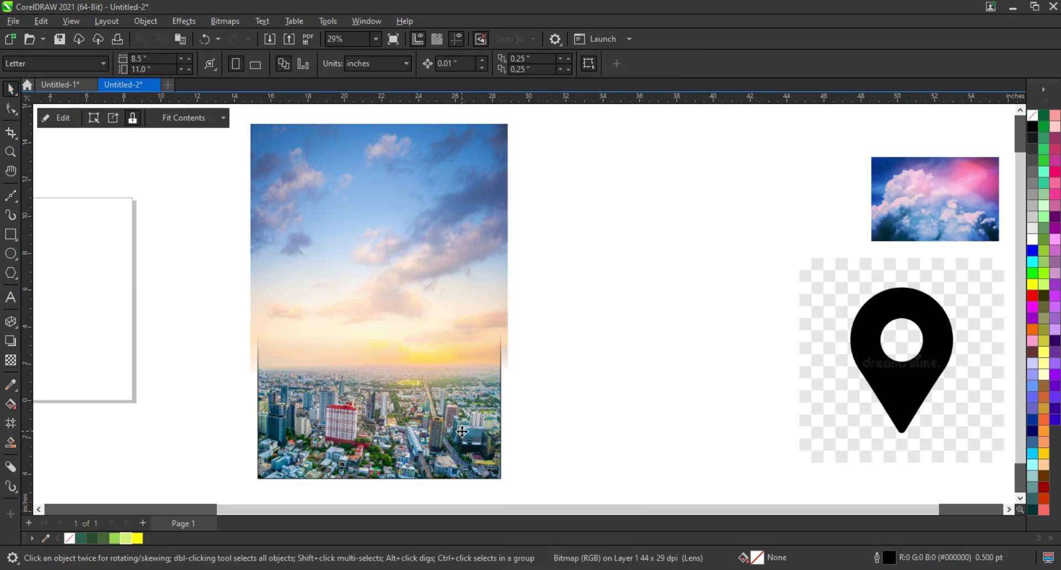
drag(961, 221, 692, 267)
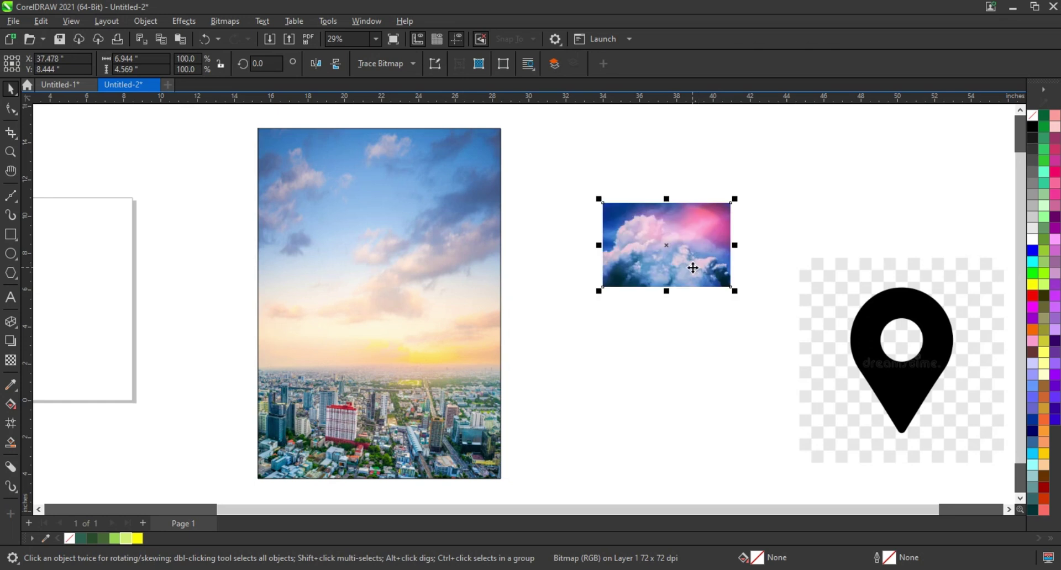
Move the cloud image onto the poster top and enlarge it across the frame
click(315, 64)
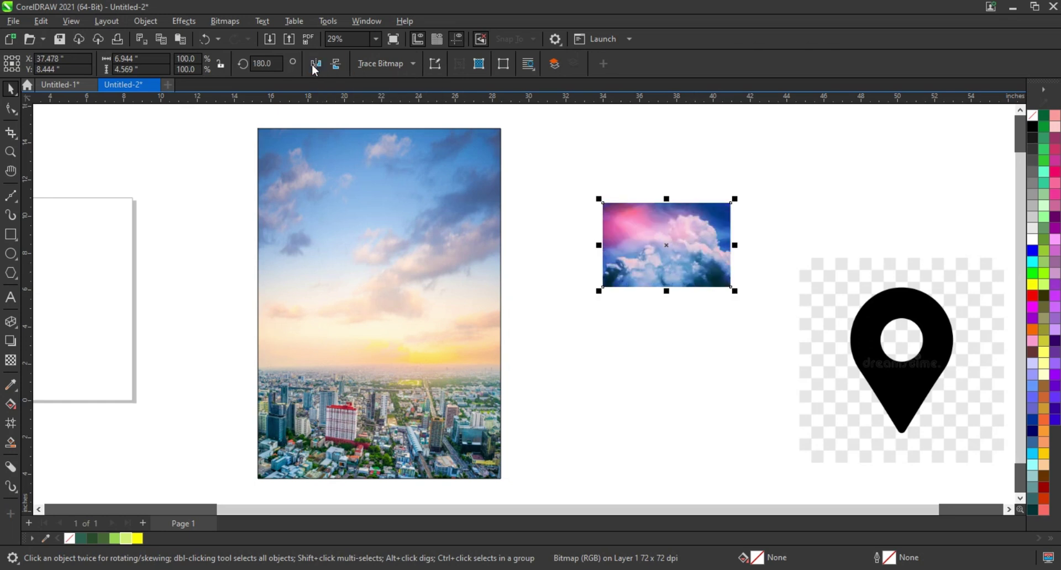
click(336, 64)
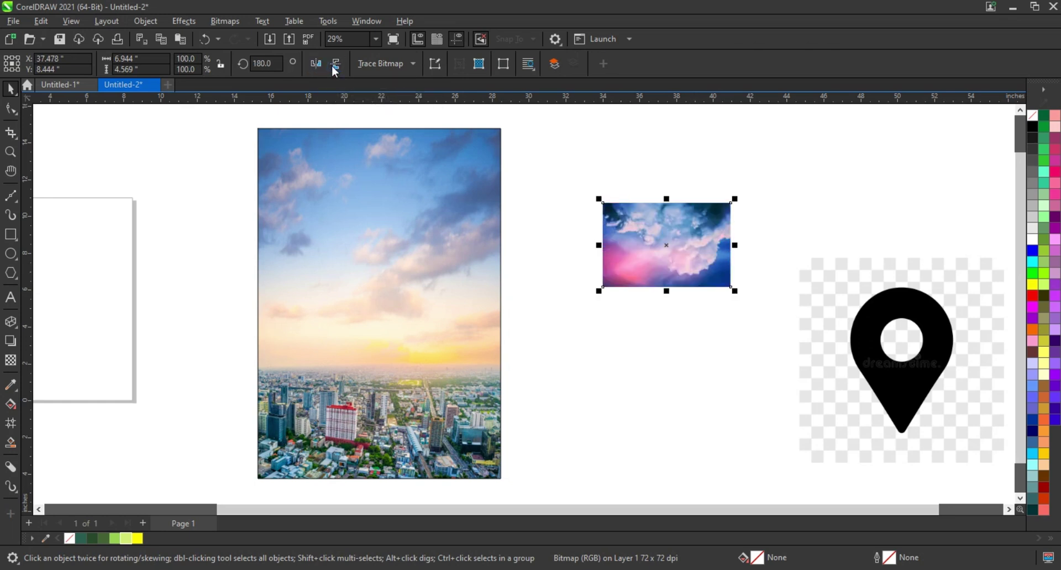
click(332, 70)
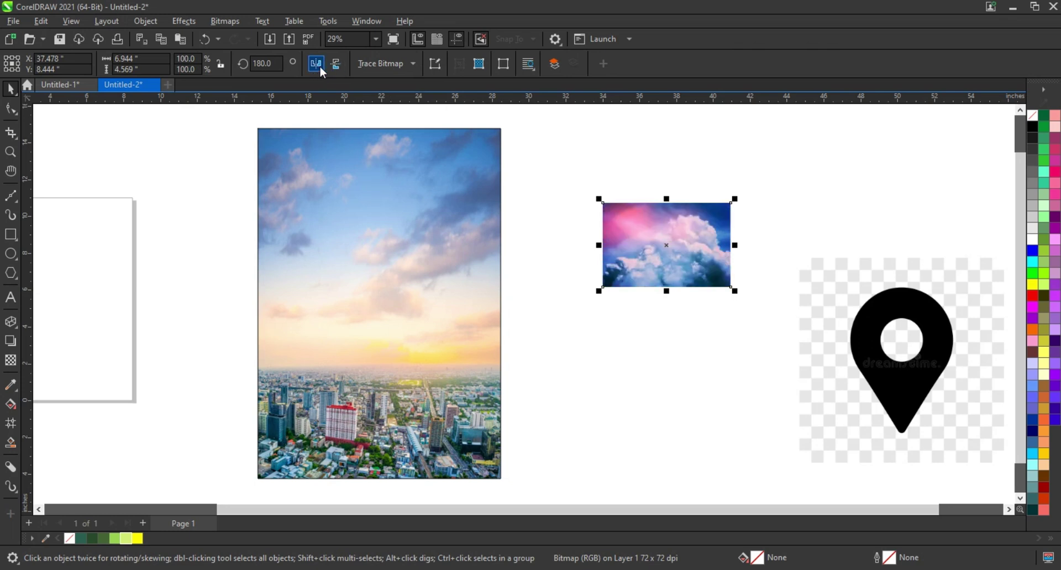
click(321, 68)
drag(642, 256, 490, 195)
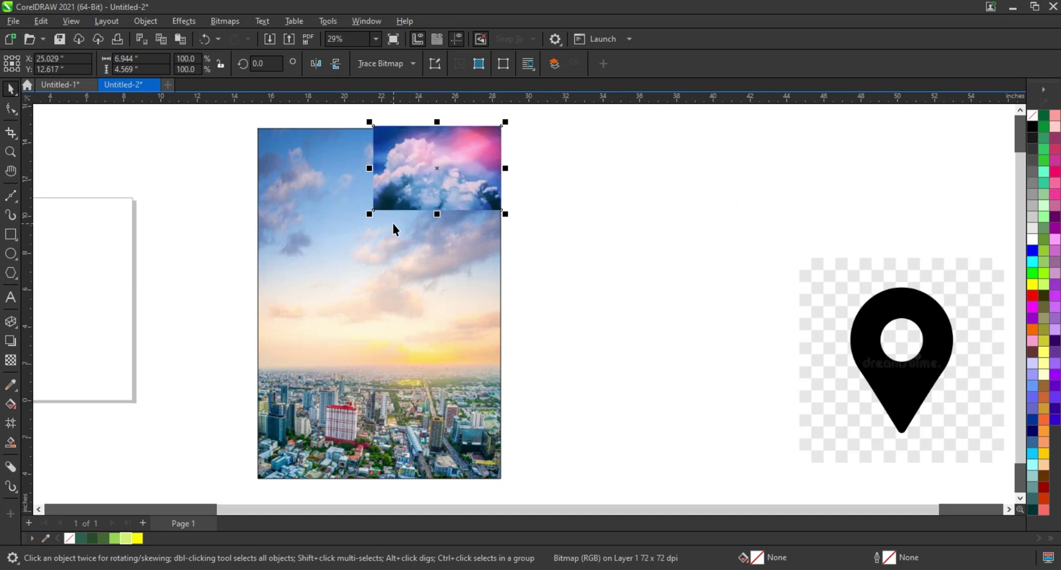
drag(369, 215, 240, 372)
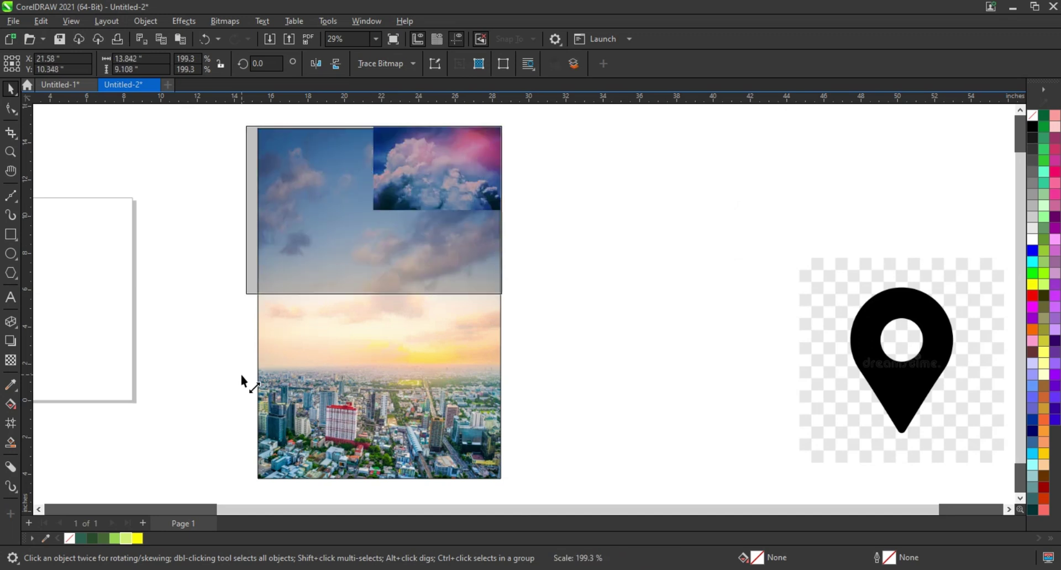
drag(507, 305, 514, 309)
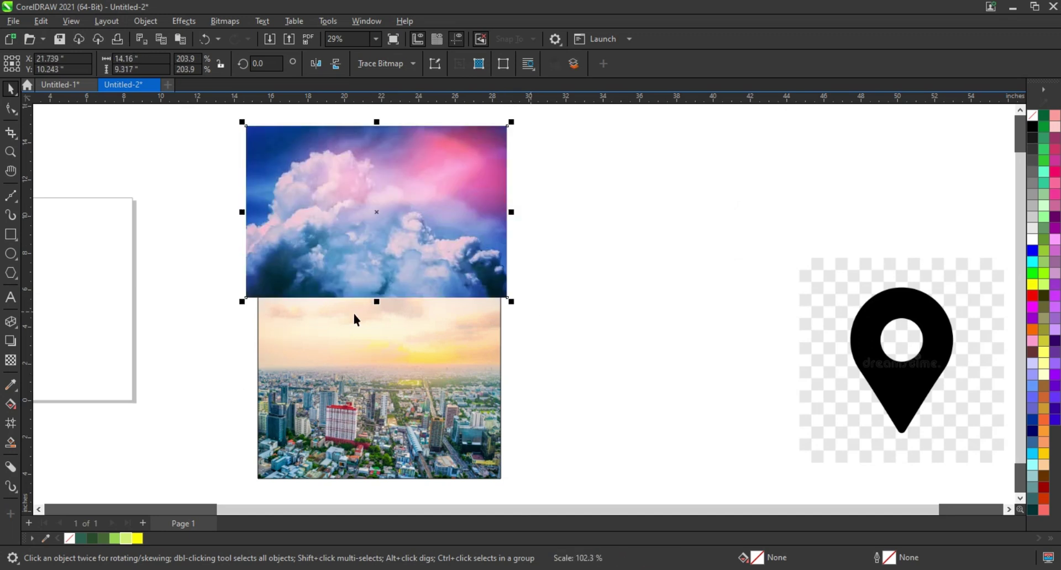
Give the cloud image a re-angled fountain transparency fading into the city photo
click(10, 361)
drag(455, 168, 396, 240)
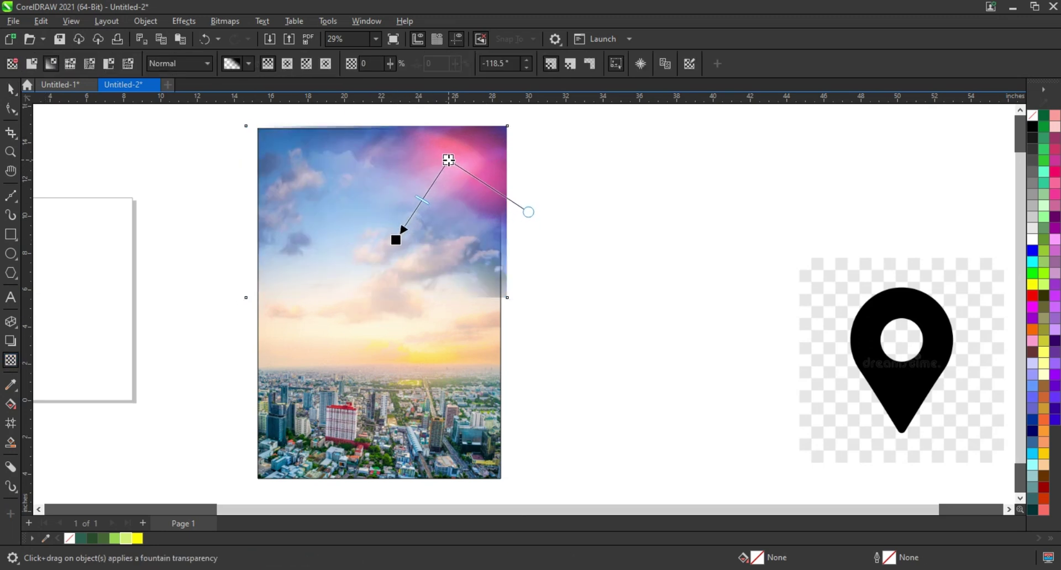
mouse_move(455, 168)
mouse_down()
mouse_move(325, 147)
mouse_move(339, 144)
mouse_up()
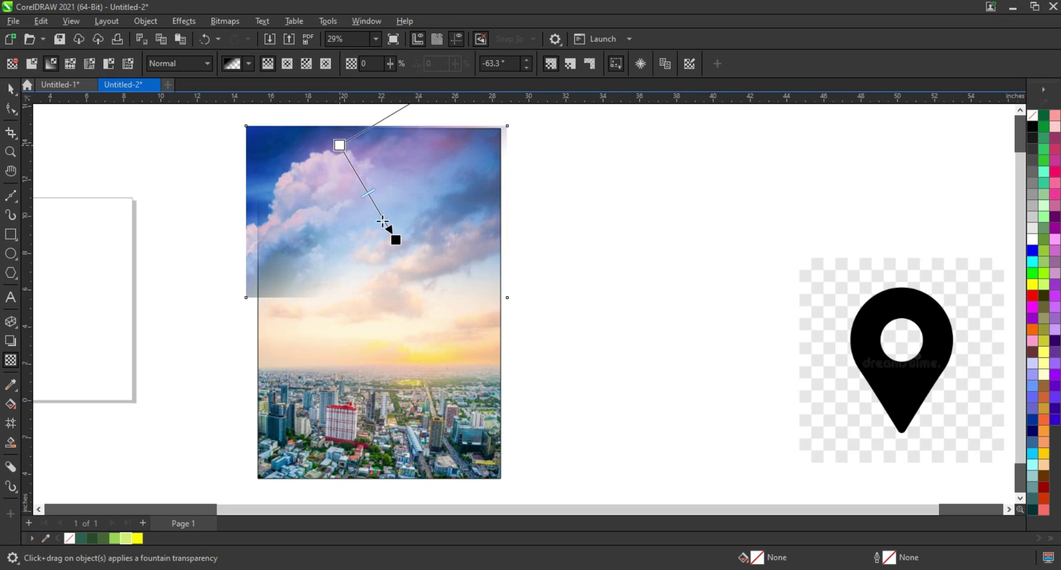
drag(395, 240, 366, 240)
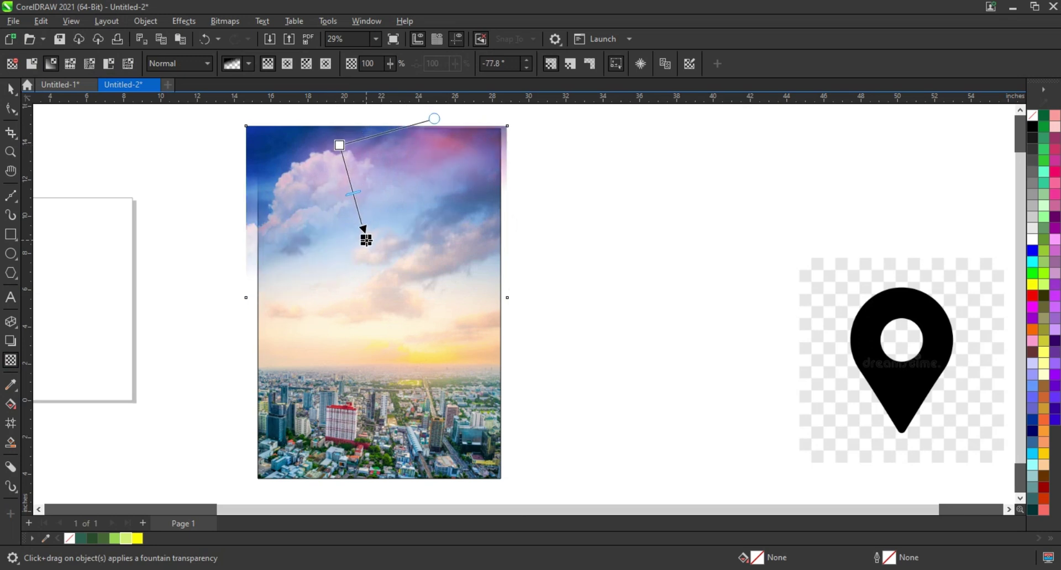
drag(340, 145, 347, 143)
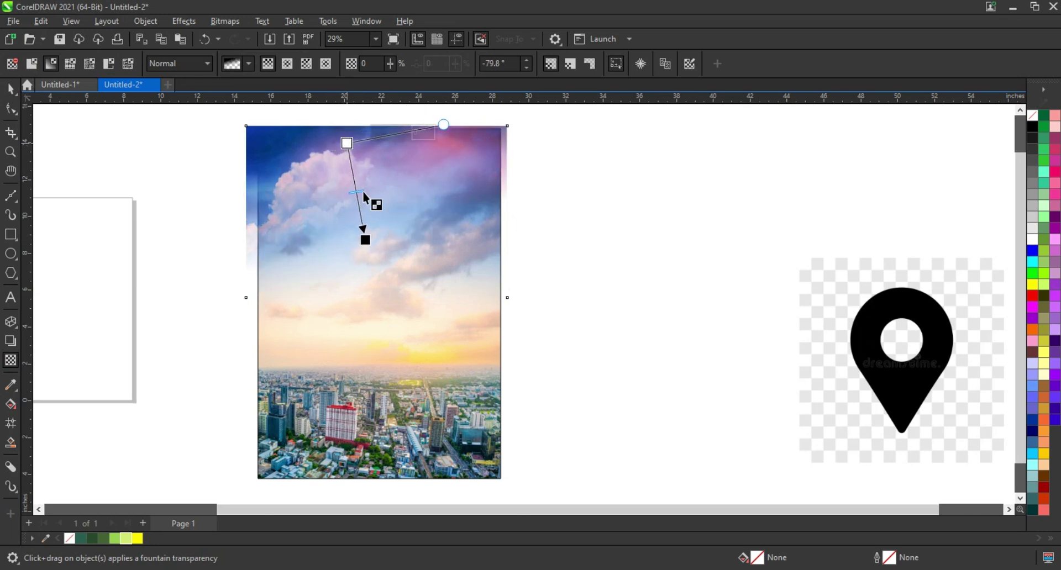
click(365, 240)
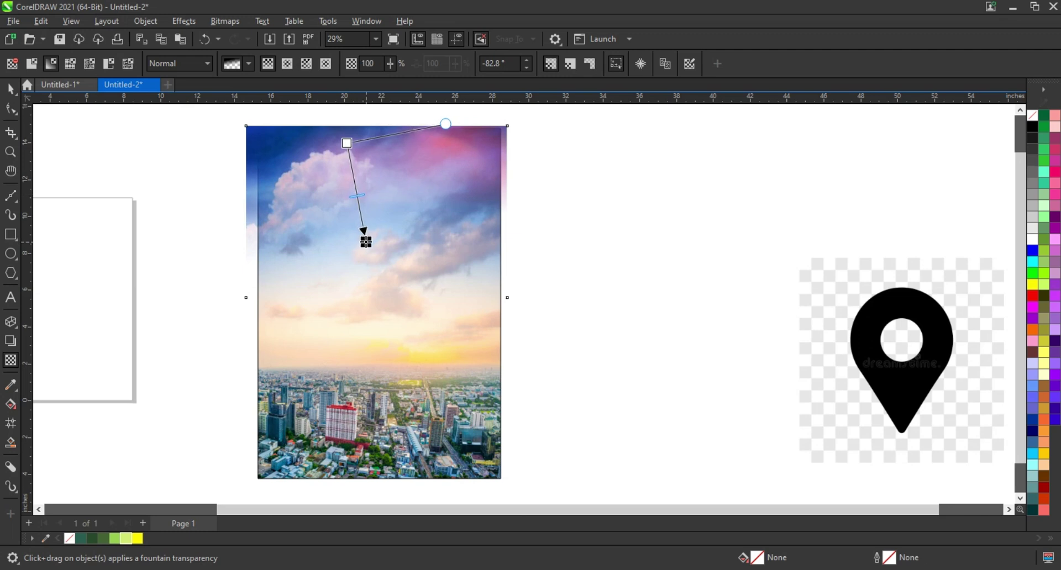
drag(362, 192, 355, 185)
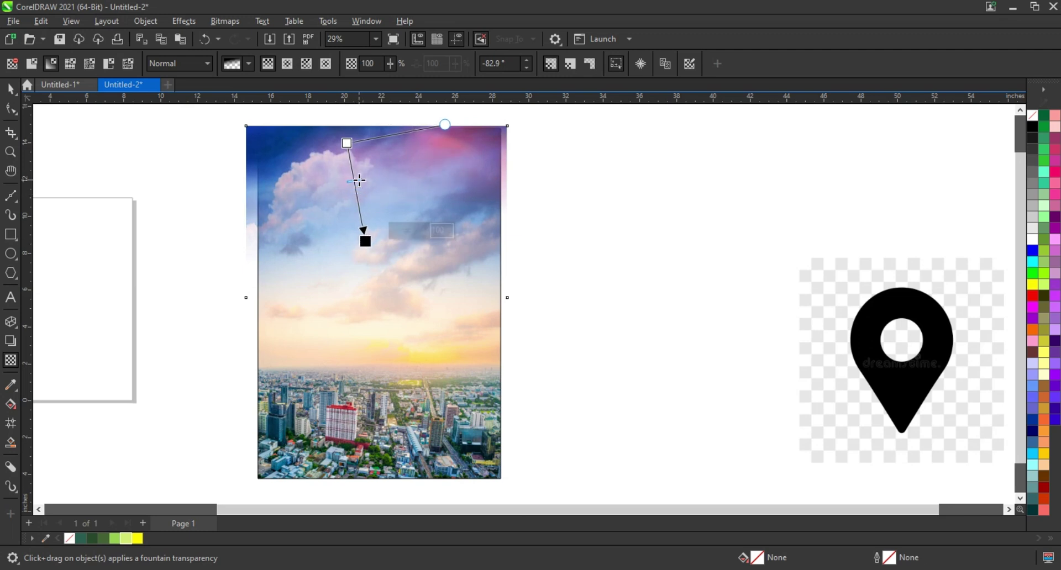
click(10, 89)
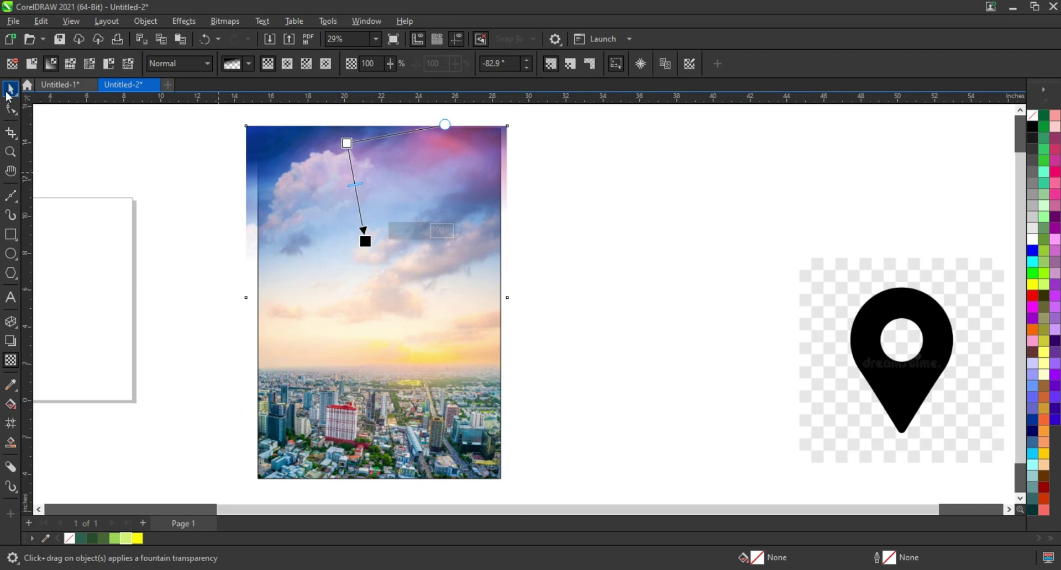
PowerClip the cloud image inside the city photo frame, then zoom to the black pin
click(632, 258)
right_click(476, 176)
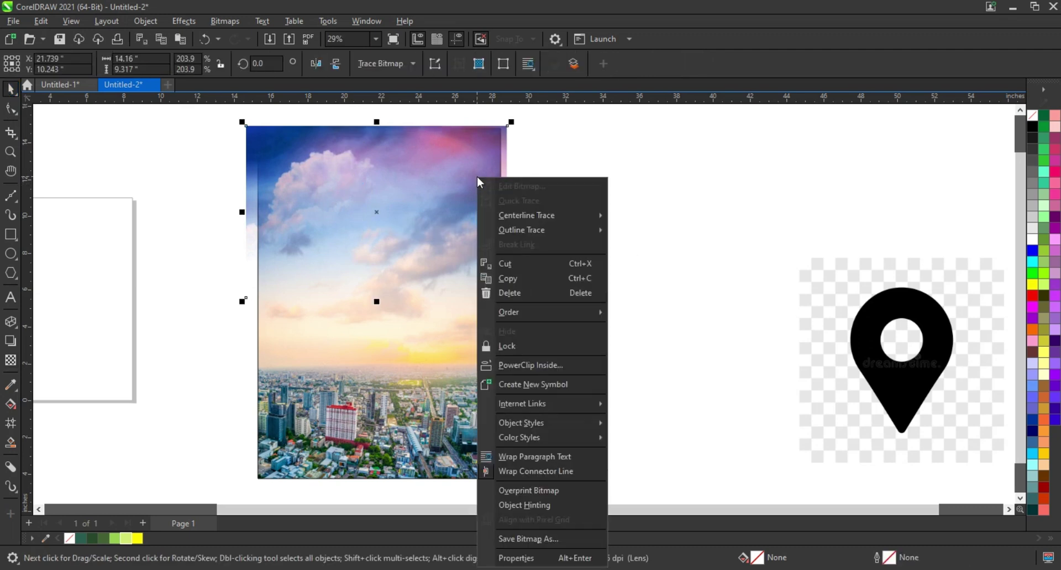
click(530, 364)
click(468, 413)
click(906, 415)
key(shift+F2)
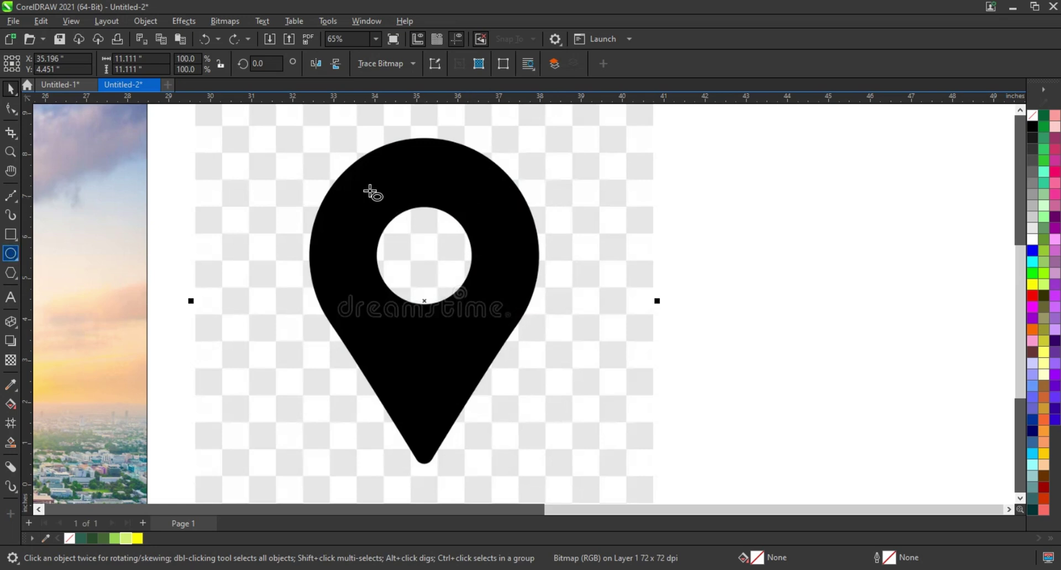
Trace the pin head with a red 3.0 pt circle and scale a copy into the hole
drag(310, 143, 448, 363)
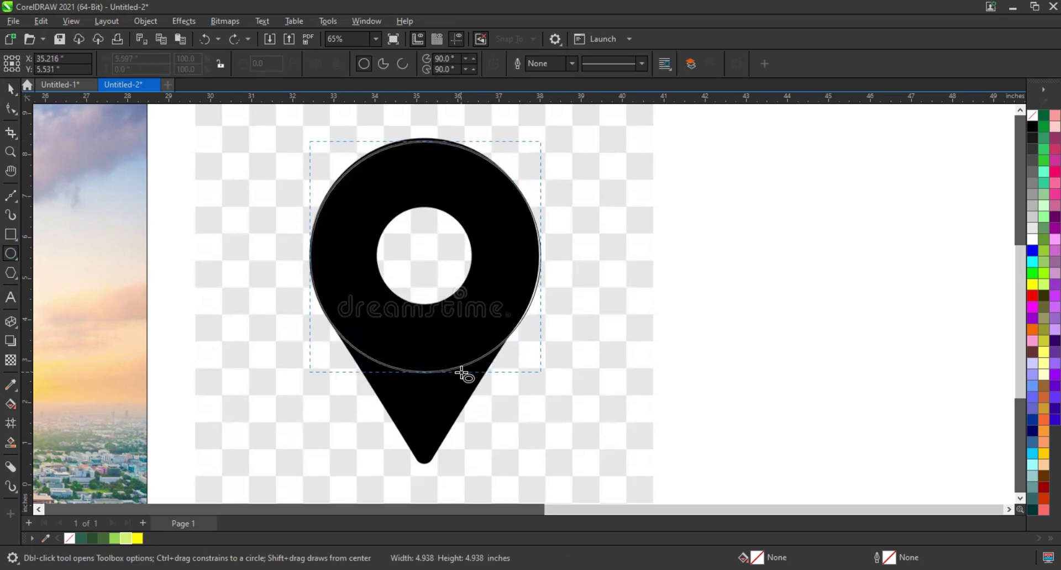
right_click(1029, 299)
click(1010, 306)
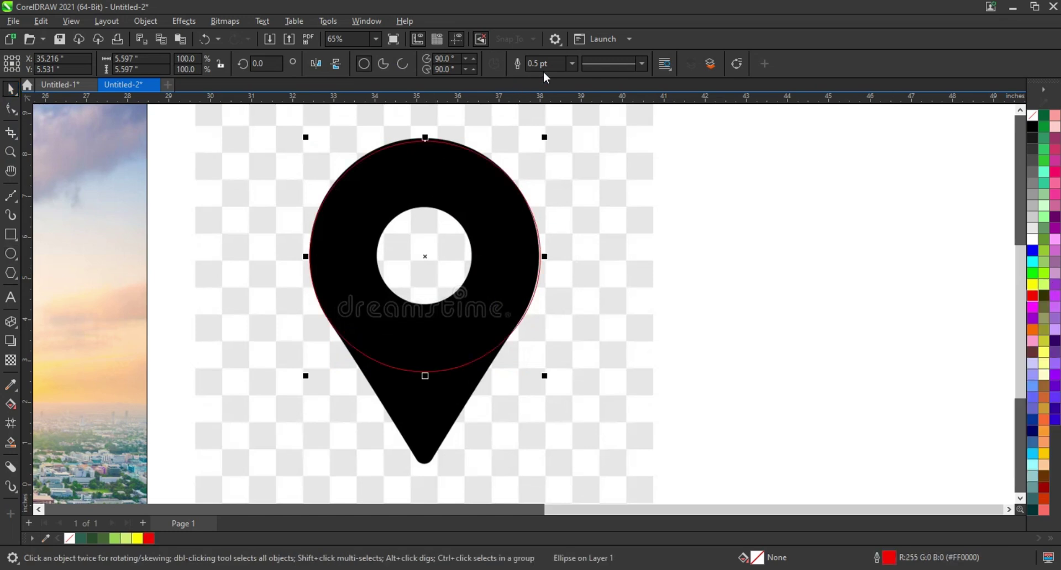
click(572, 64)
click(547, 149)
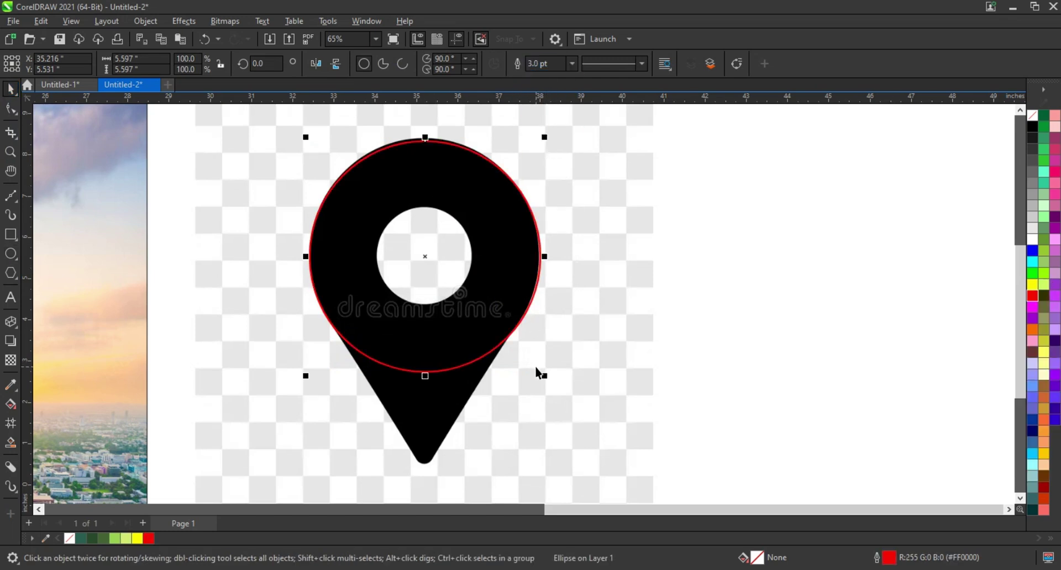
drag(544, 379, 468, 331)
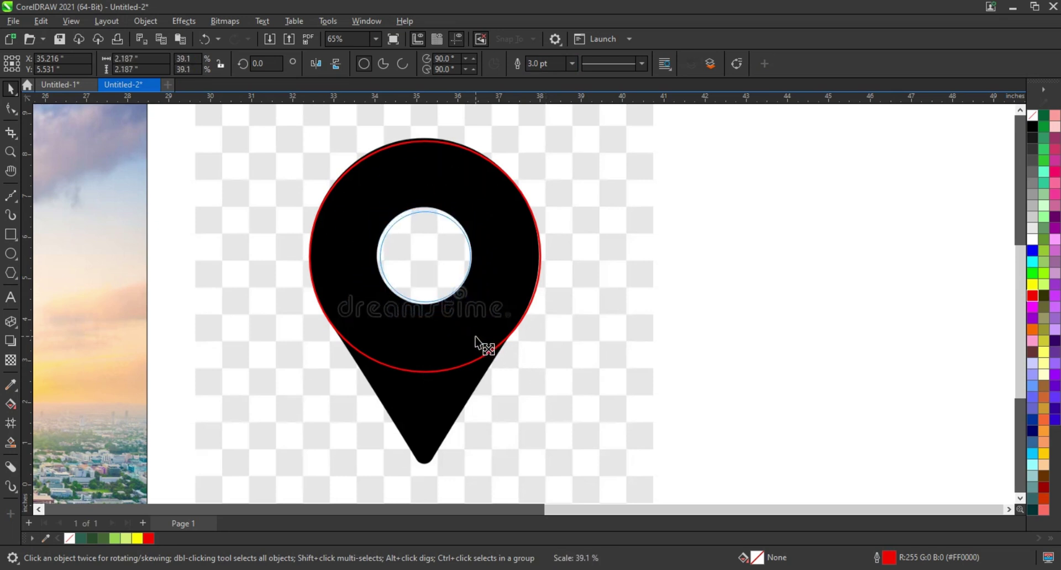
click(771, 338)
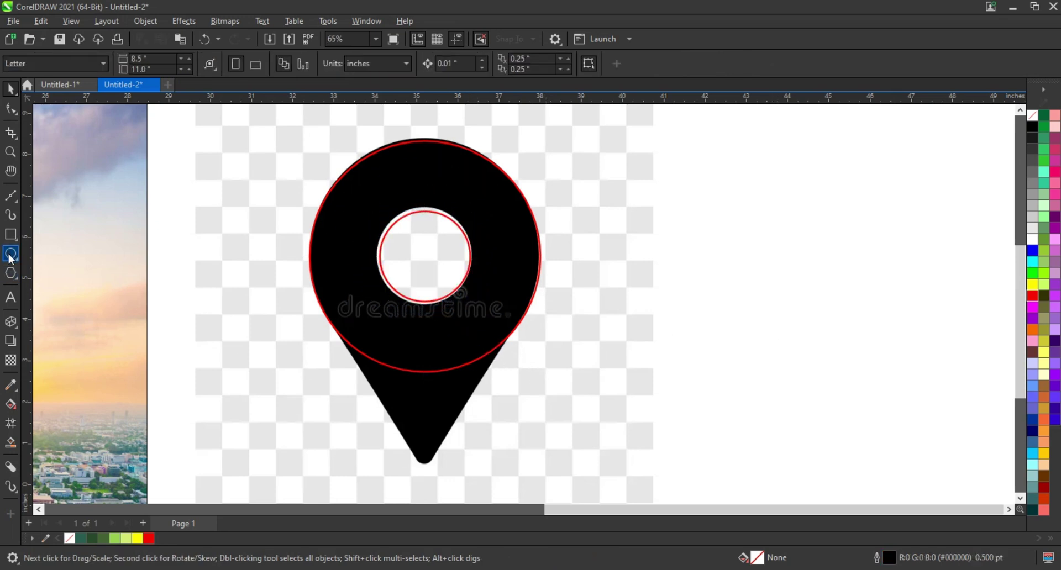
Draw a slightly rounded square and rotate it into a diamond at 315°
click(10, 234)
mouse_move(145, 218)
mouse_down()
mouse_move(325, 399)
mouse_move(315, 400)
mouse_up()
click(11, 109)
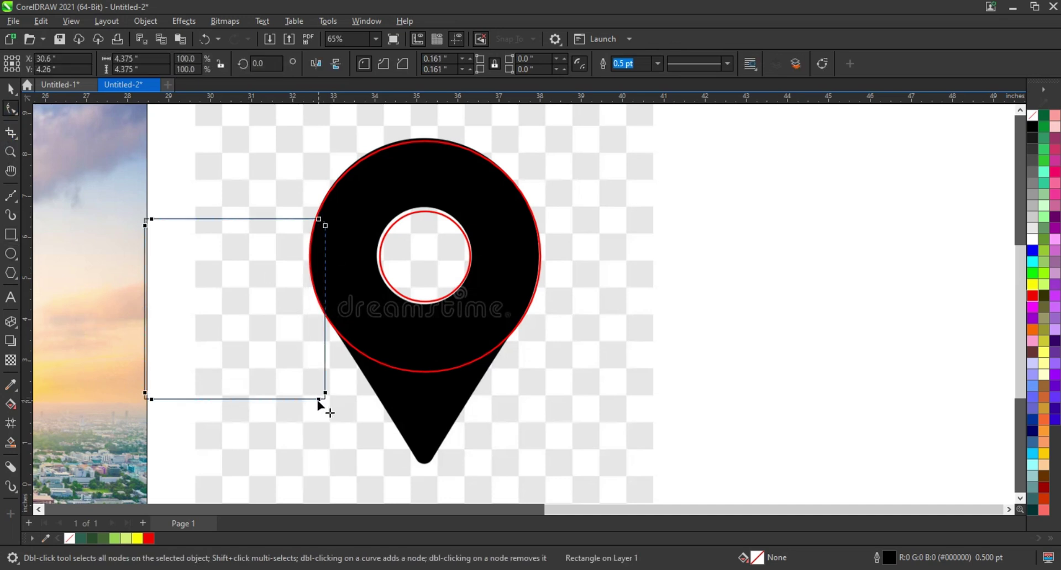
click(10, 88)
click(237, 287)
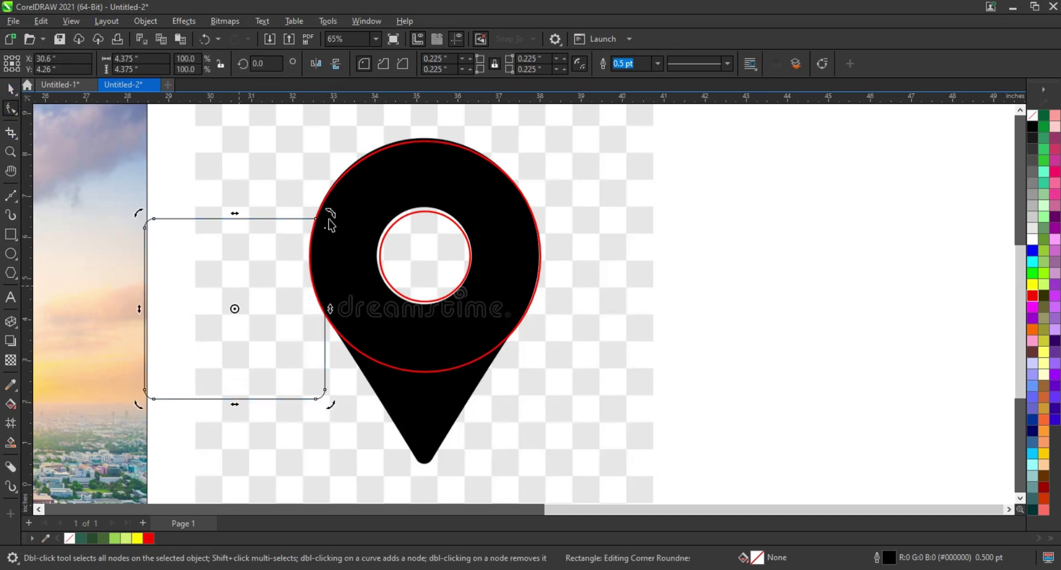
mouse_move(327, 218)
mouse_down()
mouse_move(329, 326)
mouse_move(364, 309)
mouse_up()
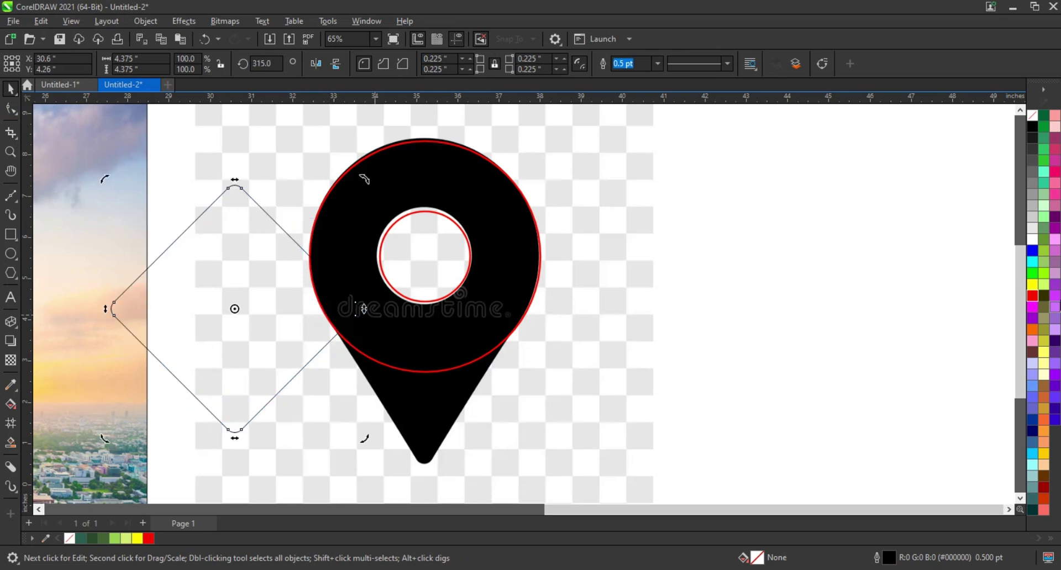
Give the diamond a red 3.0 pt outline, centre it, narrow to about 83%, and stretch it to the tip
right_click(1035, 301)
click(917, 306)
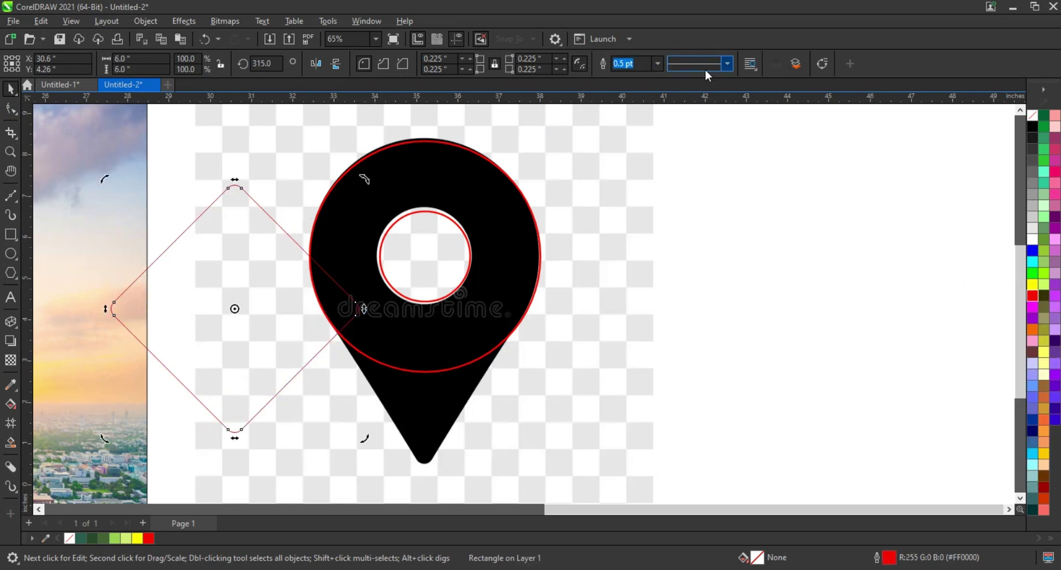
click(657, 64)
click(630, 147)
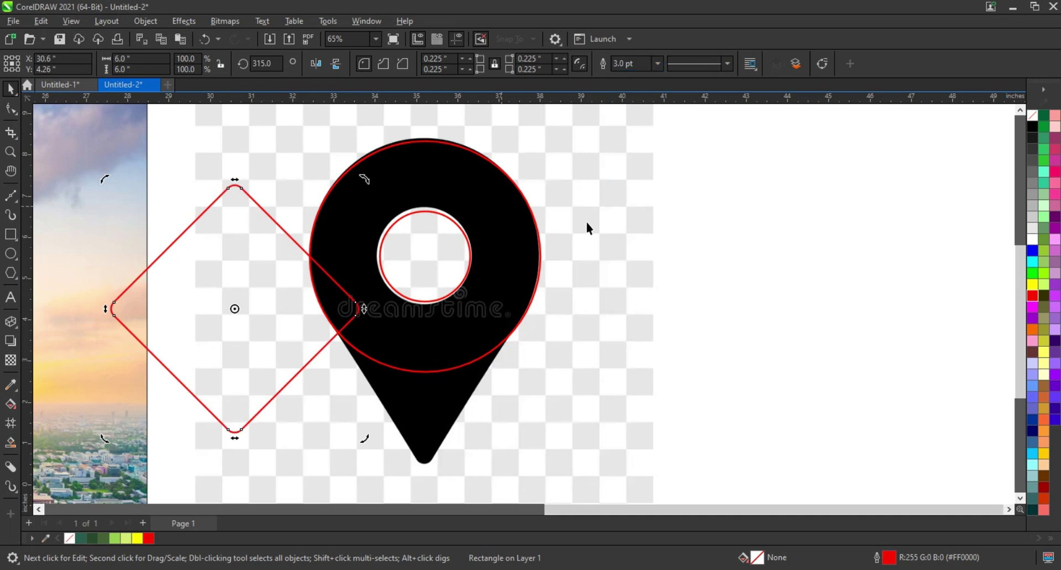
key(c)
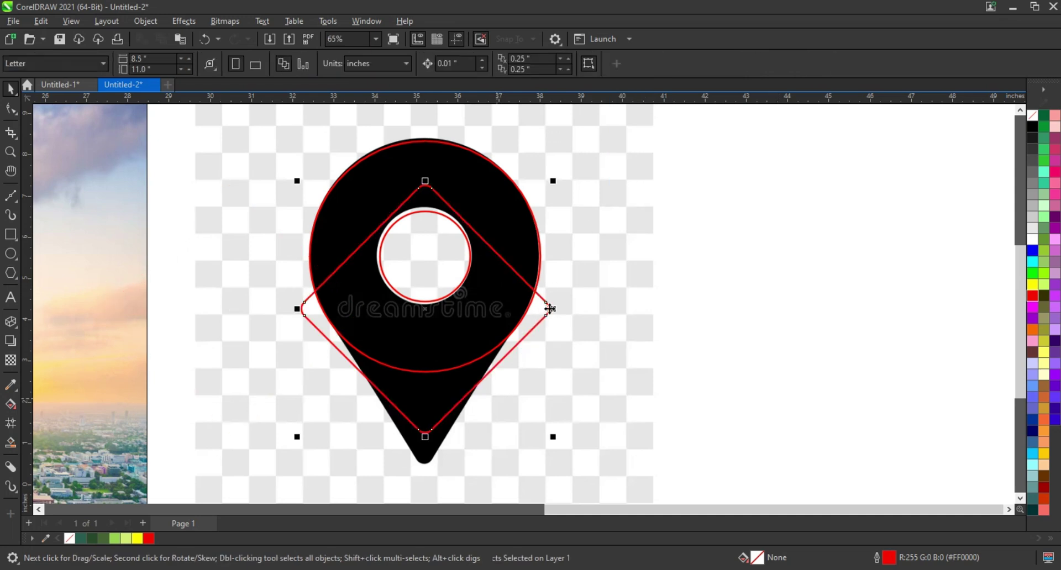
drag(550, 309, 535, 320)
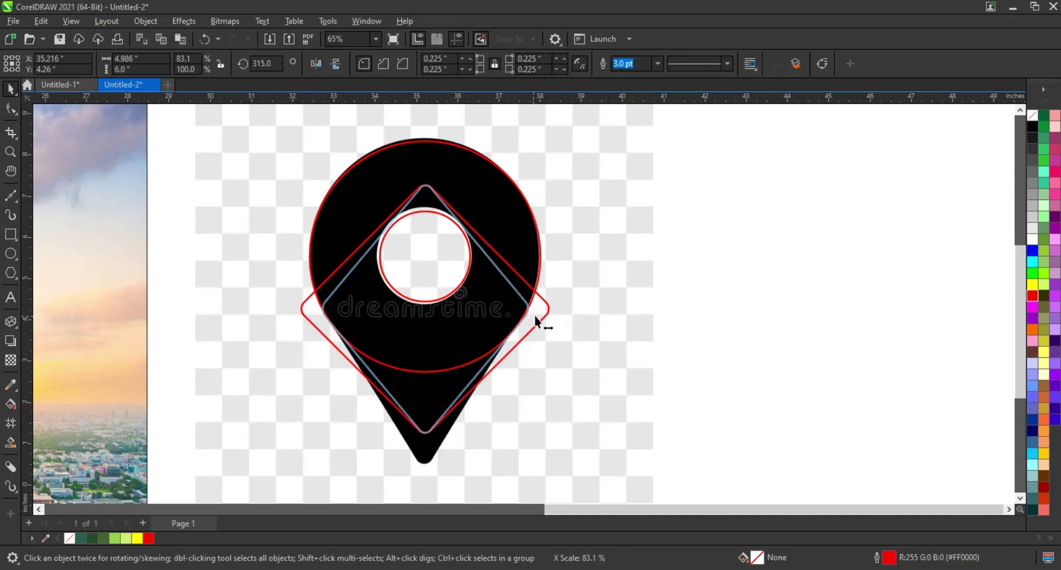
drag(535, 316, 532, 316)
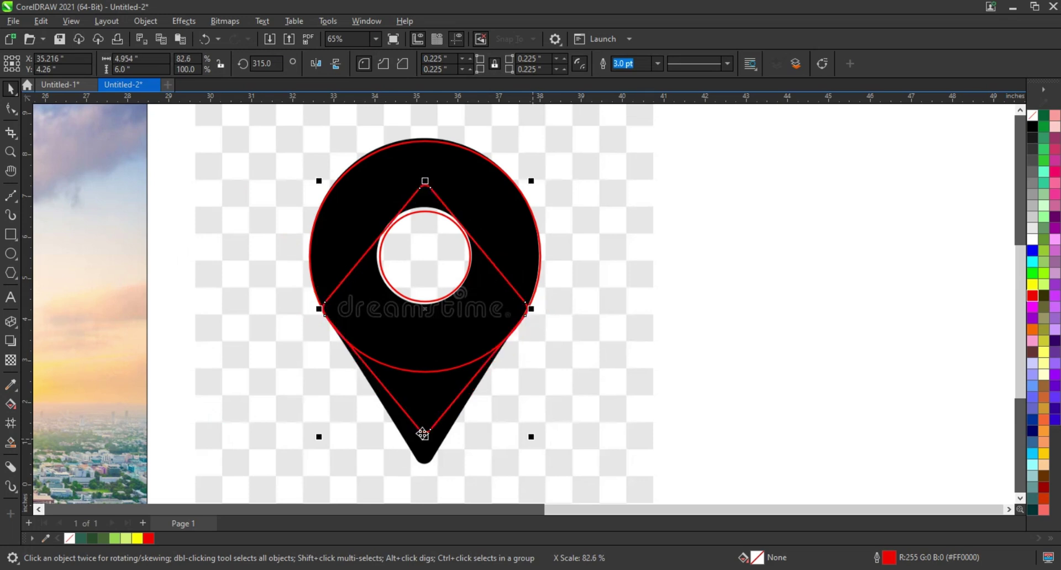
drag(424, 436, 420, 463)
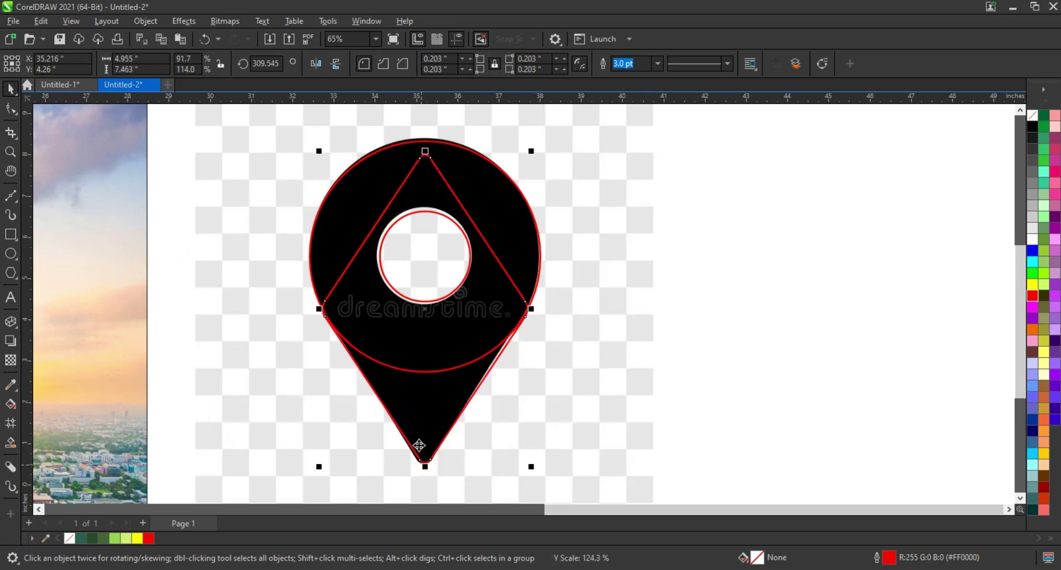
click(859, 328)
Fill the guide-shape regions blue, combine them into one pin shape, and move it right
click(11, 445)
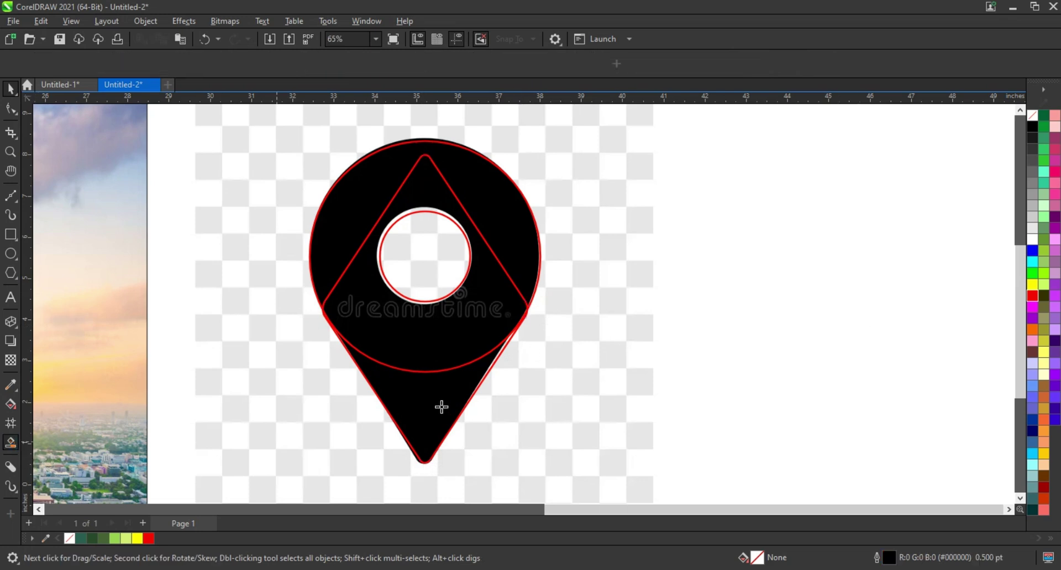
click(440, 407)
click(409, 348)
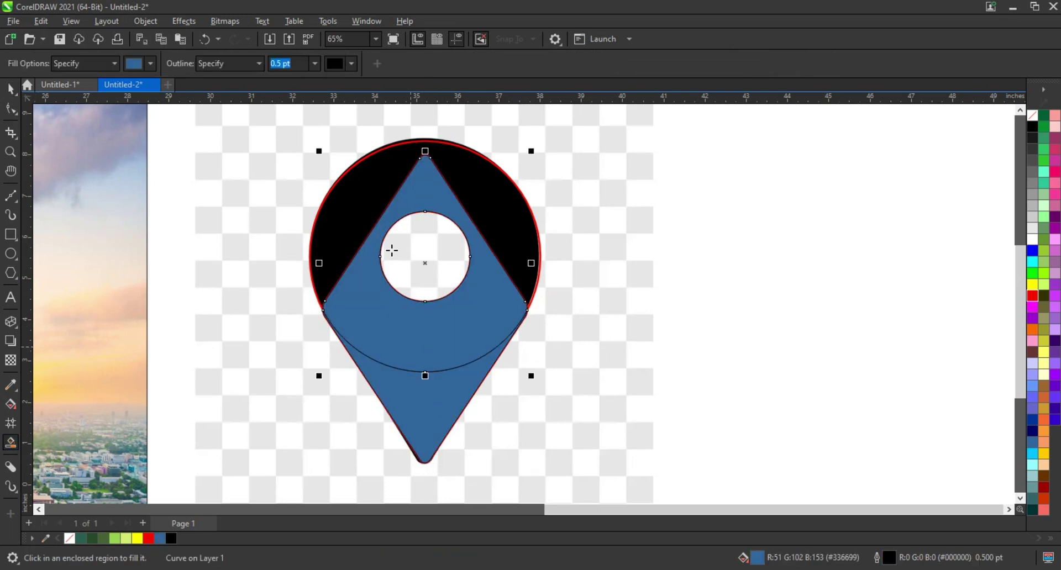
click(353, 210)
key(space)
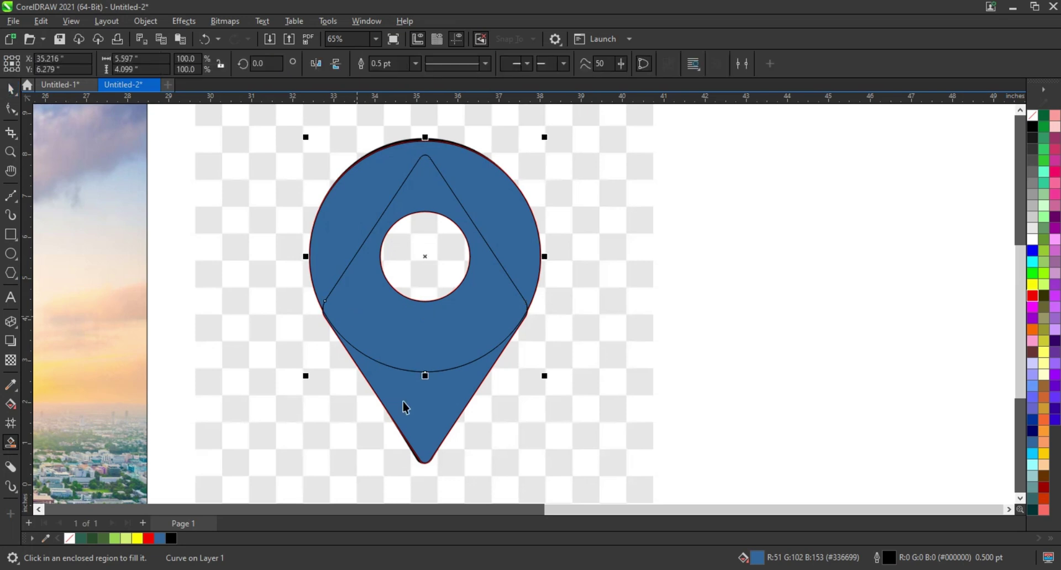
click(389, 63)
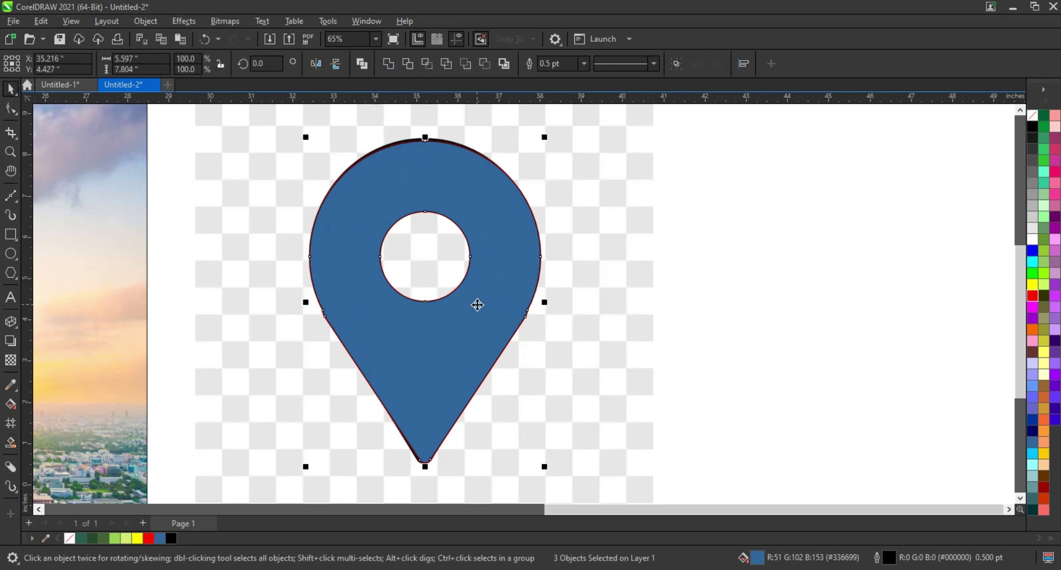
drag(477, 305, 859, 305)
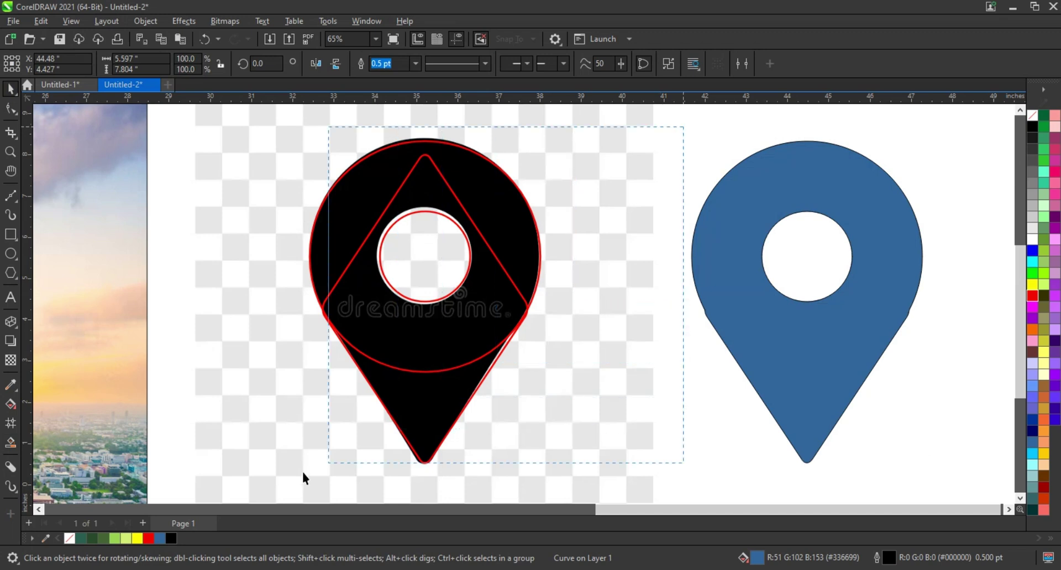
Delete the red guide outlines and the black reference pin image
drag(304, 479, 552, 130)
key(Delete)
click(794, 363)
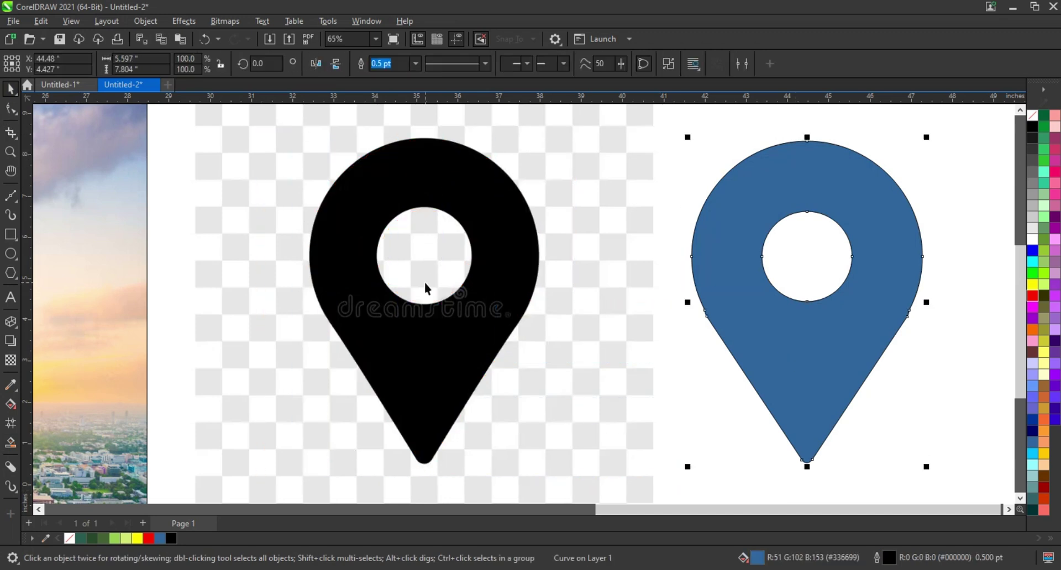
click(425, 288)
key(Delete)
Check the blue pin's nodes and make the pin an unfilled outline
key(F10)
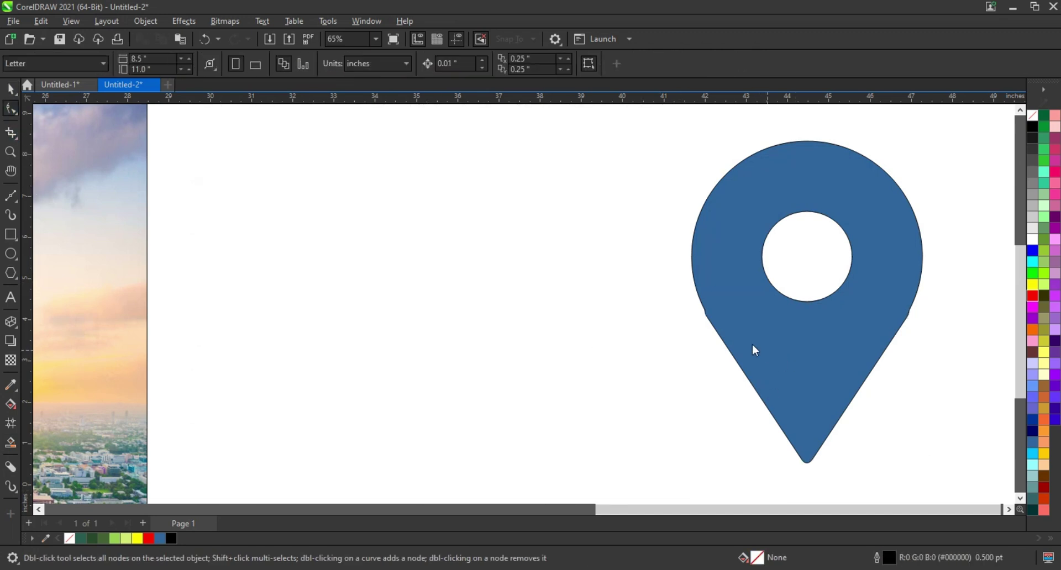
click(755, 350)
drag(922, 346, 924, 348)
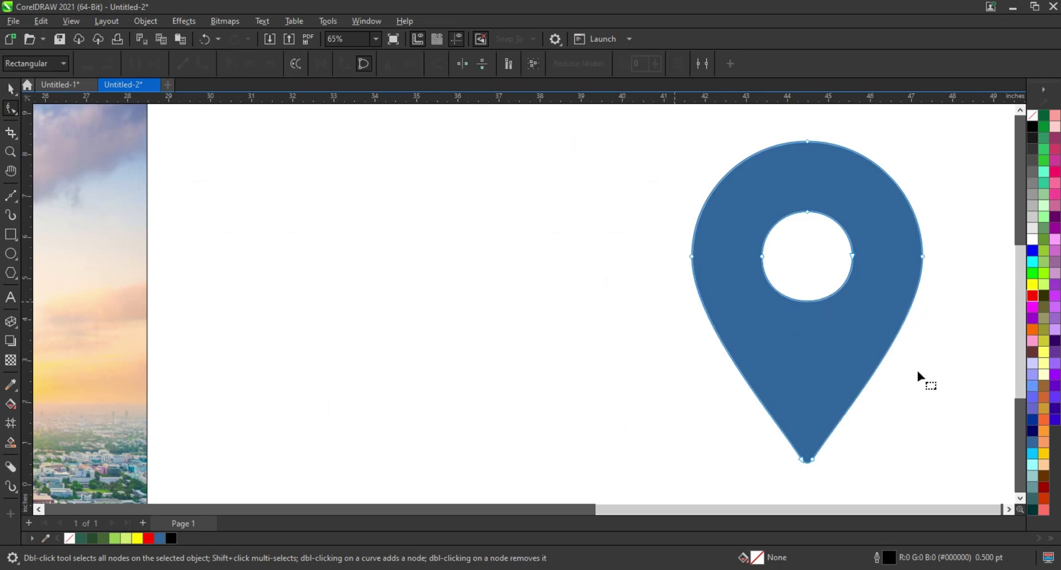
click(11, 90)
click(878, 374)
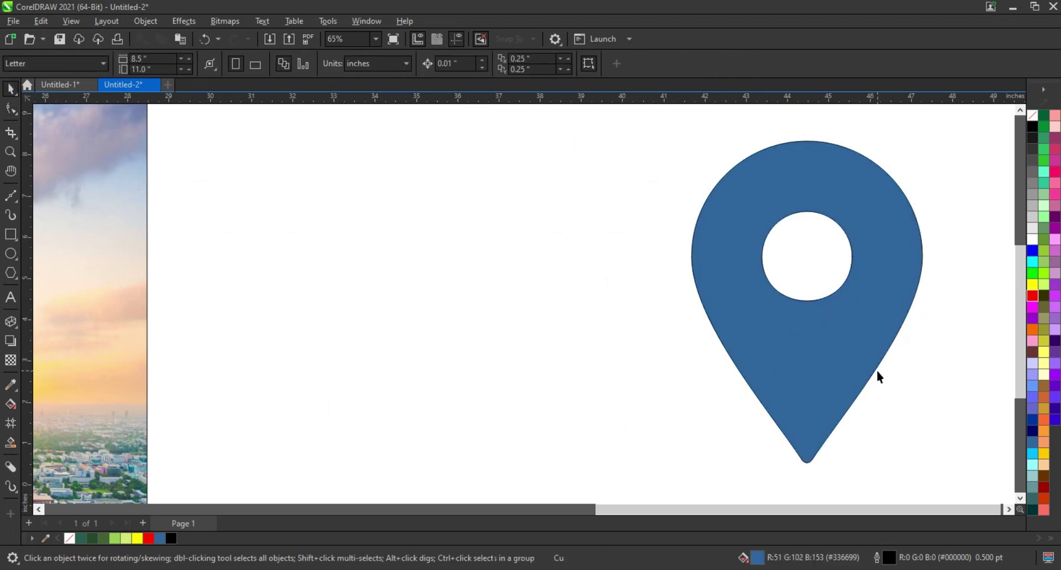
click(851, 354)
key(Tab)
click(872, 314)
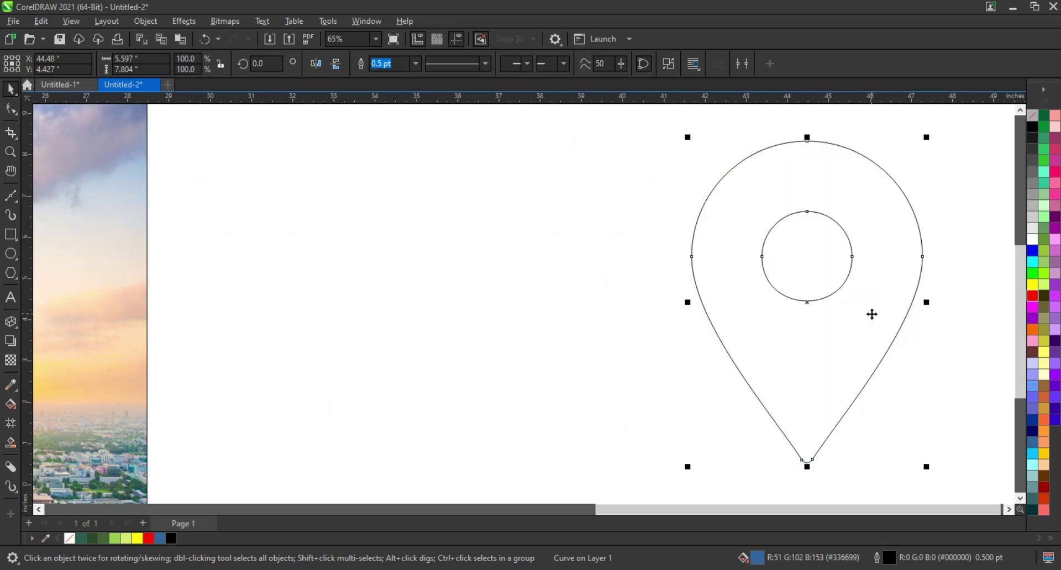
Place the pin outline centred over the city photo's sky
scroll(684, 334, down, 2)
scroll(684, 334, down, 1)
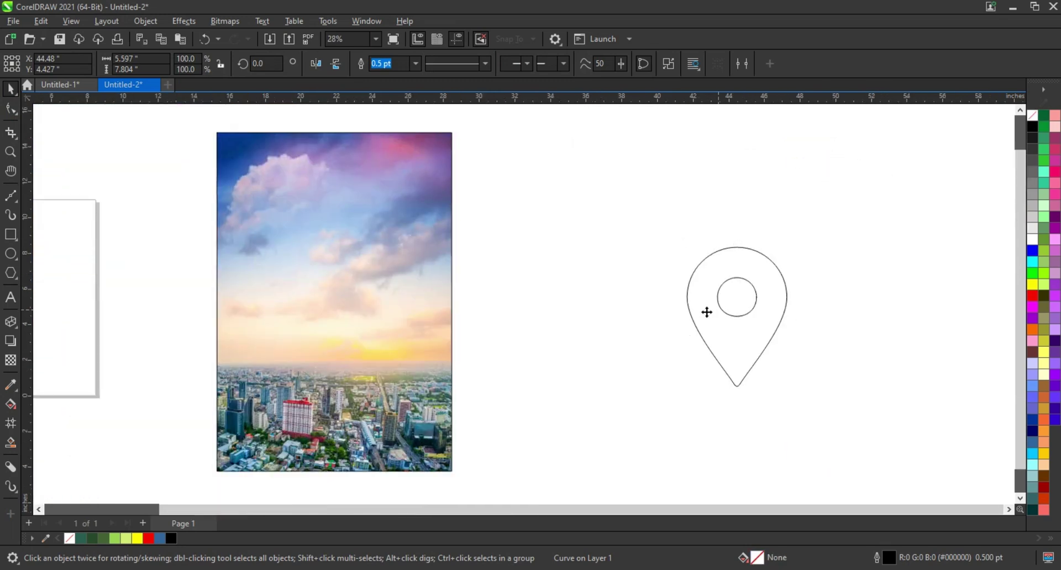
mouse_move(714, 305)
mouse_down()
mouse_move(346, 281)
mouse_move(318, 268)
mouse_up()
click(427, 338)
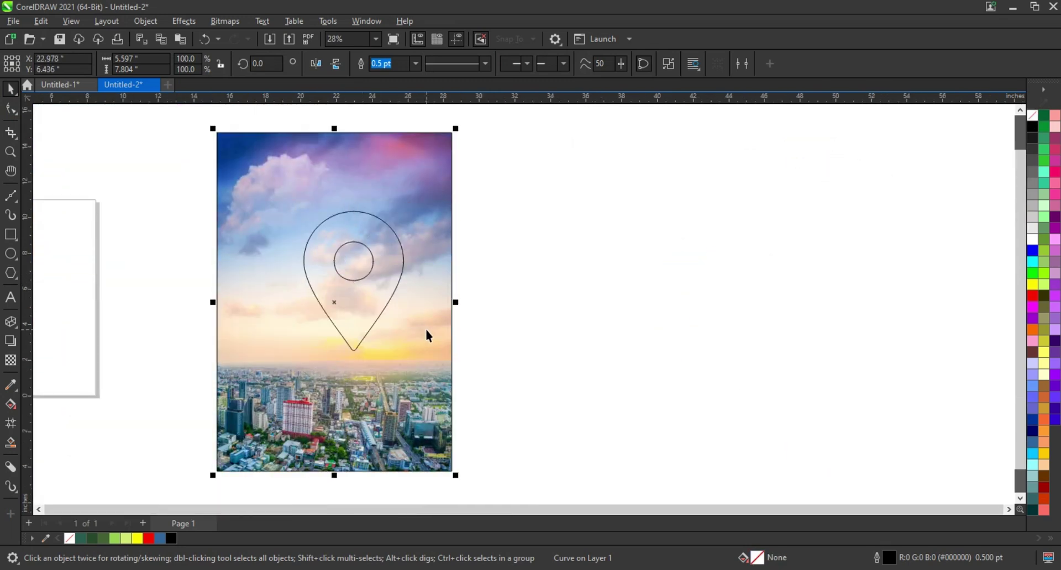
click(326, 289)
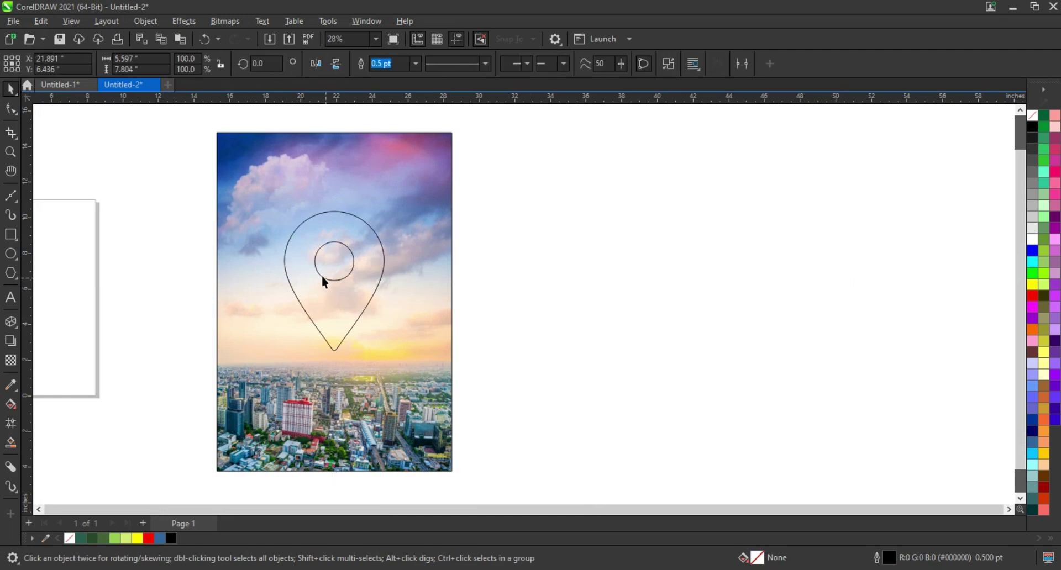
drag(351, 302, 349, 297)
Zoom in and place a scaled-down copy of the pin over its inner circle
click(597, 348)
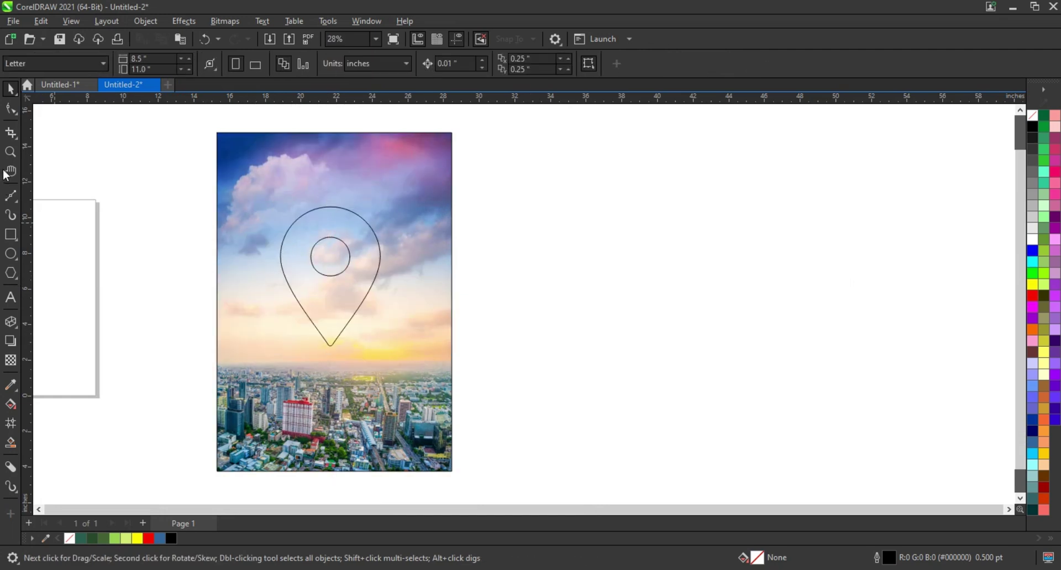
click(10, 152)
click(452, 337)
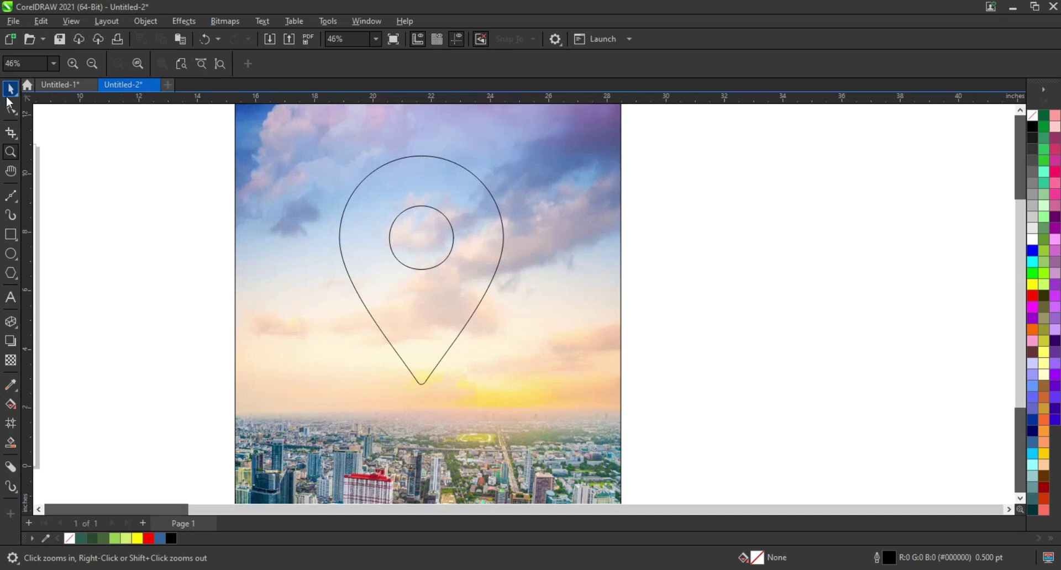
key(space)
click(442, 224)
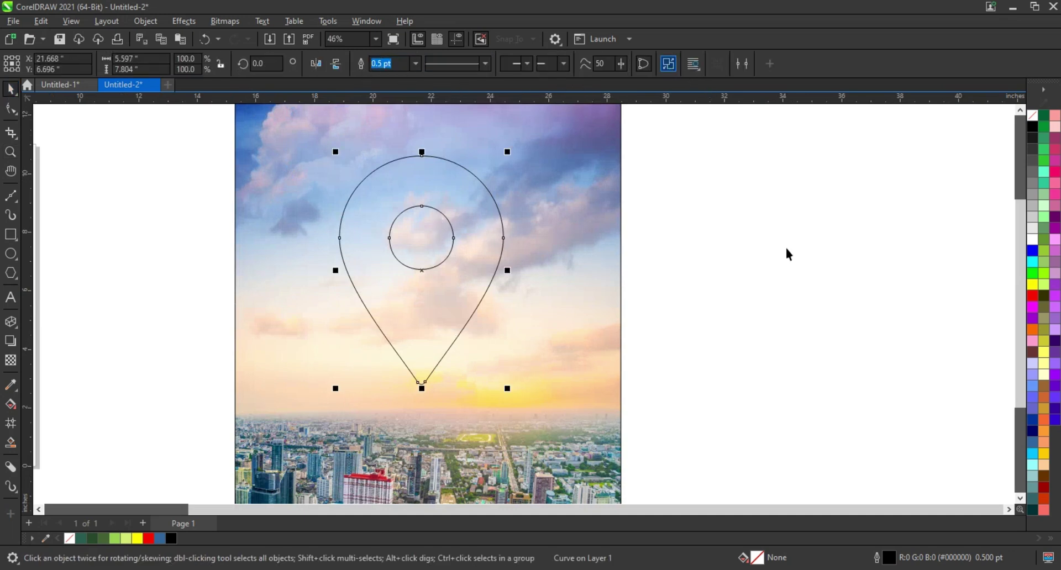
click(724, 208)
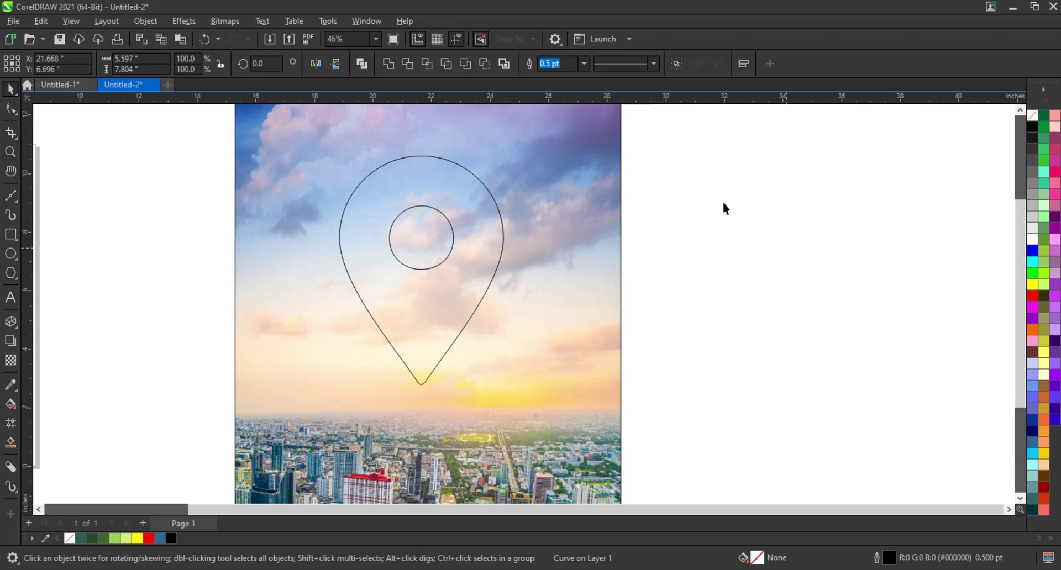
click(491, 291)
mouse_move(504, 387)
mouse_down()
mouse_move(489, 391)
mouse_move(423, 257)
mouse_up()
drag(185, 181, 270, 221)
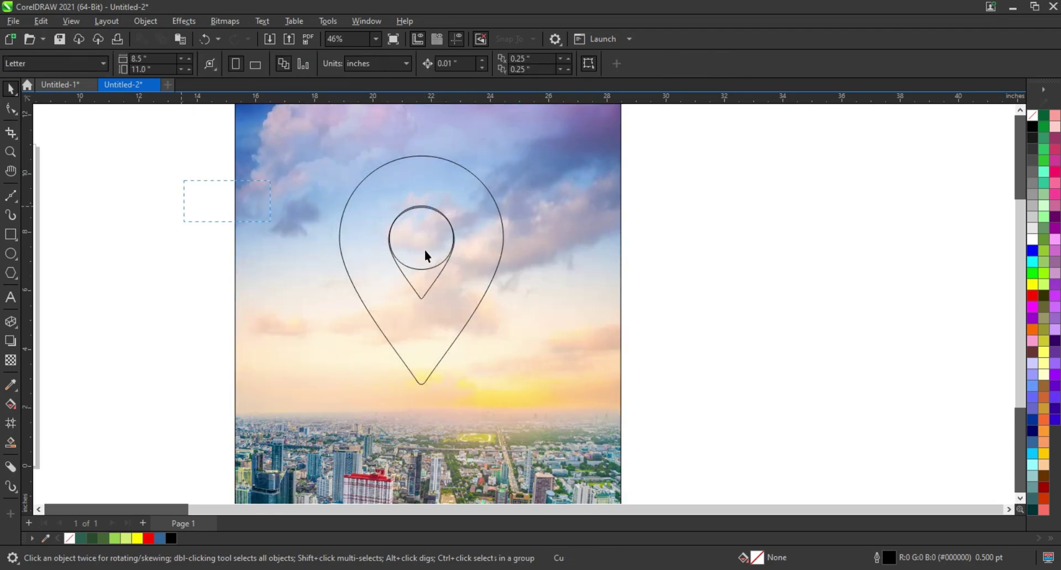
Remove the leftover circle, shrink the inner pin to about 82%, and select both pins
click(502, 273)
click(684, 267)
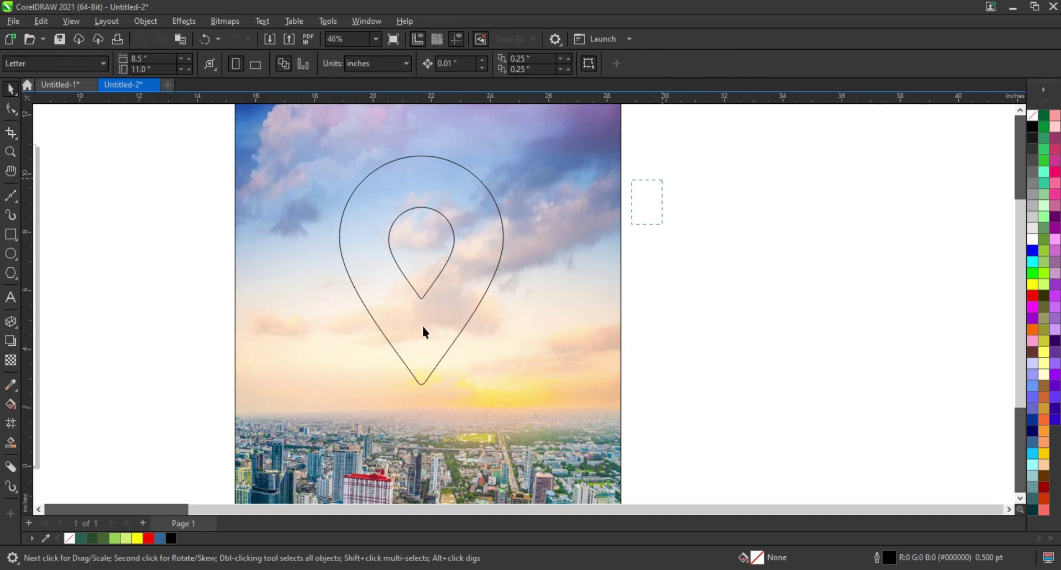
click(421, 298)
drag(465, 308, 456, 316)
shift+click(462, 319)
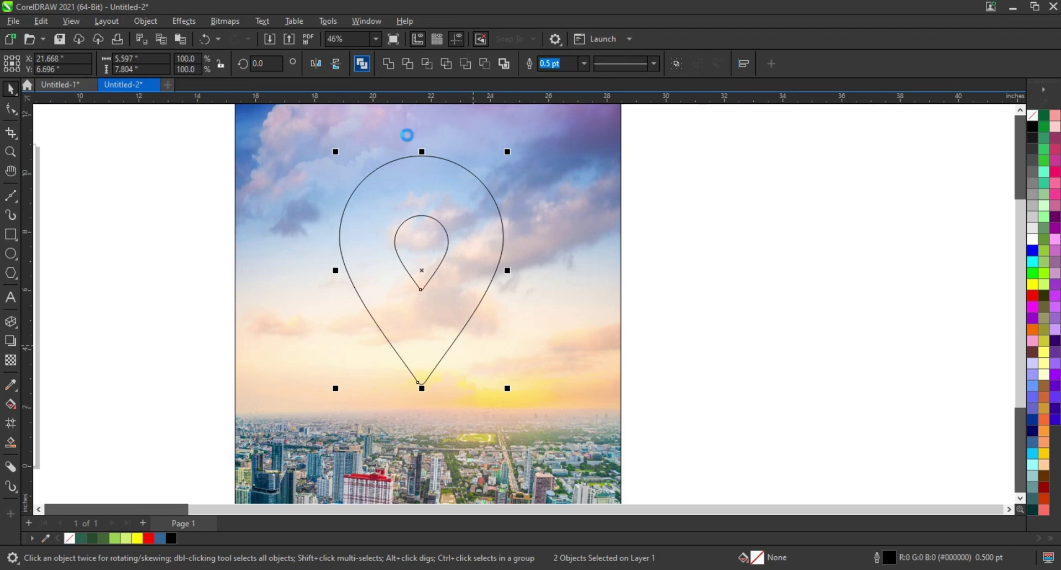
key(shift+F2)
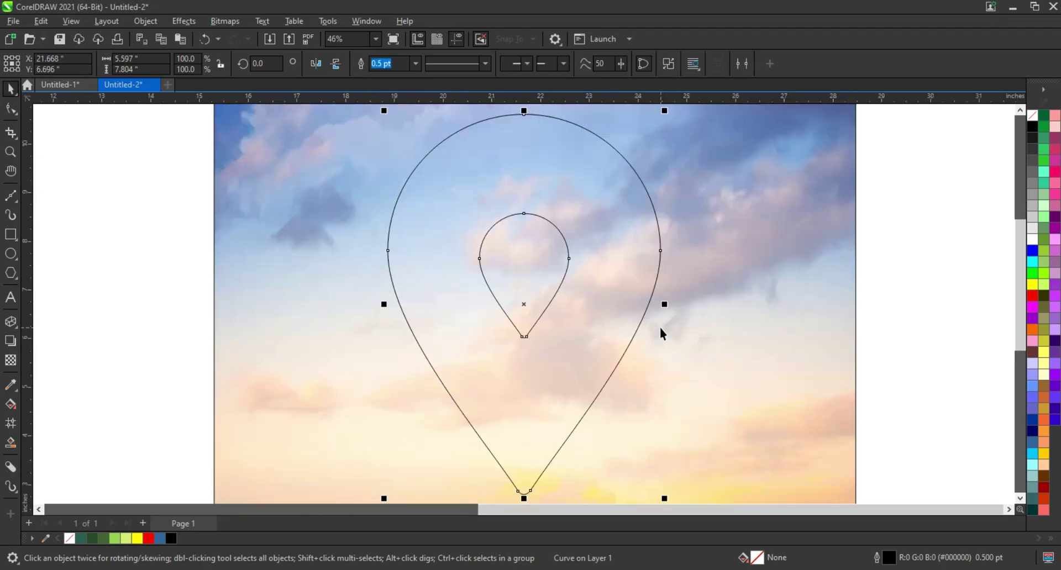
Add a flat black drop shadow from pin top to tip in Normal mode, opacity 64, feathering 15
click(11, 341)
drag(524, 116, 523, 493)
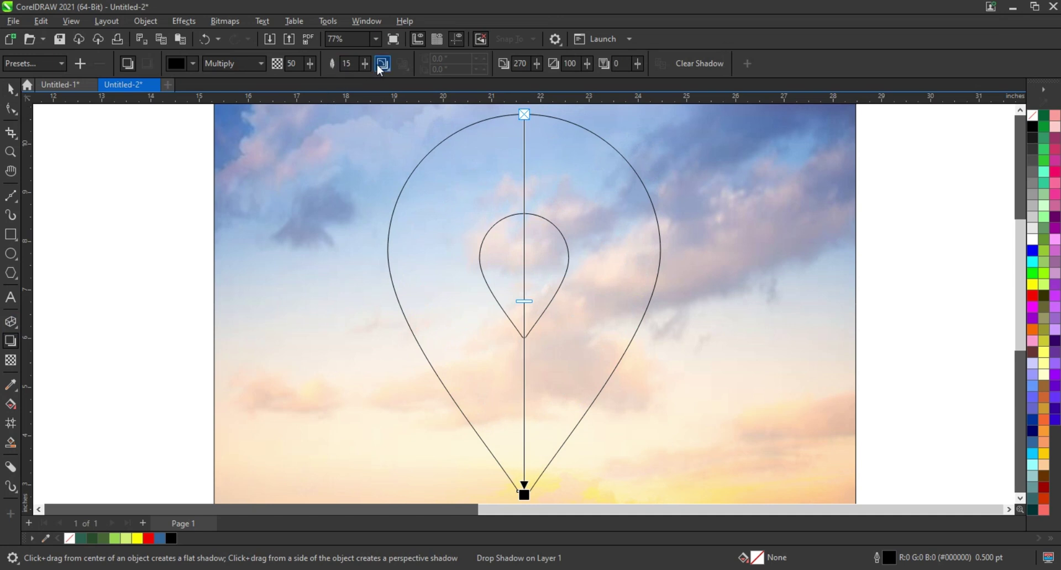
click(382, 65)
click(399, 126)
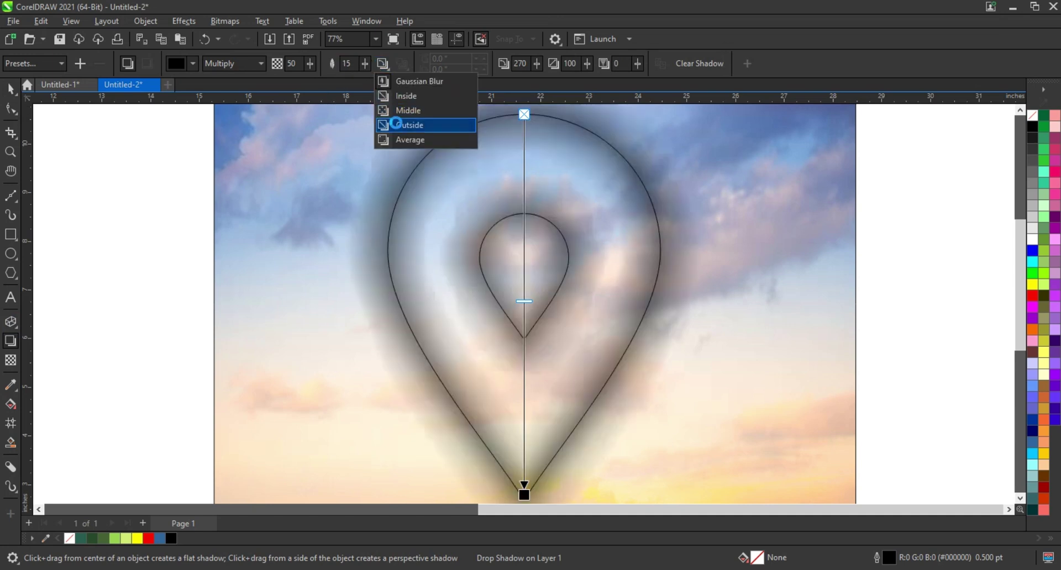
click(243, 64)
click(244, 78)
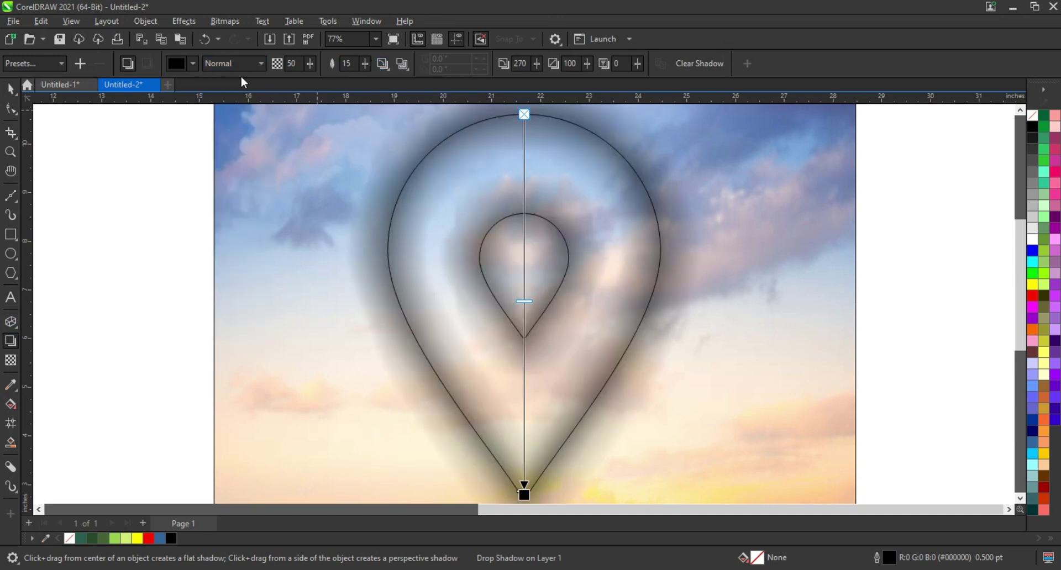
click(187, 70)
click(180, 91)
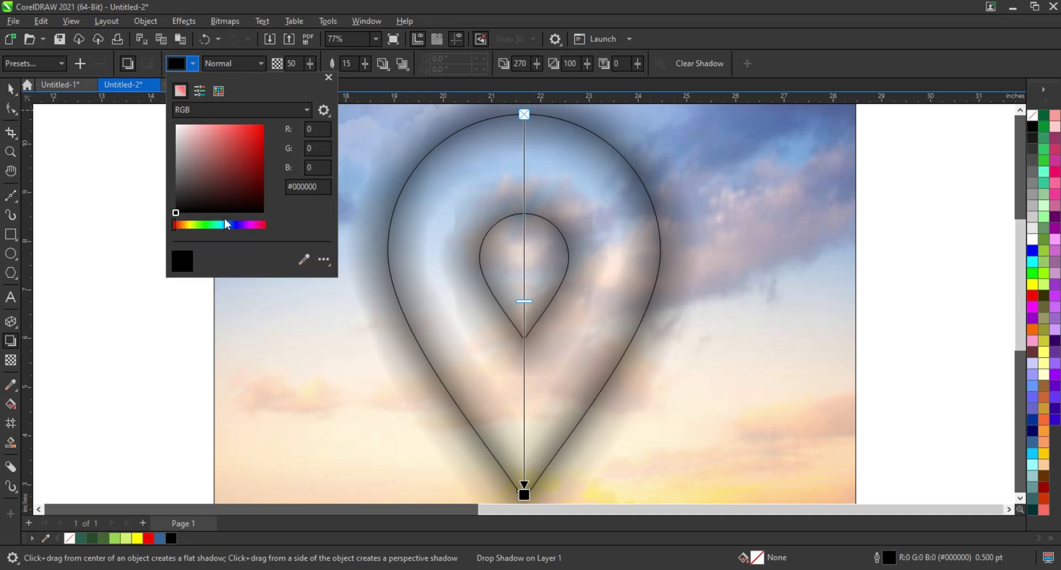
click(518, 398)
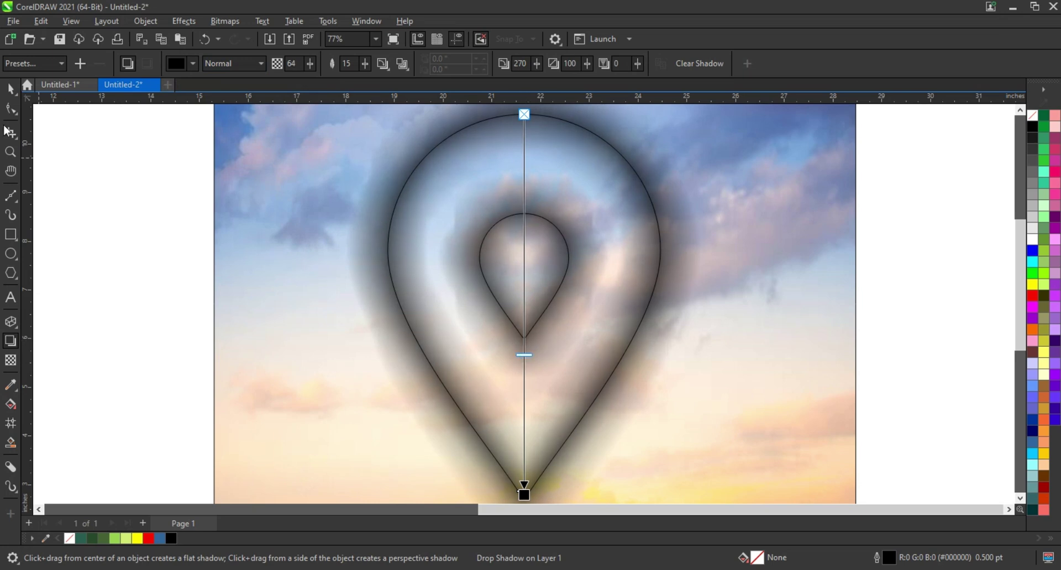
click(11, 91)
Separate the shadow from the pins and select the shadow object
click(145, 21)
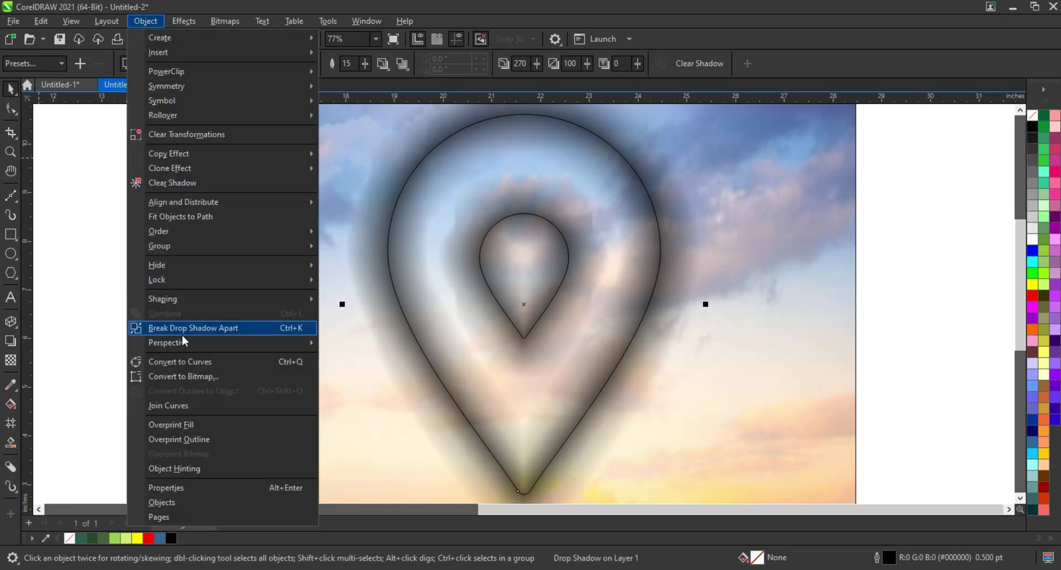
click(178, 329)
click(102, 327)
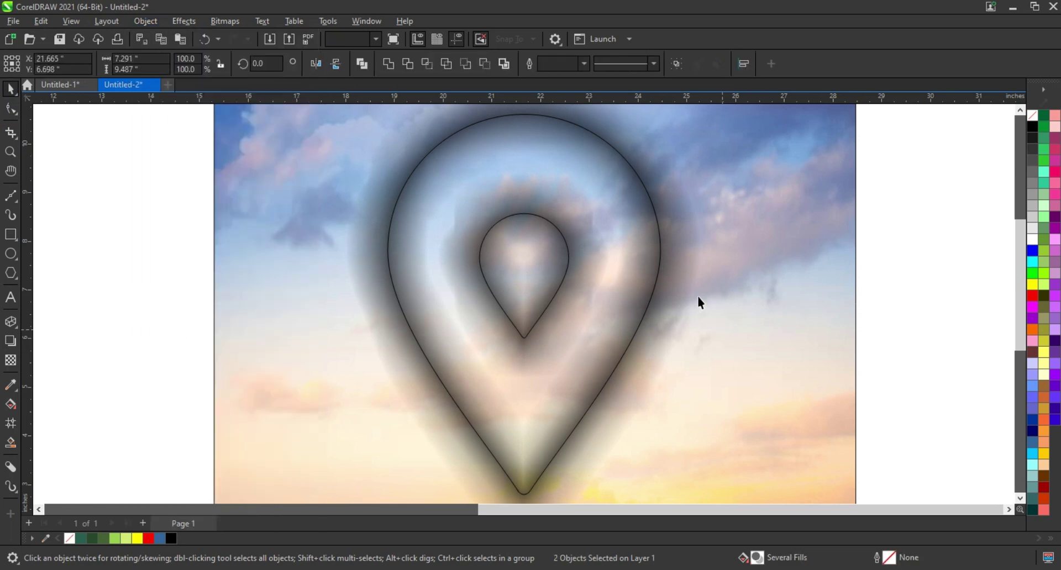
click(691, 283)
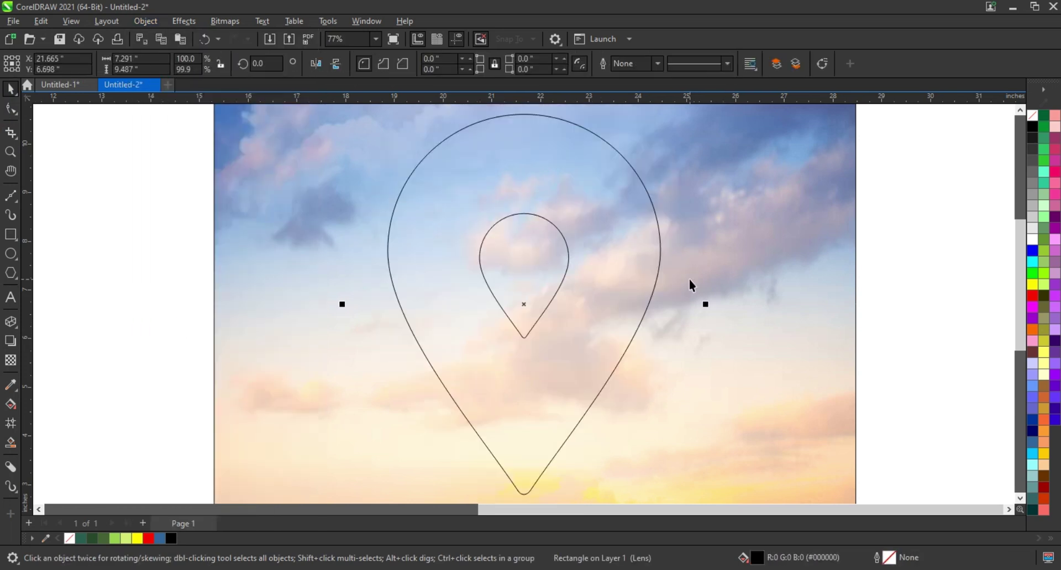
PowerClip the shadow inside the outer pin, fill it dark green, and remove its outline
right_click(690, 279)
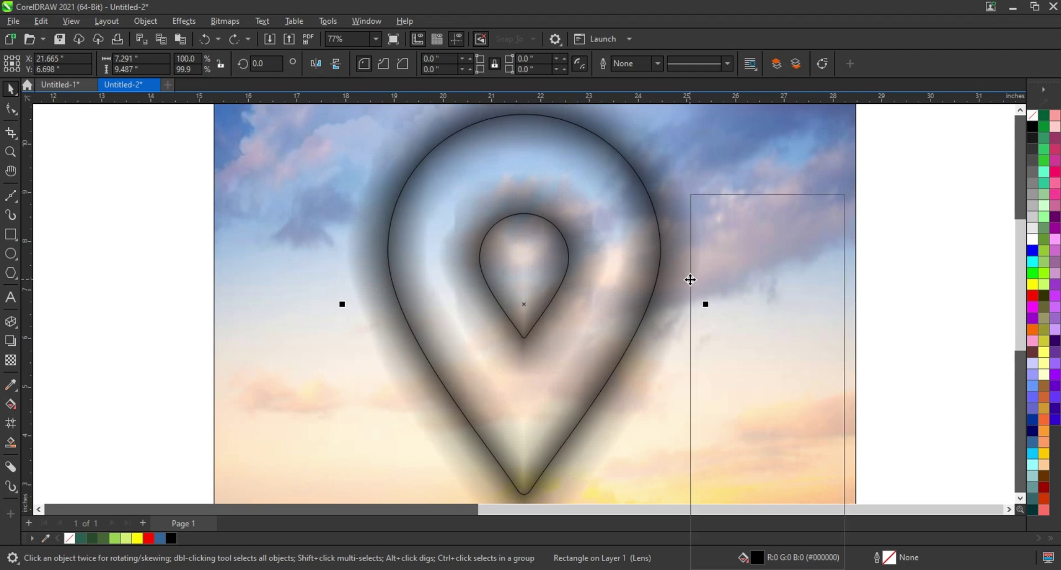
click(728, 339)
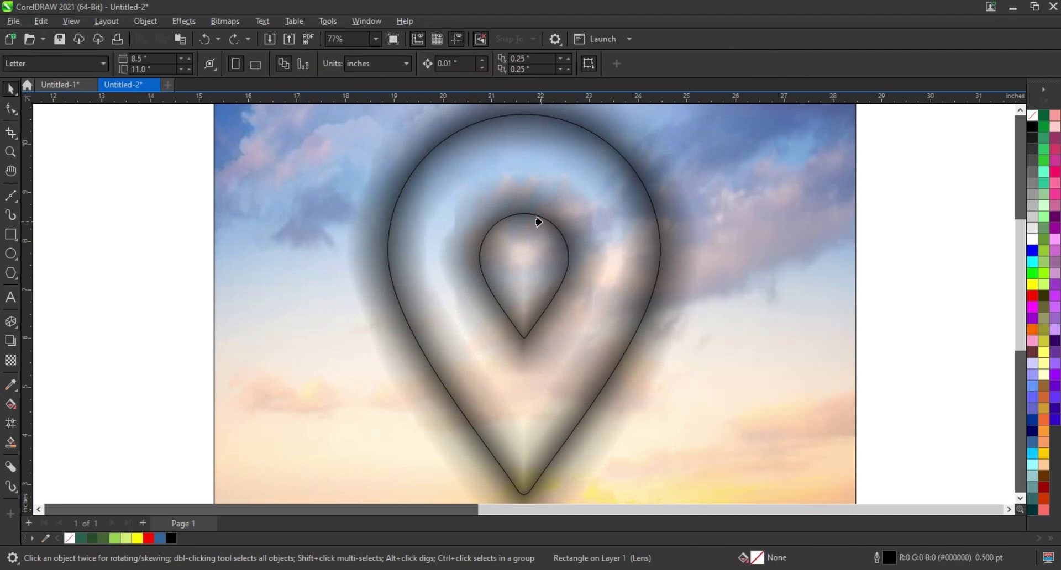
click(542, 219)
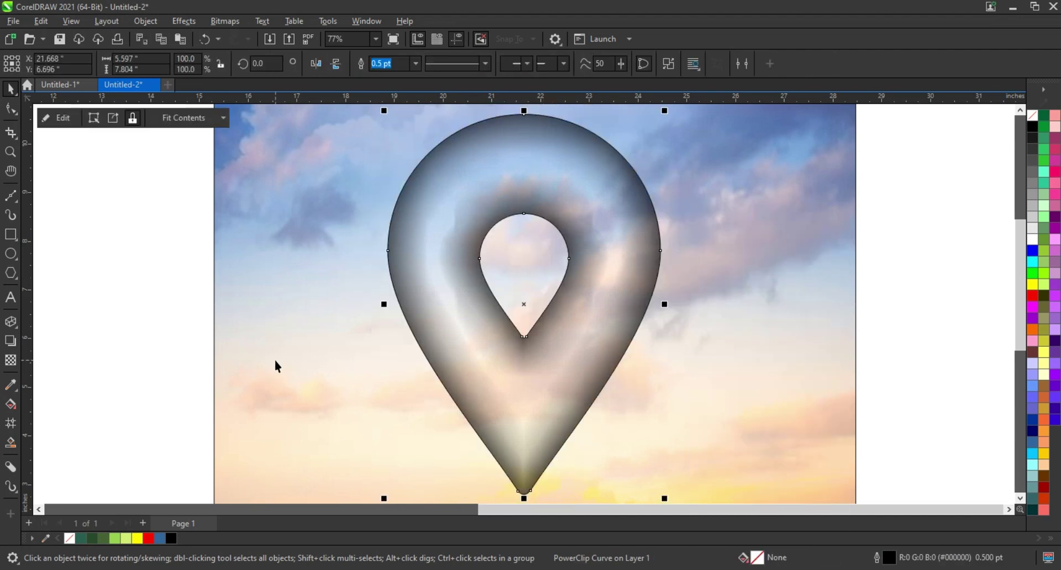
click(80, 540)
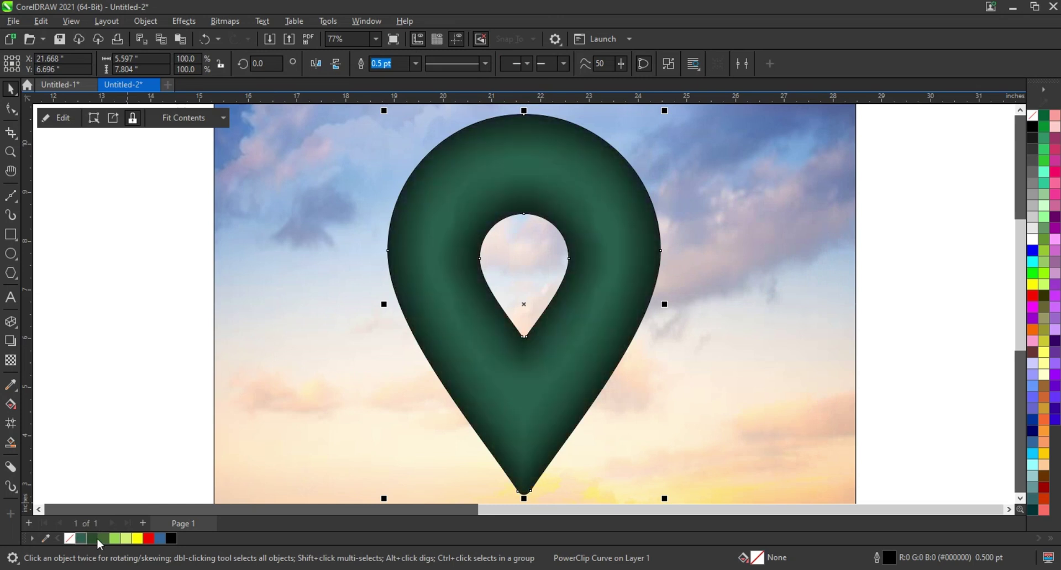
right_click(1033, 116)
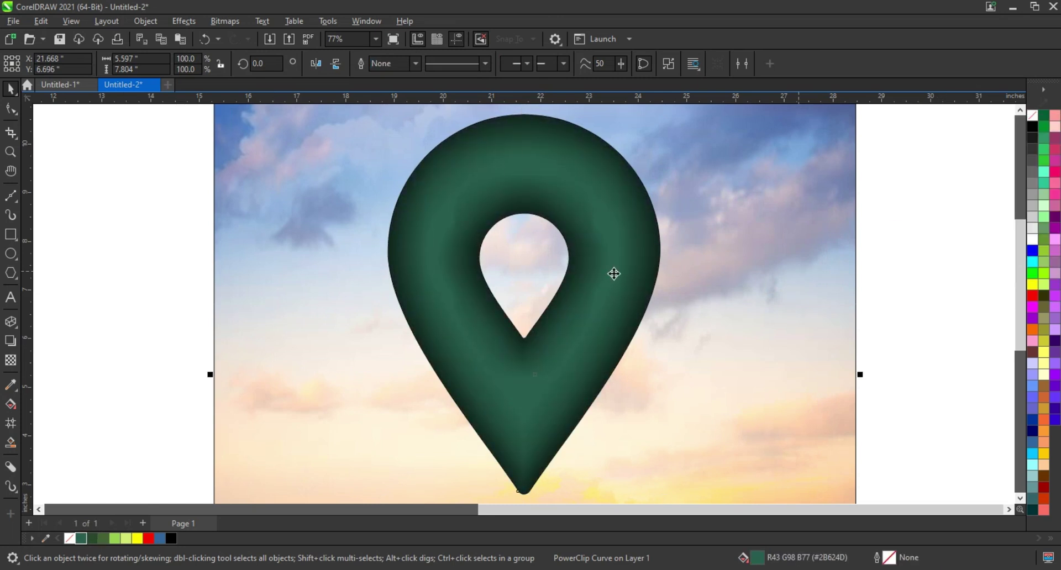
Zoom from 33% to 60% with a marquee around the pin
scroll(464, 274, down, 2)
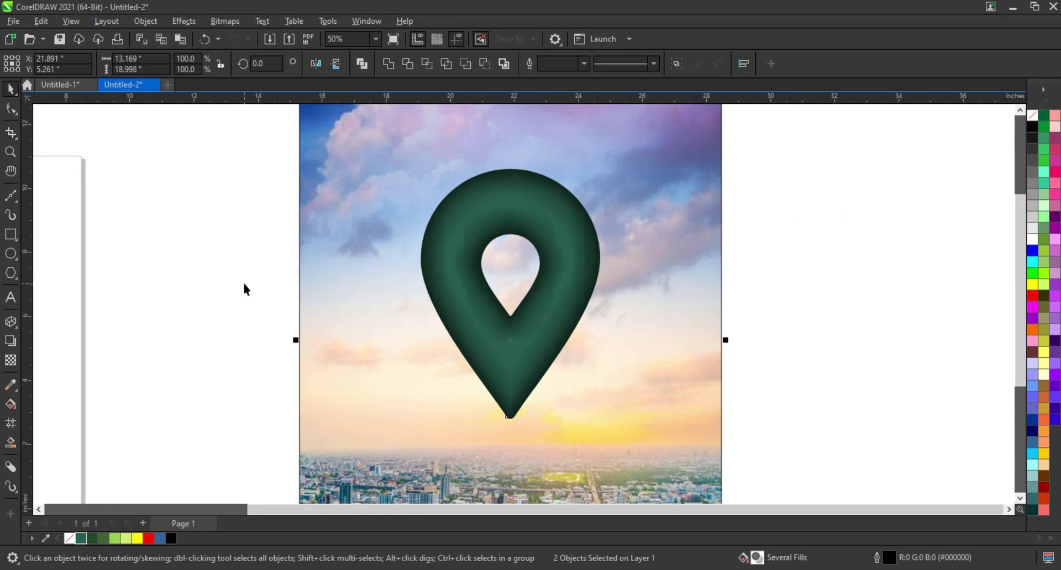
click(285, 284)
scroll(286, 284, down, 1)
click(6, 156)
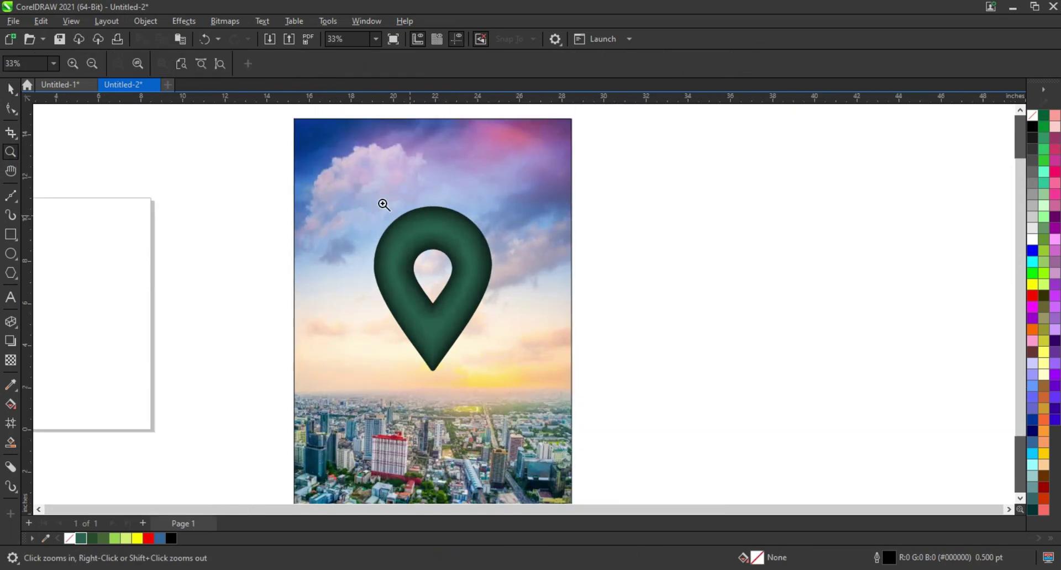
drag(359, 178, 595, 397)
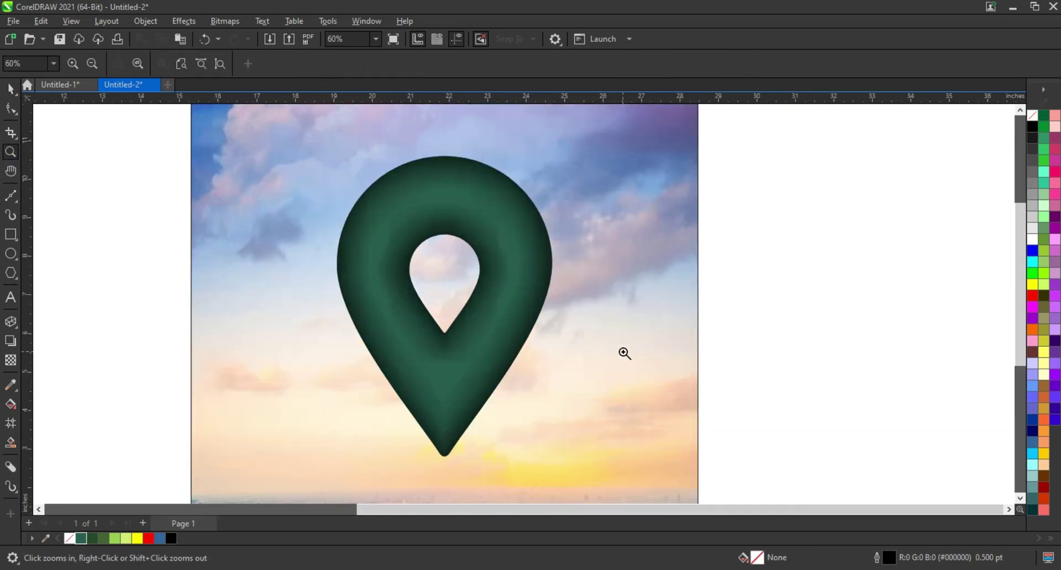
Drag a copy of the pin to the right and extract its gradient contents
key(space)
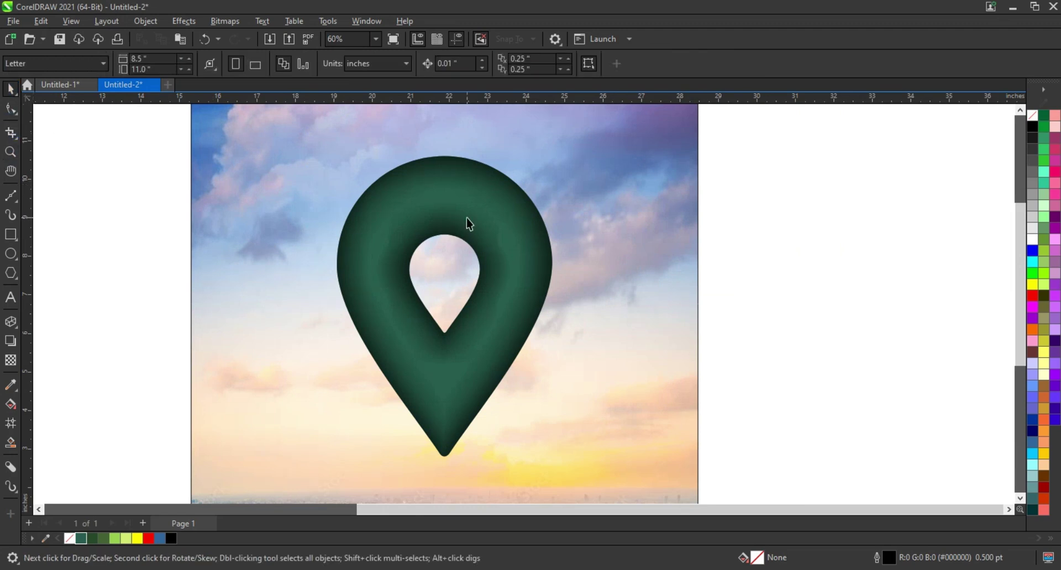
click(466, 225)
drag(492, 244, 741, 251)
right_click(746, 236)
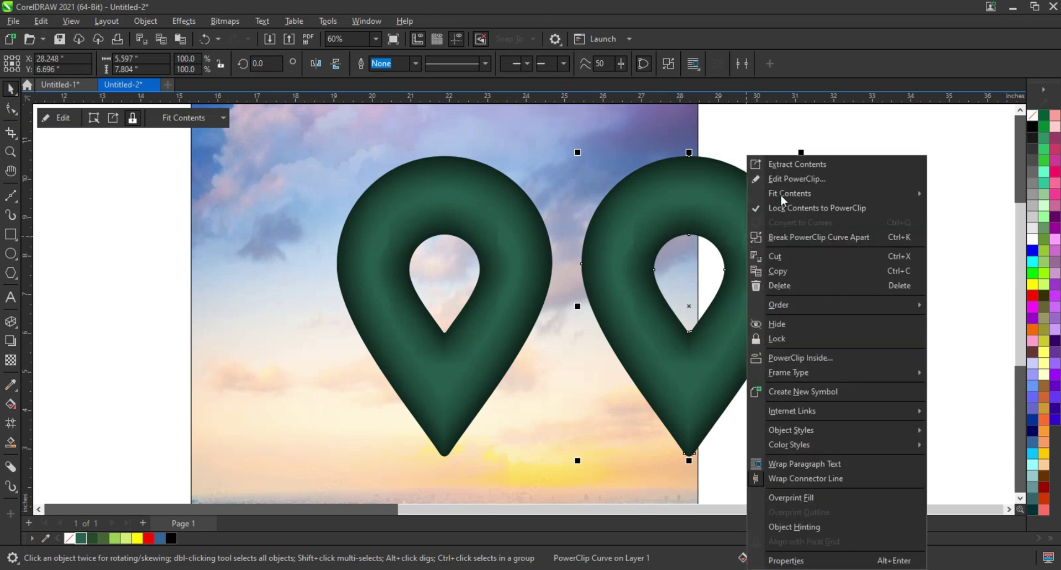
click(756, 161)
Give the copied pin shape no fill and a black outline
click(764, 202)
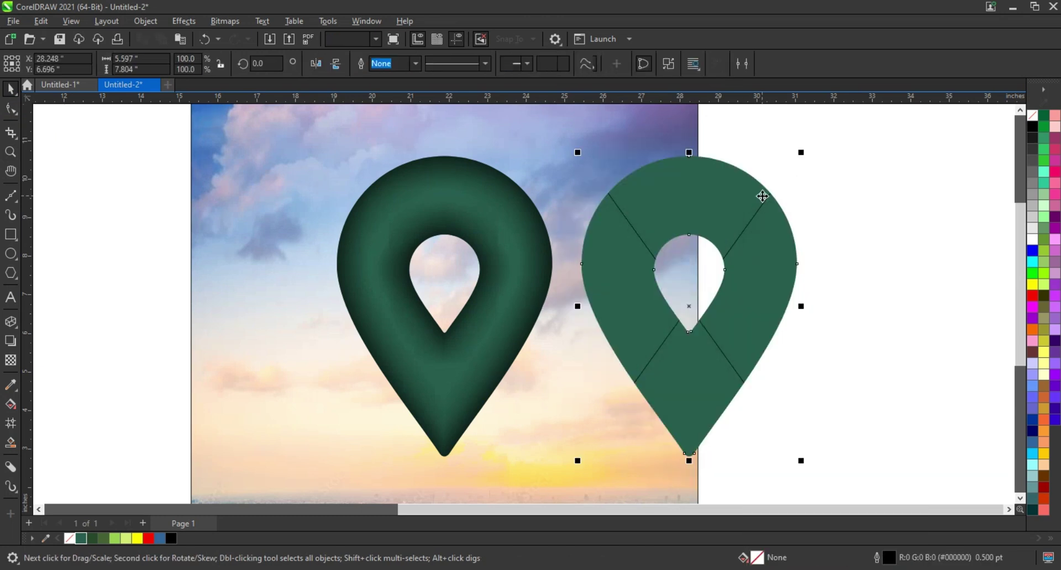
click(1033, 126)
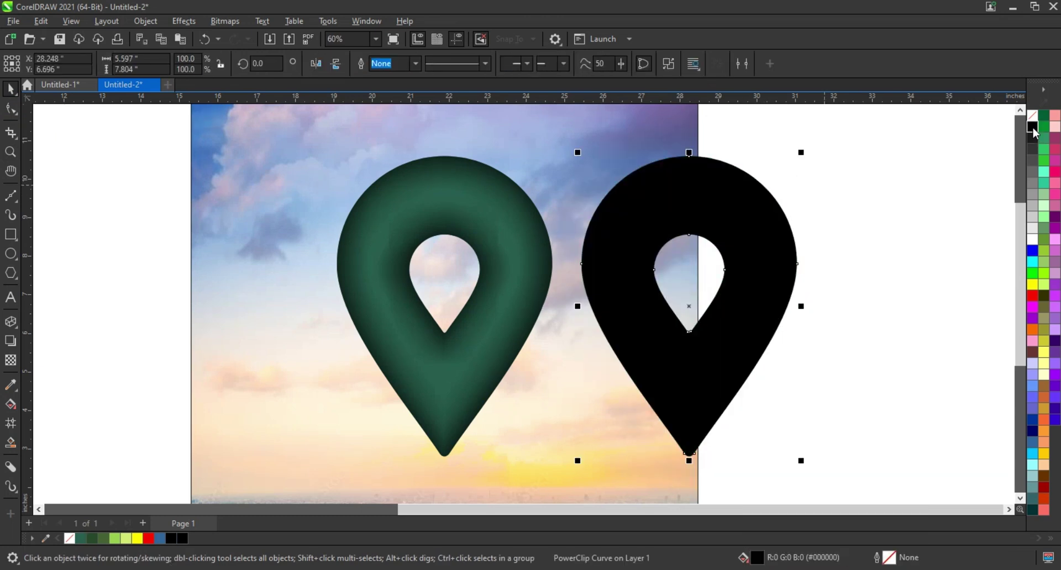
right_click(1033, 126)
click(972, 137)
click(1032, 115)
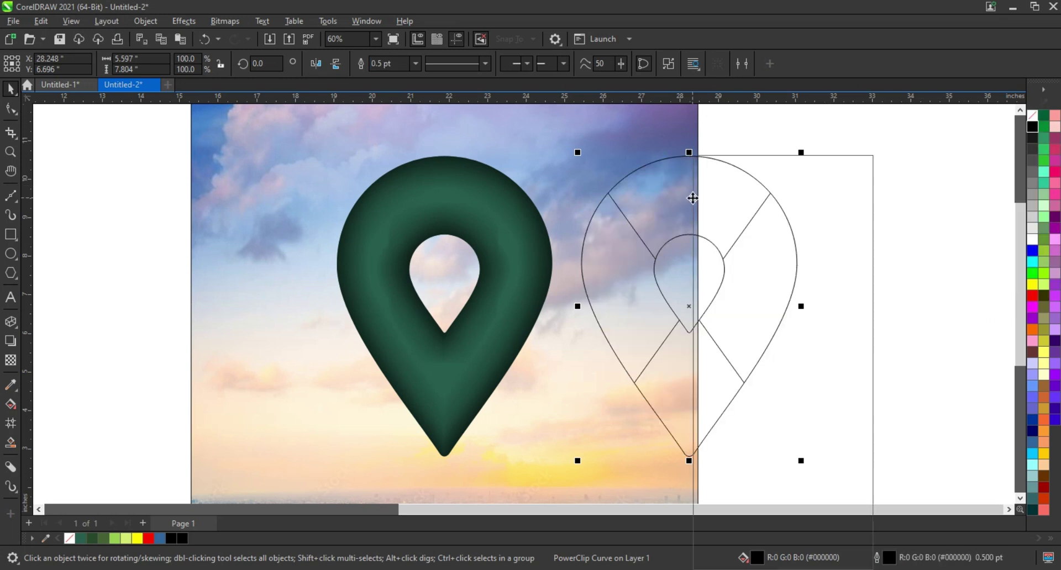
Remove the copy's PowerClip frame so it becomes a plain curve
right_click(690, 198)
mouse_move(734, 373)
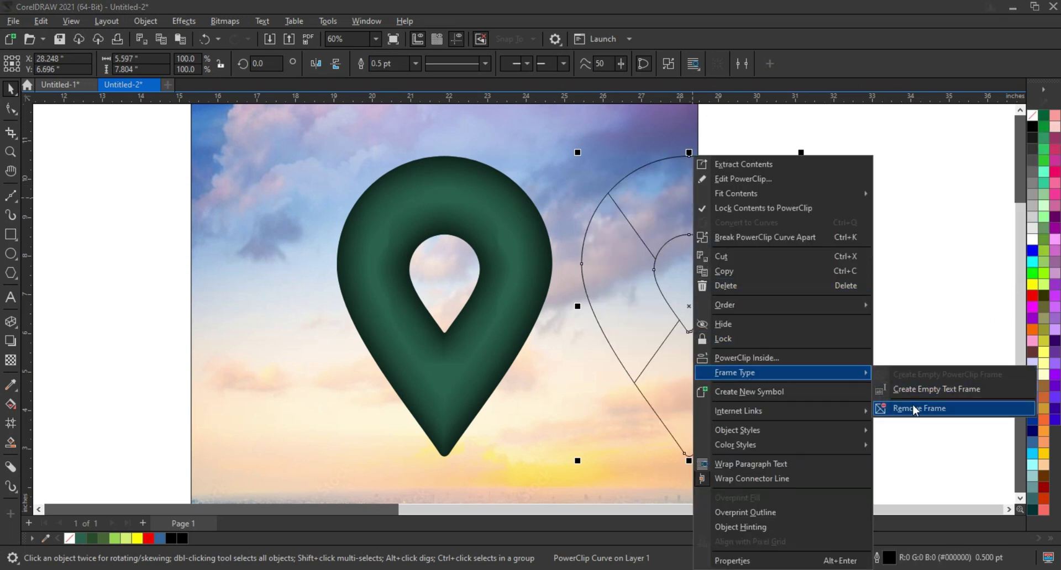
click(914, 408)
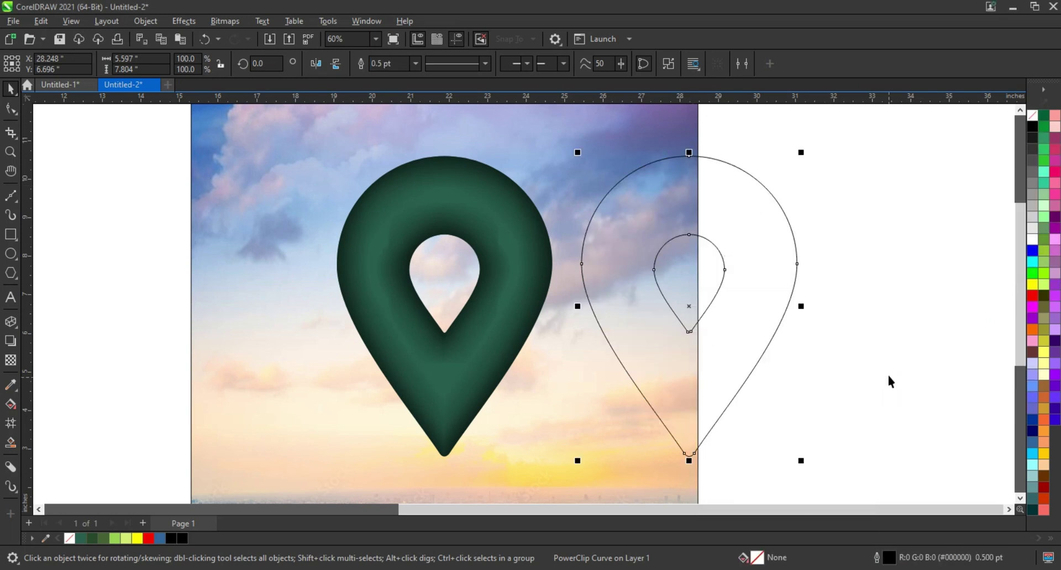
click(21, 332)
Add an inside contour to the pin outline with 2 steps at 0.382" offset
click(47, 336)
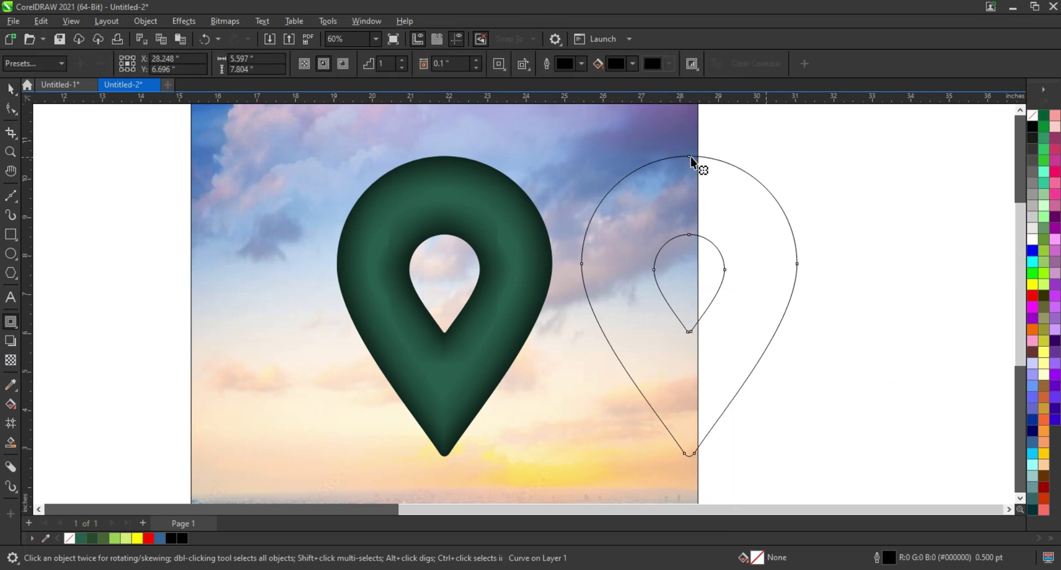
drag(691, 157, 691, 179)
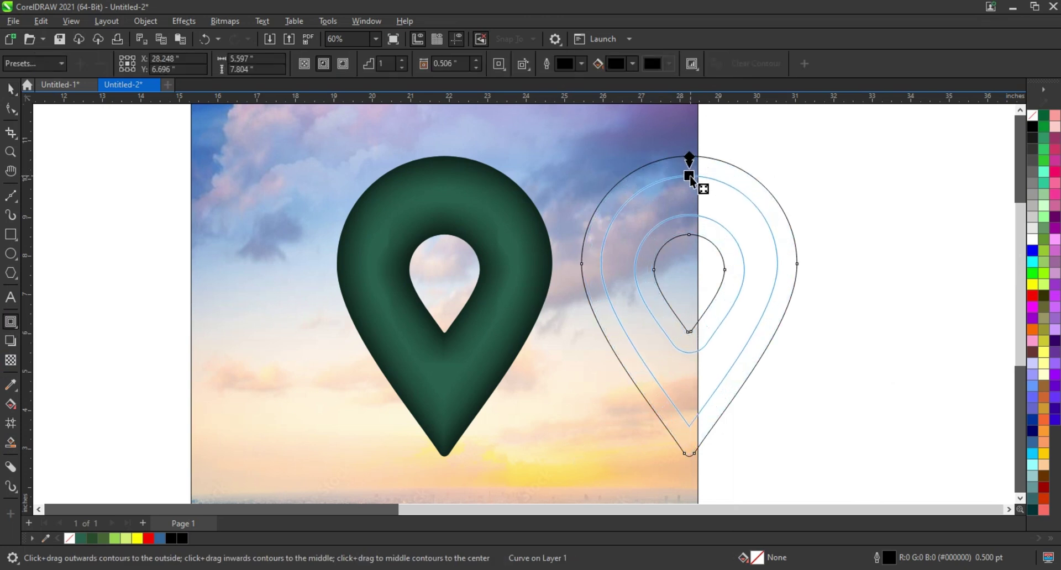
double_click(402, 60)
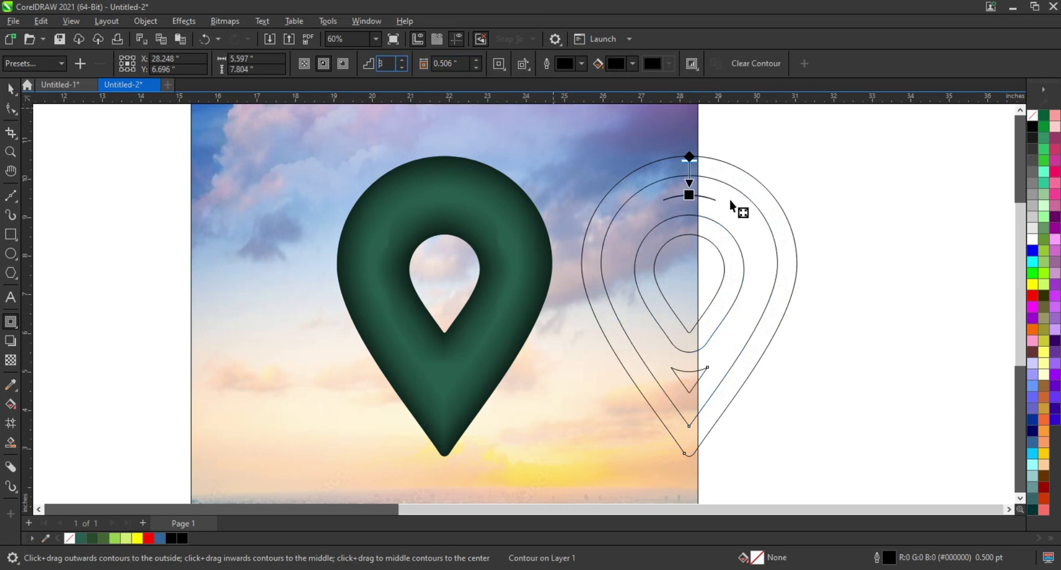
drag(689, 194, 691, 198)
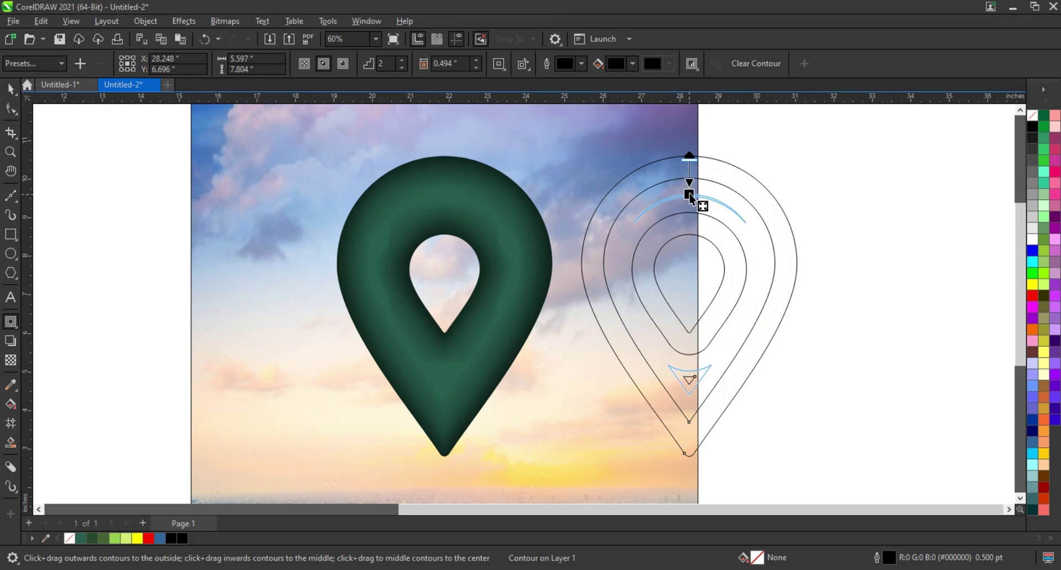
drag(691, 196, 696, 188)
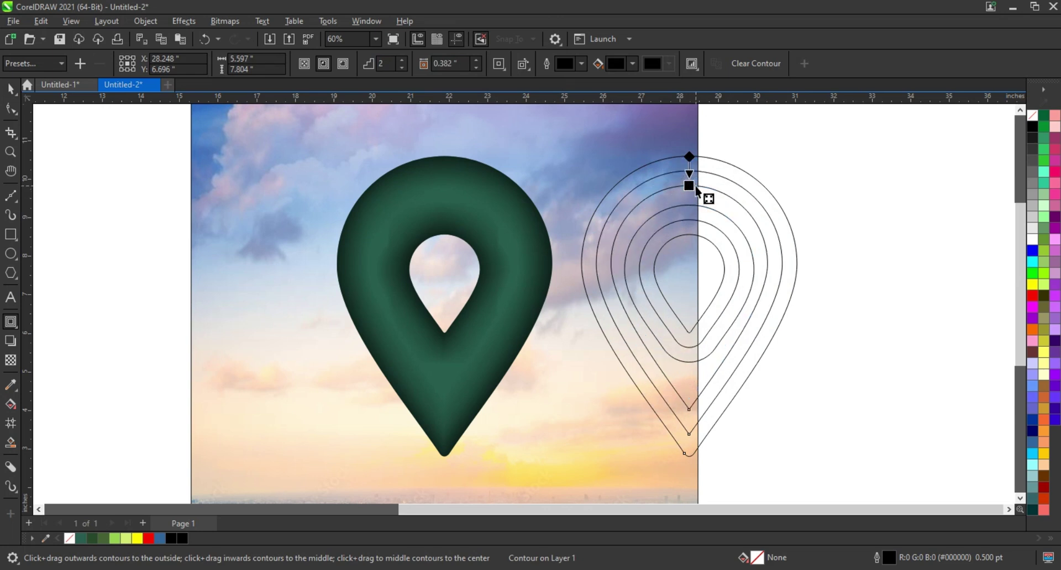
Break the contour apart into separate curves and delete the extra rings
click(9, 89)
click(145, 21)
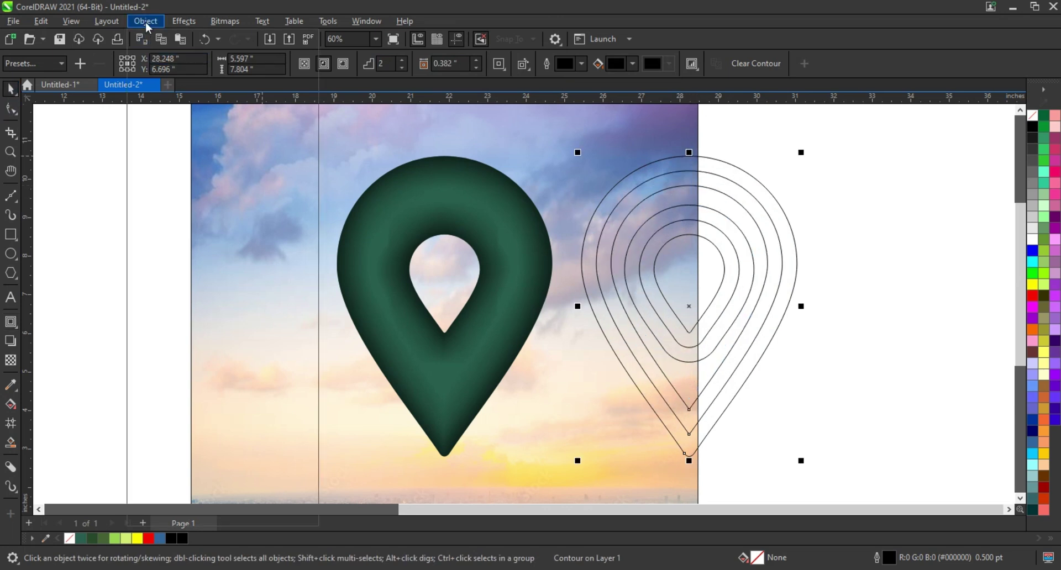
click(187, 328)
key(Escape)
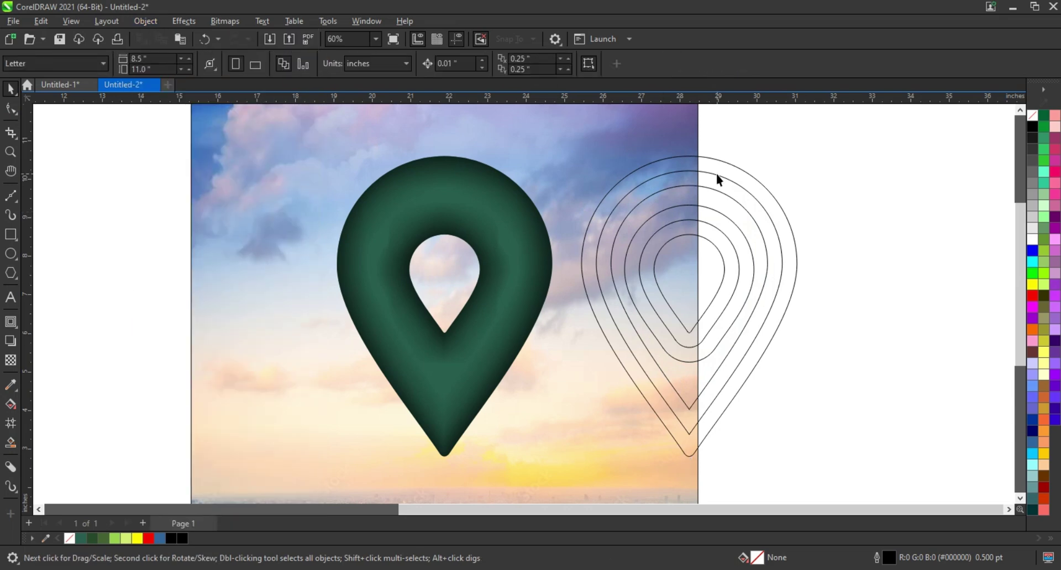
click(726, 163)
key(Delete)
Combine the remaining rings, then break them into separate teardrop shapes
click(717, 176)
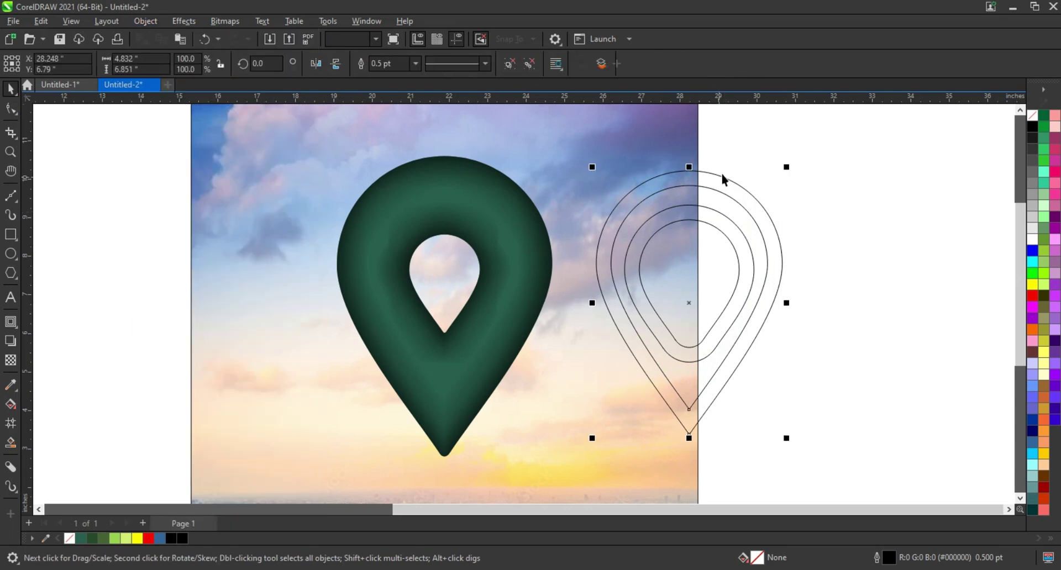
key(ctrl+l)
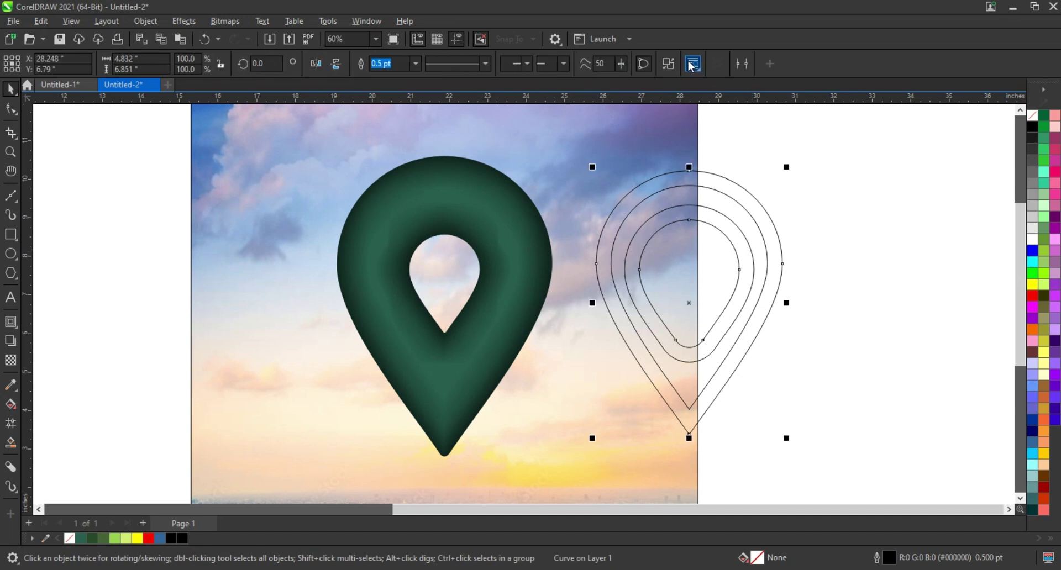
click(671, 65)
Fill the innermost teardrop yellow, the next ring light green, and the outer shape medium green
click(725, 235)
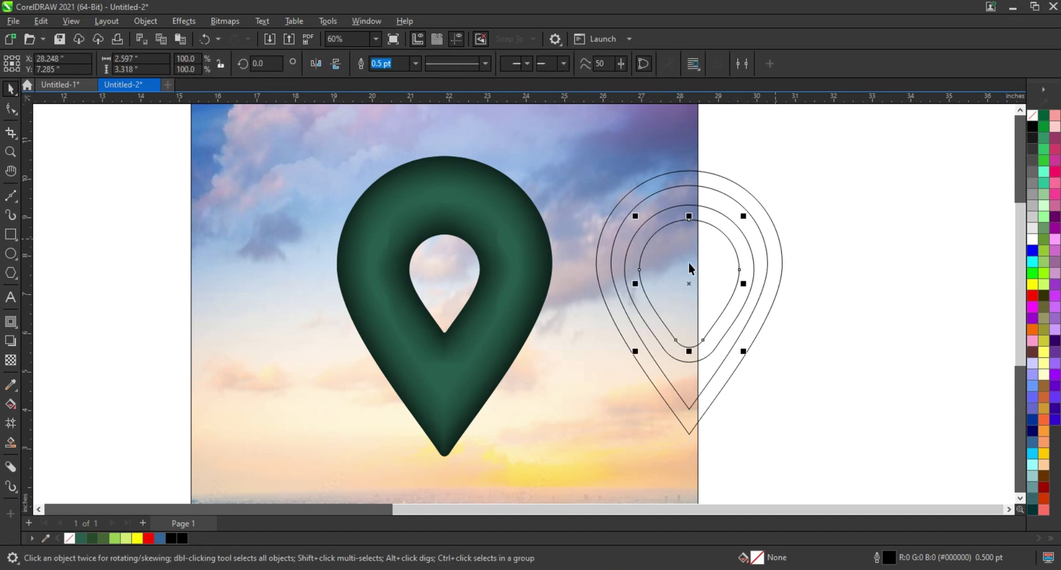
click(141, 538)
click(711, 207)
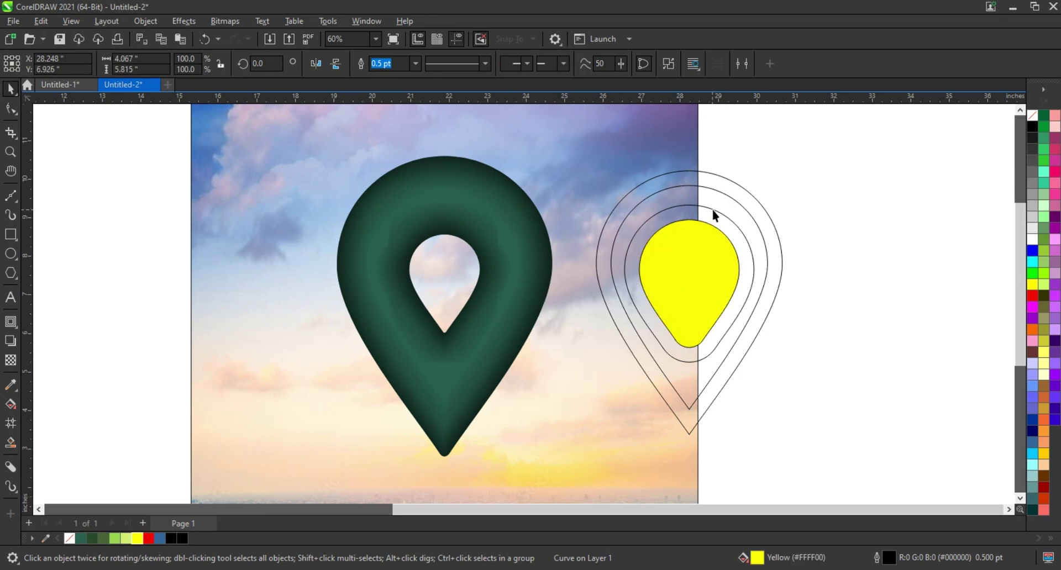
click(124, 539)
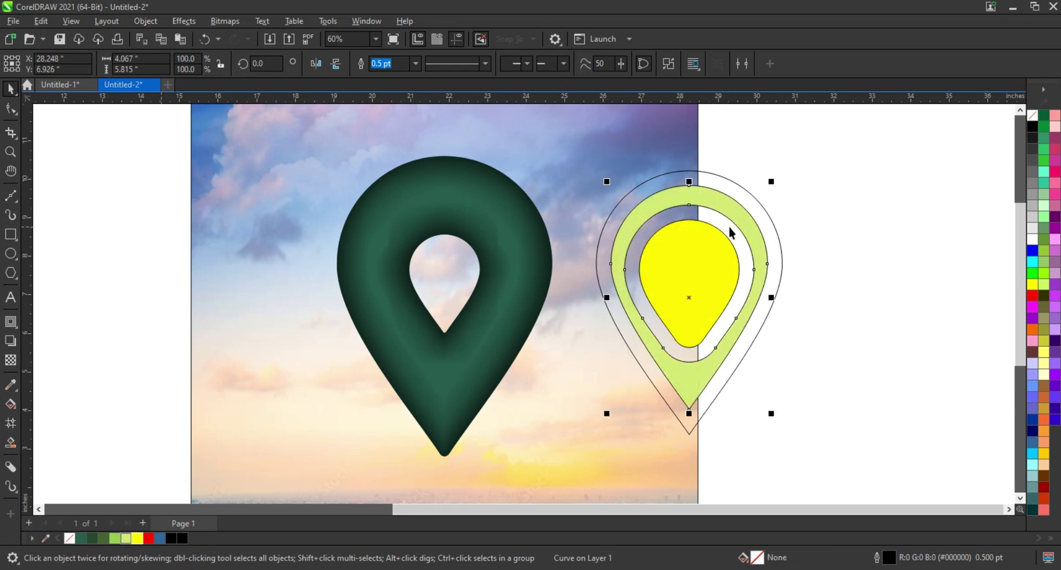
click(751, 196)
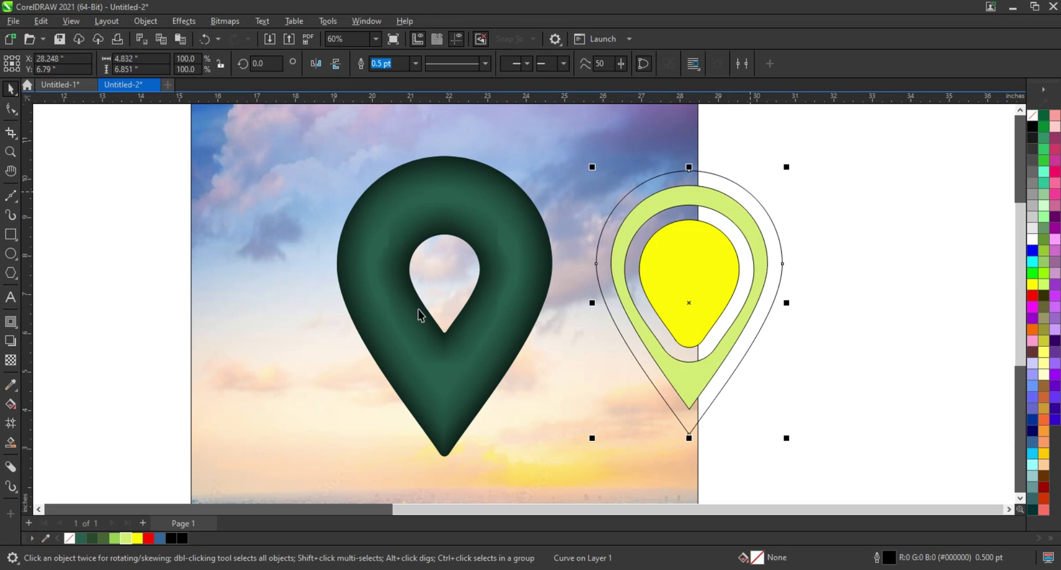
click(116, 539)
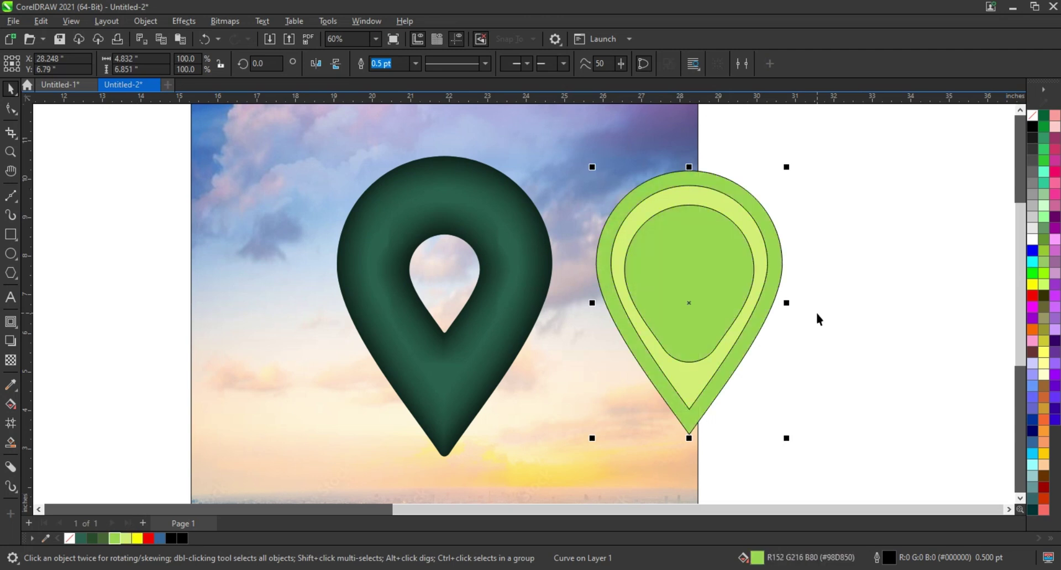
key(ctrl+z)
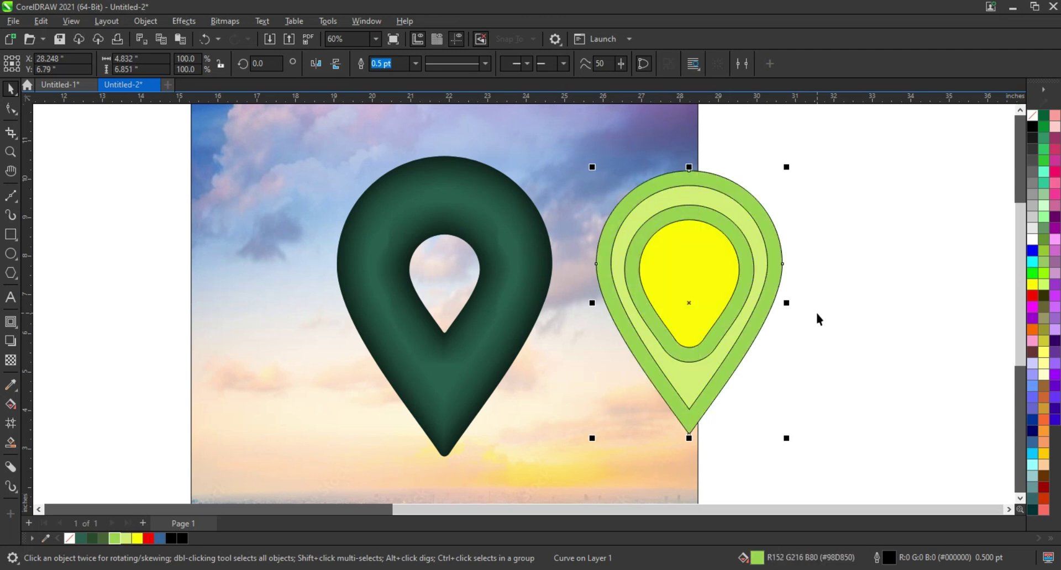
Rework the ring fills, ending with the outer pin ring dark green
click(819, 319)
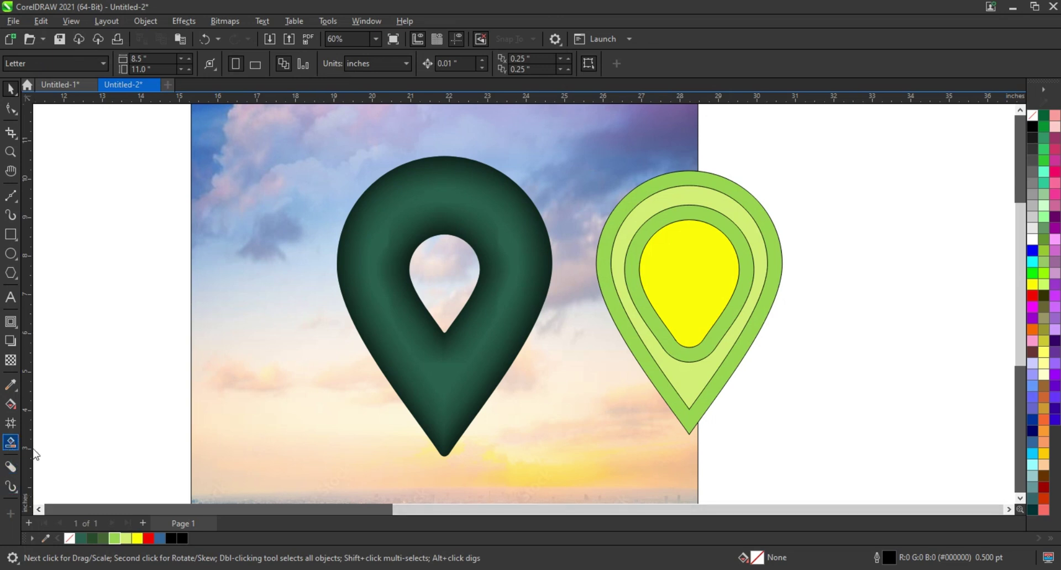
click(701, 358)
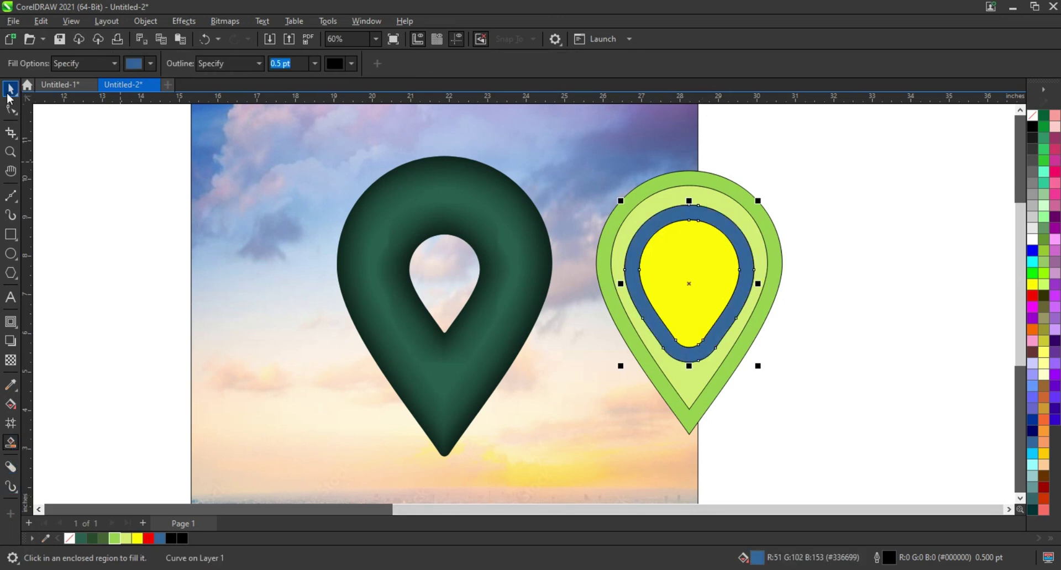
key(space)
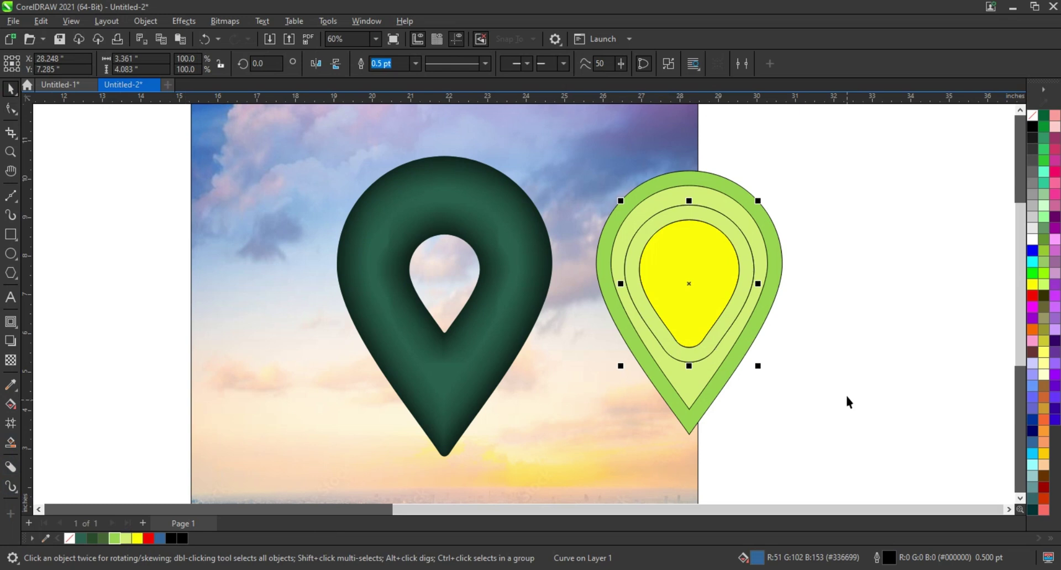
click(849, 401)
click(698, 394)
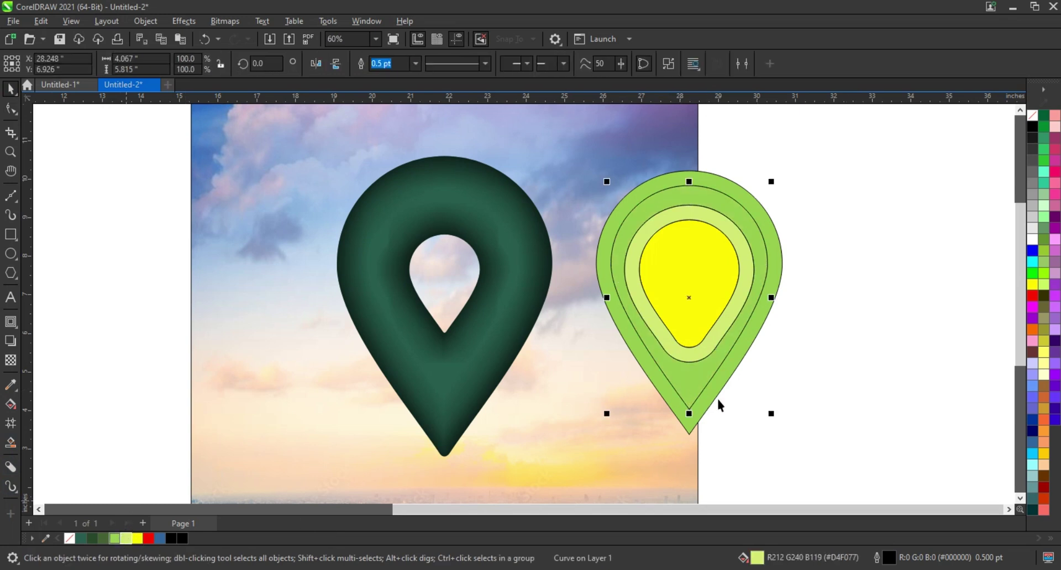
click(703, 413)
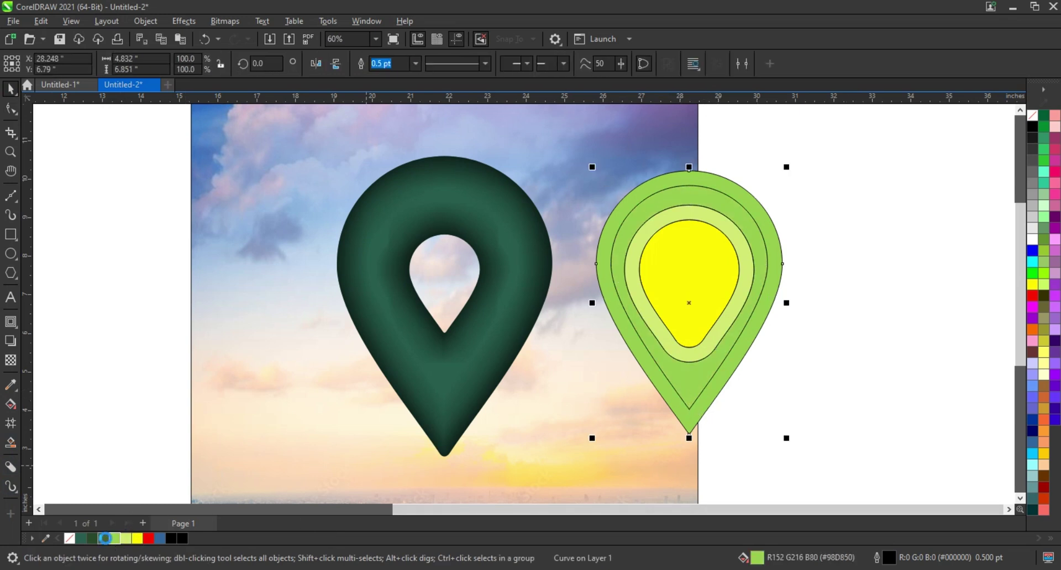
click(105, 538)
Select all the layered pin shapes and set their outline to none
drag(838, 131, 588, 439)
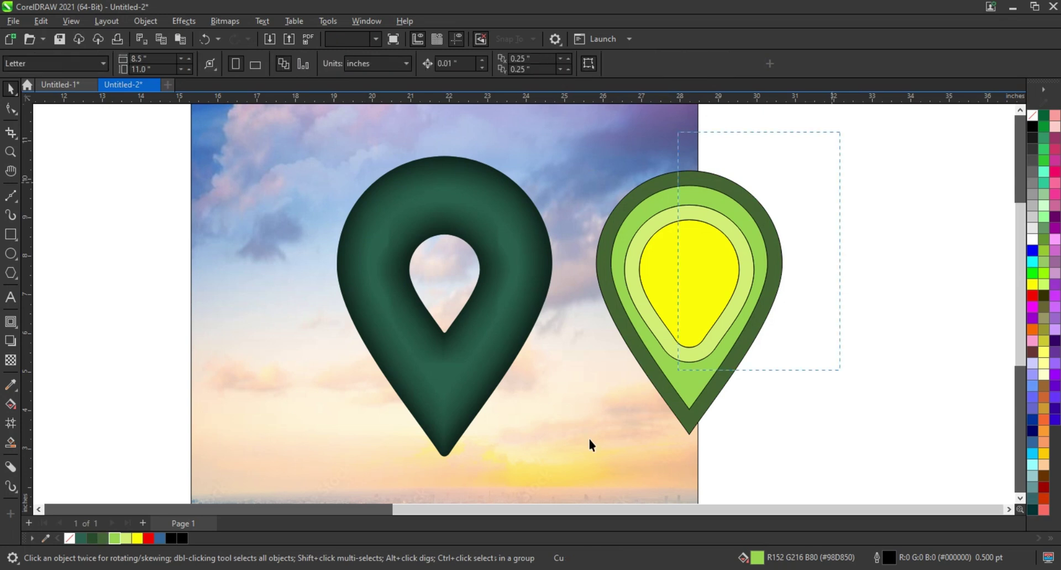
right_click(1033, 116)
click(964, 128)
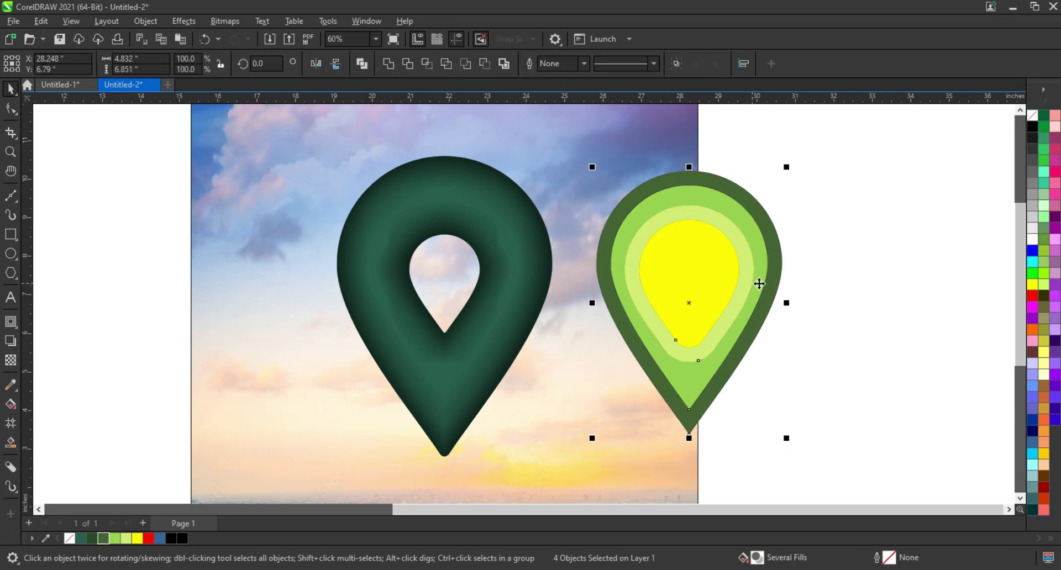
Move the layered pin over the dark pin and convert it to a 300 dpi bitmap
drag(759, 283, 514, 292)
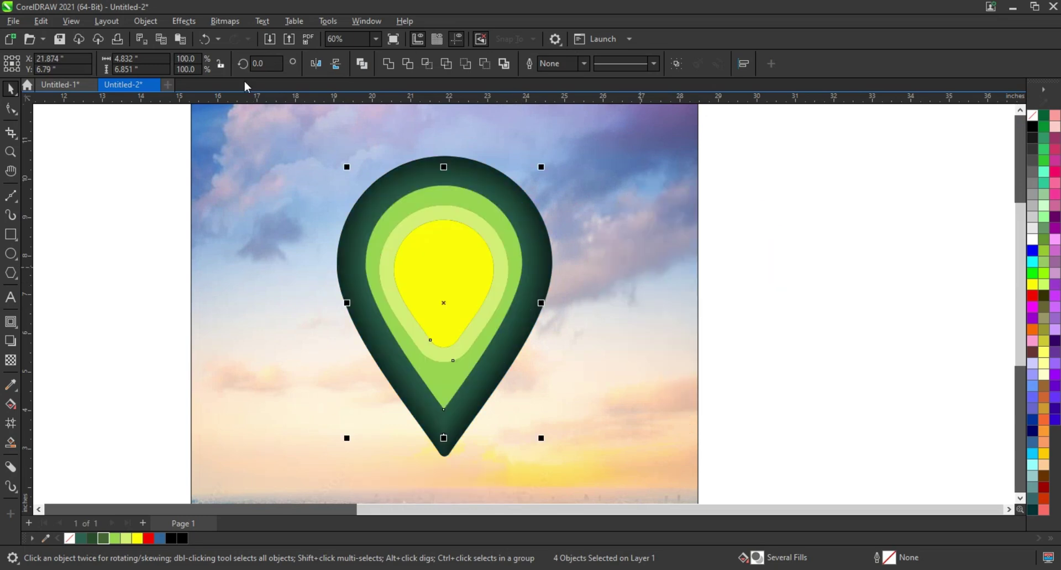
click(224, 21)
click(249, 37)
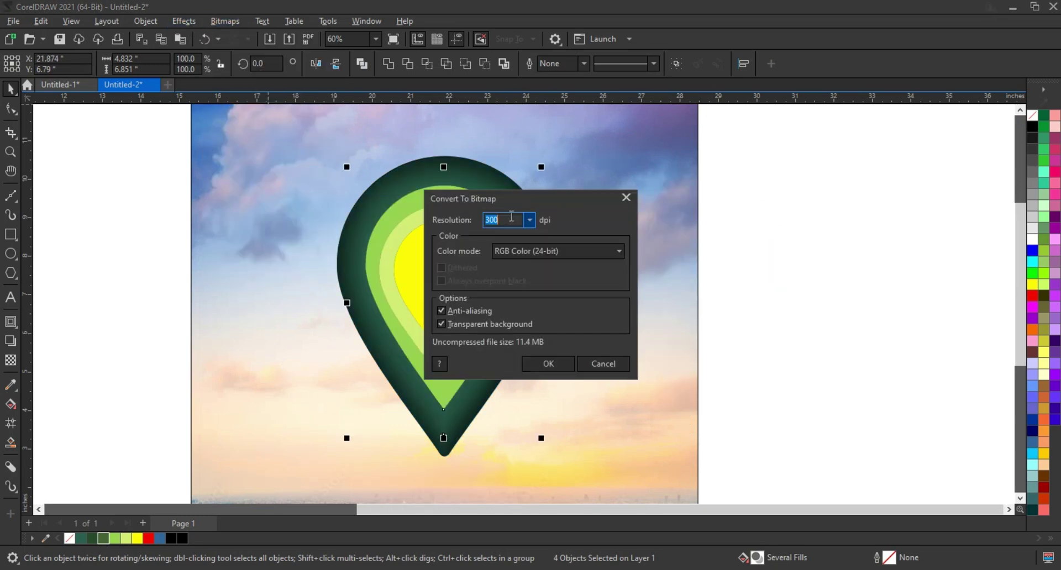
click(540, 363)
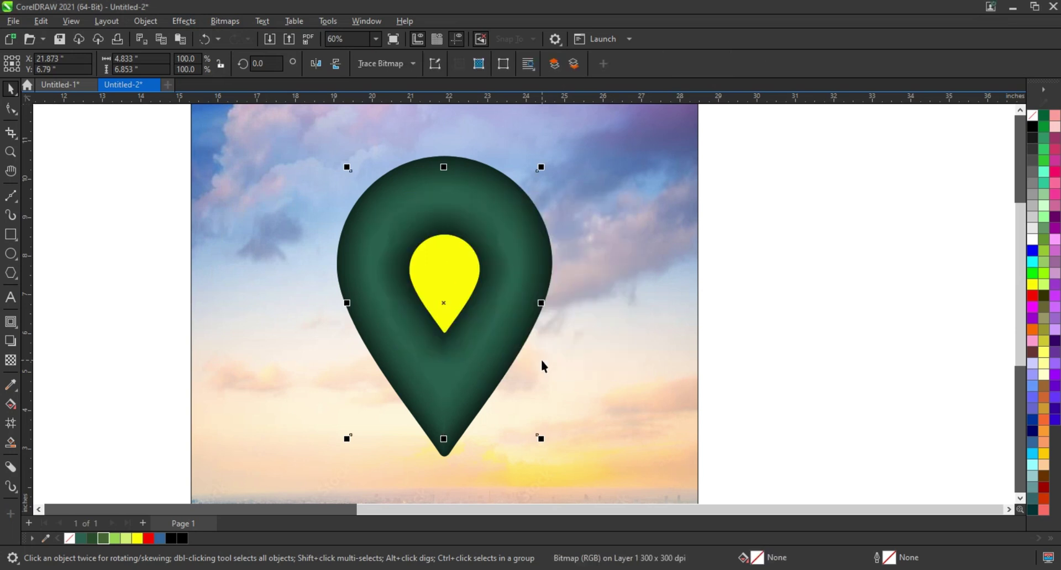
key(ctrl+z)
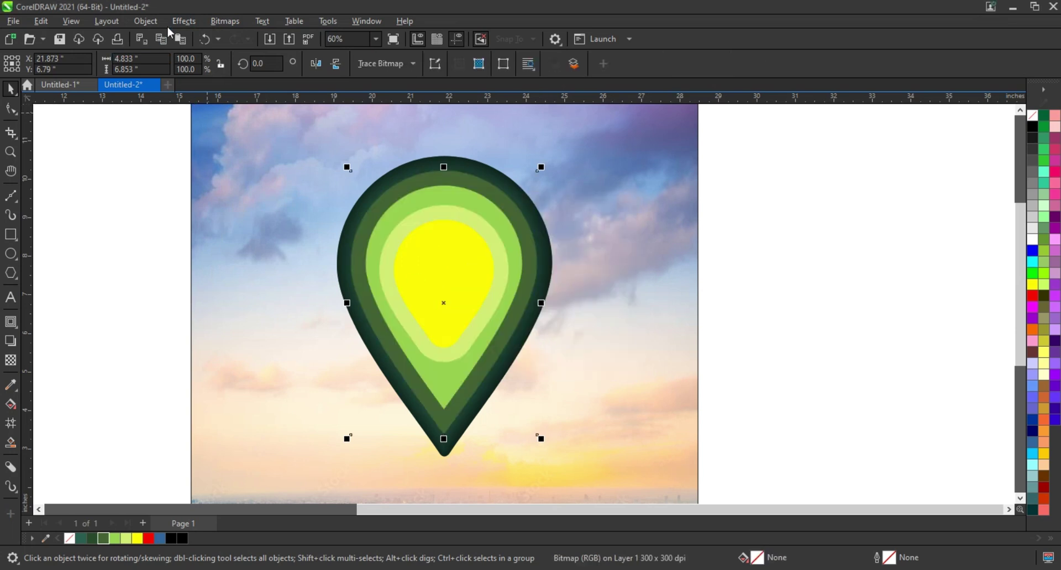
Apply a Gaussian Blur of about 85 px, then enlarge the pin to about 108.9%
click(182, 22)
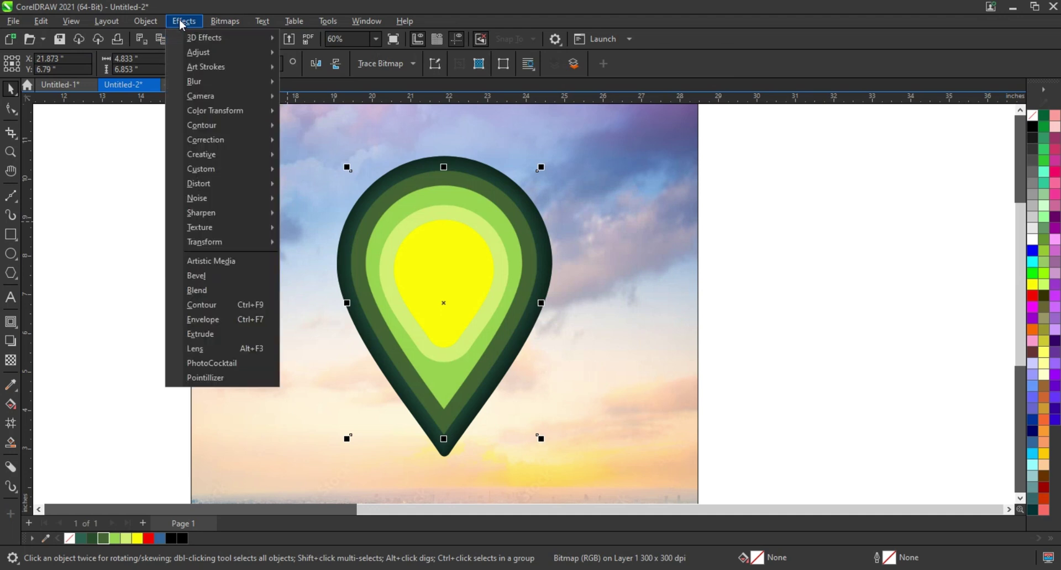
mouse_move(194, 81)
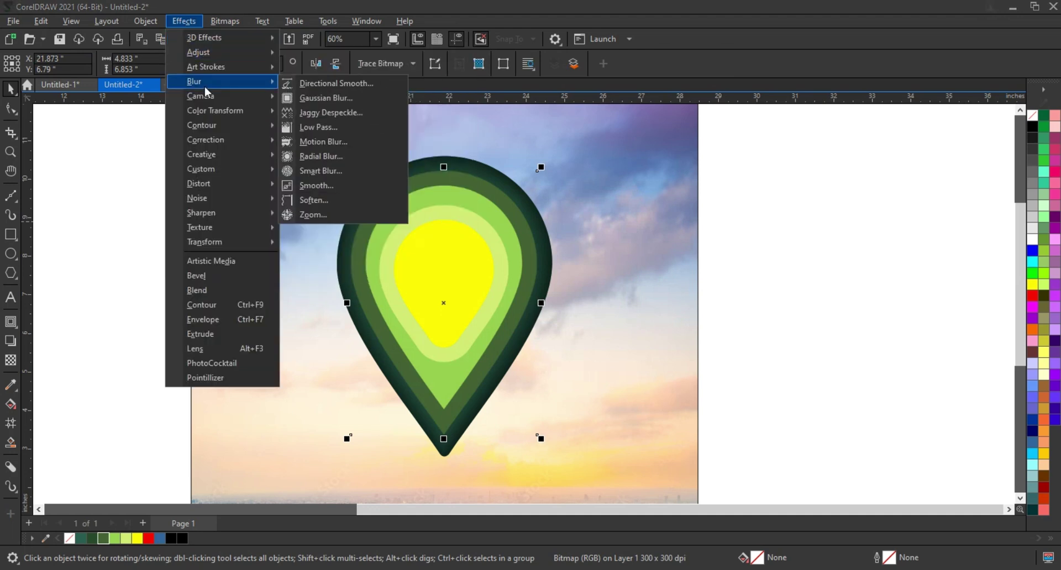
click(317, 98)
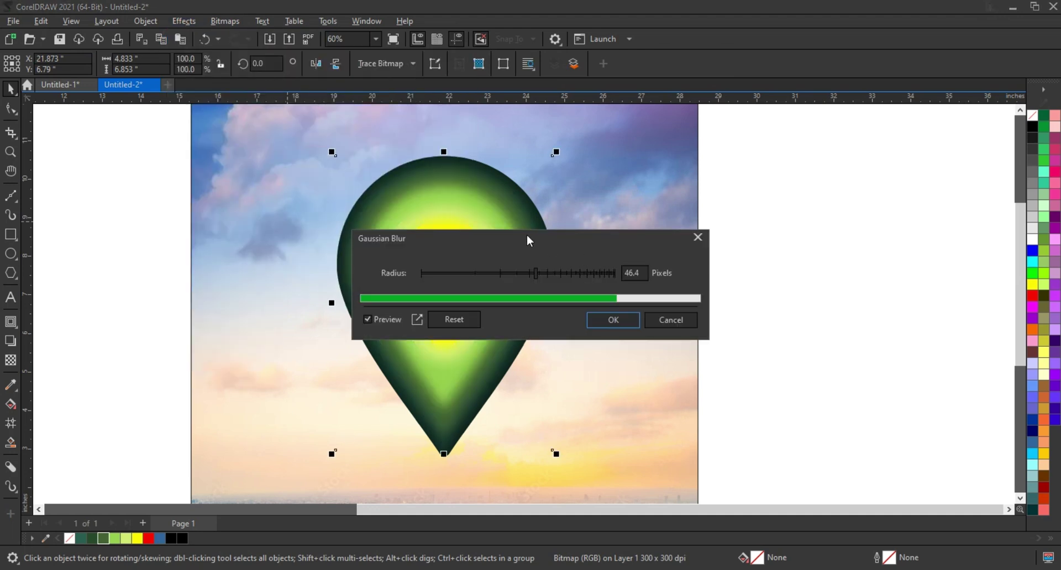
mouse_move(528, 238)
mouse_down()
mouse_move(867, 237)
mouse_move(868, 276)
mouse_up()
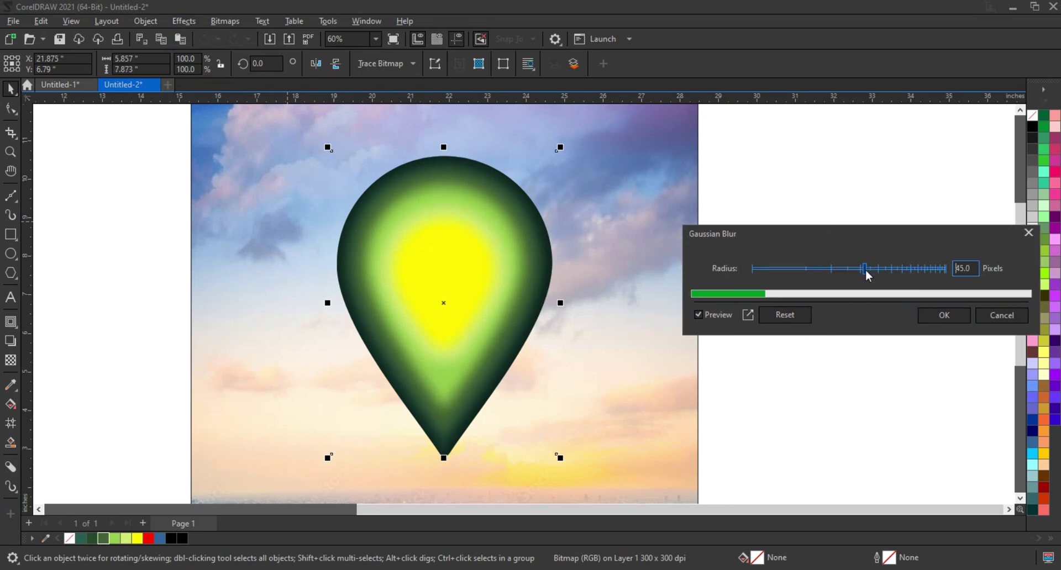
click(940, 317)
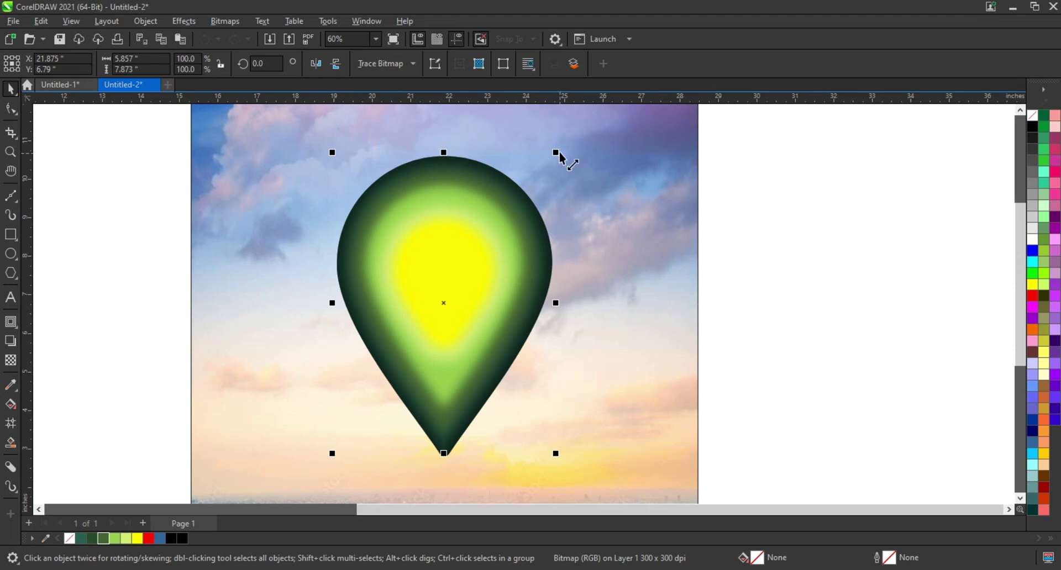
drag(556, 152, 564, 139)
drag(525, 224, 524, 230)
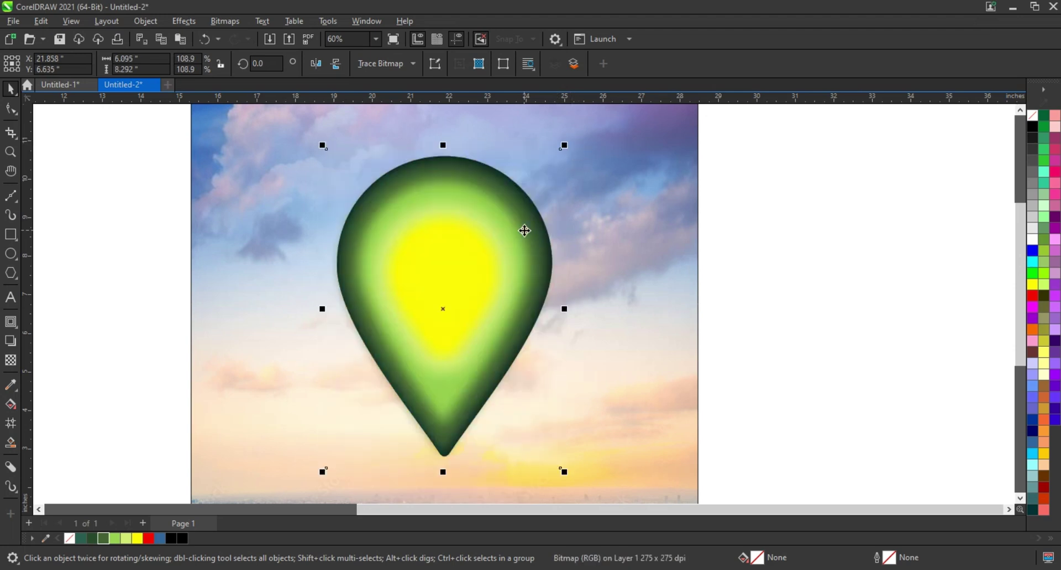
PowerClip the blurred bitmap inside the dark pin and enlarge it slightly within the frame
click(146, 21)
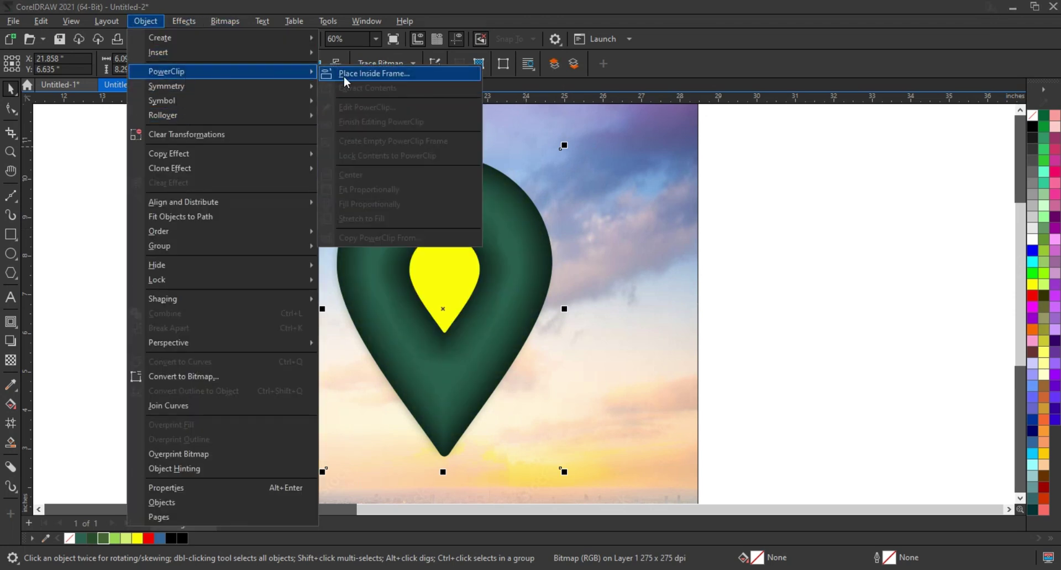
click(344, 75)
click(495, 190)
right_click(496, 191)
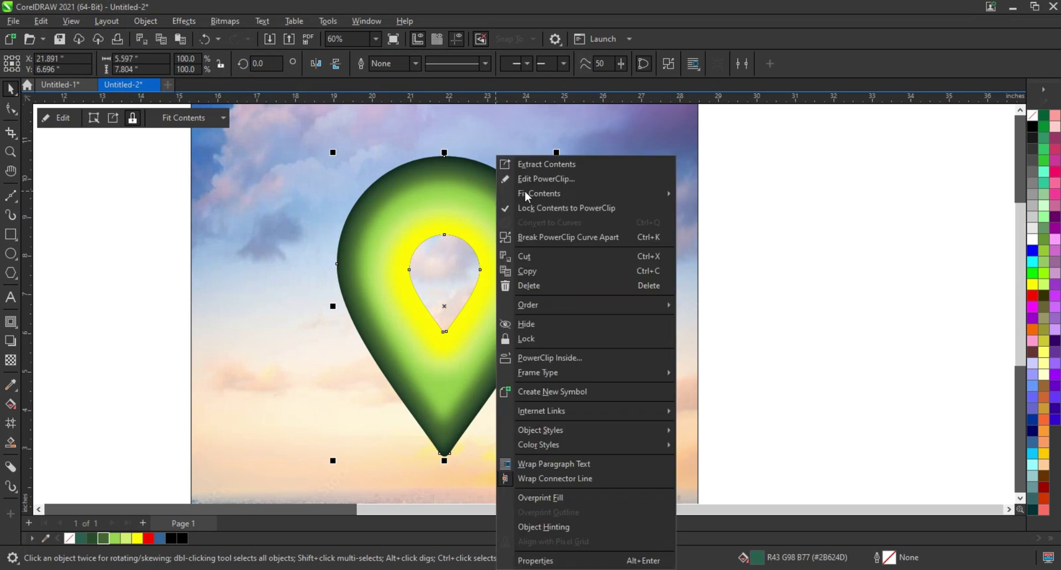
click(535, 181)
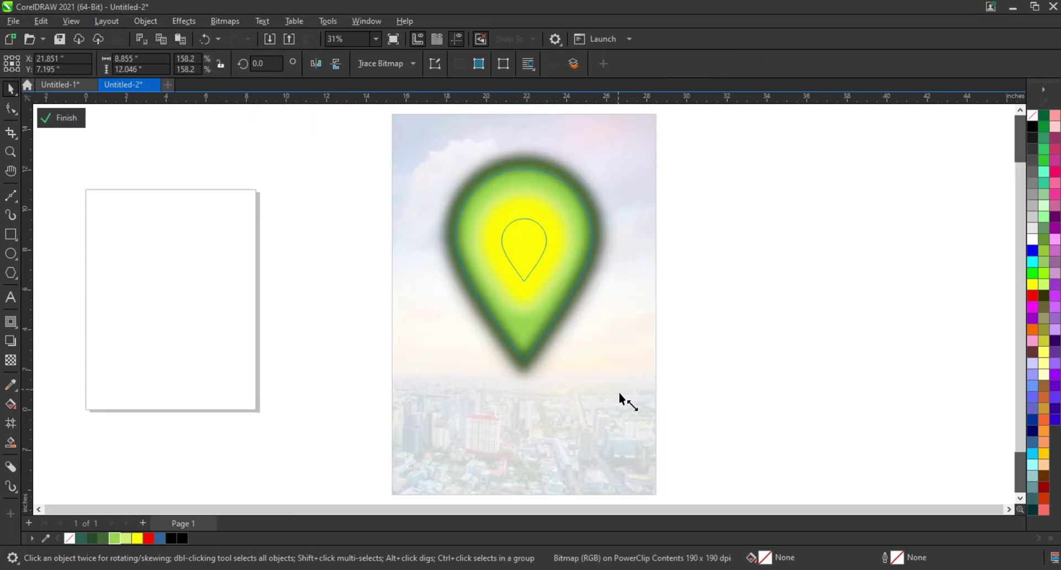
drag(615, 391, 619, 395)
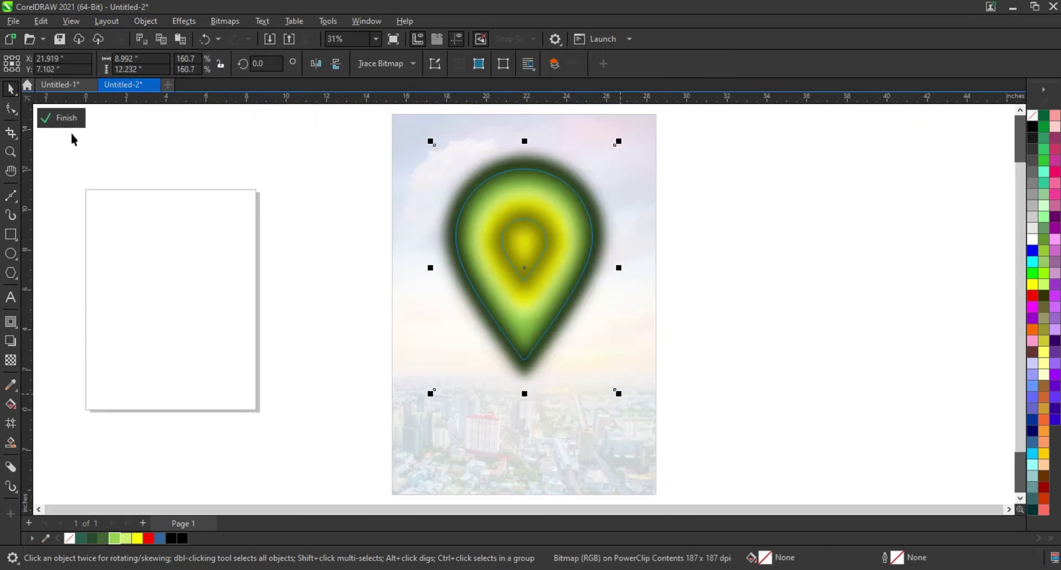
click(62, 118)
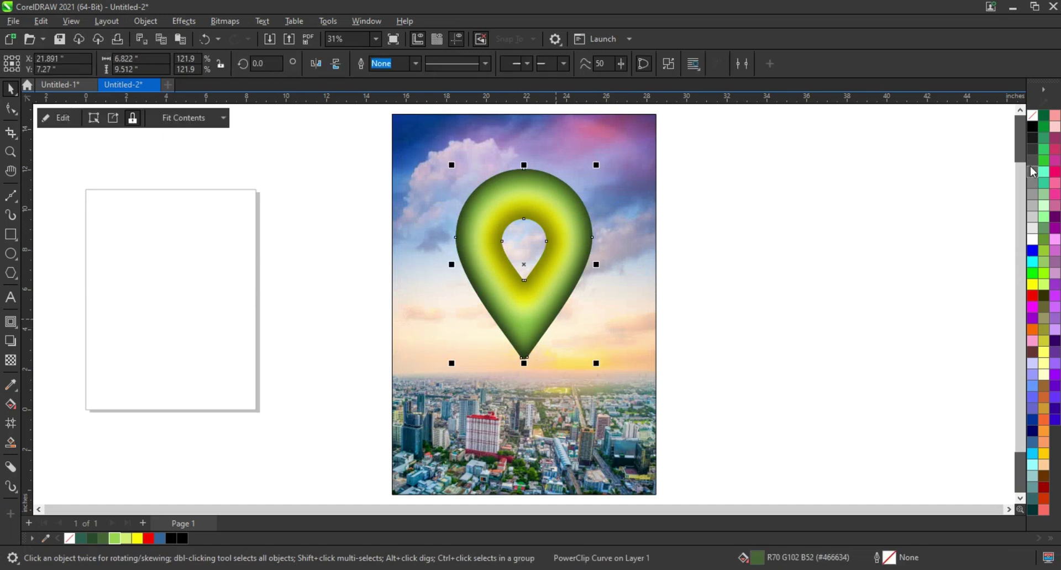
Set the clipped pin's outline to none and zoom to fit the pin
right_click(1033, 124)
click(1018, 131)
scroll(657, 396, down, 1)
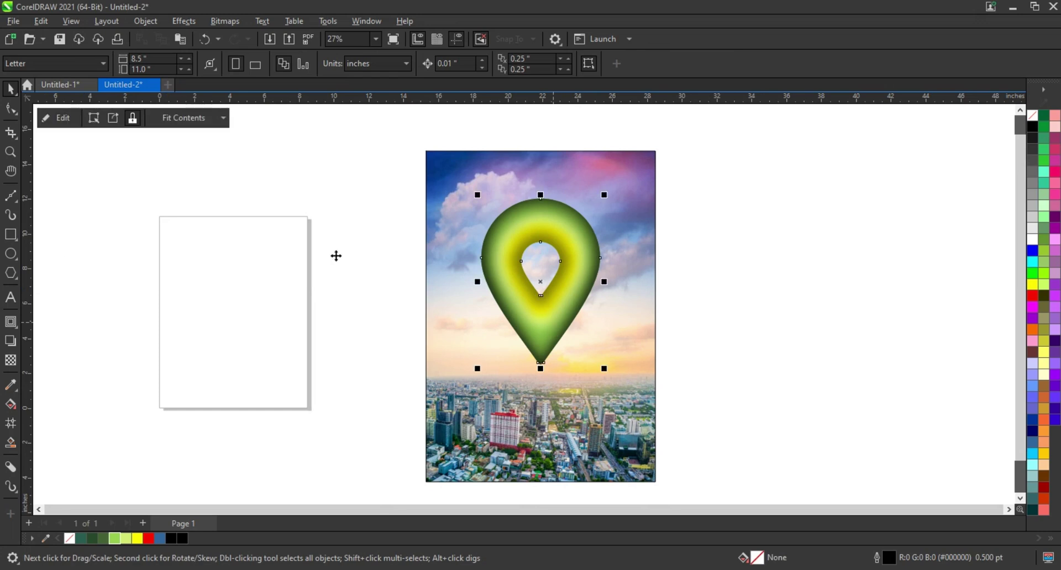
key(shift+F2)
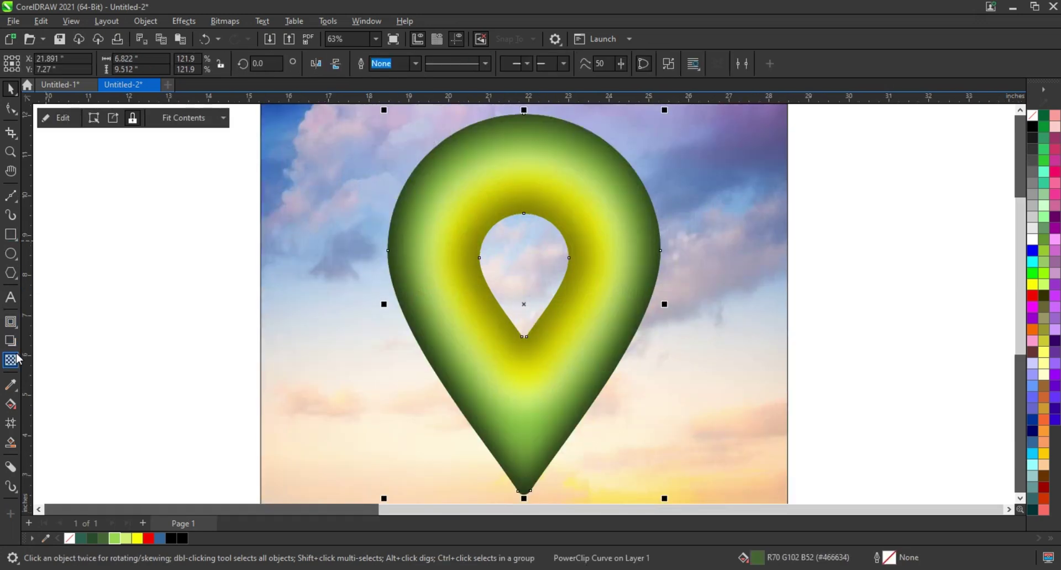
Extrude the glowing pin toward its centre to give it dark green depth
click(17, 331)
click(17, 331)
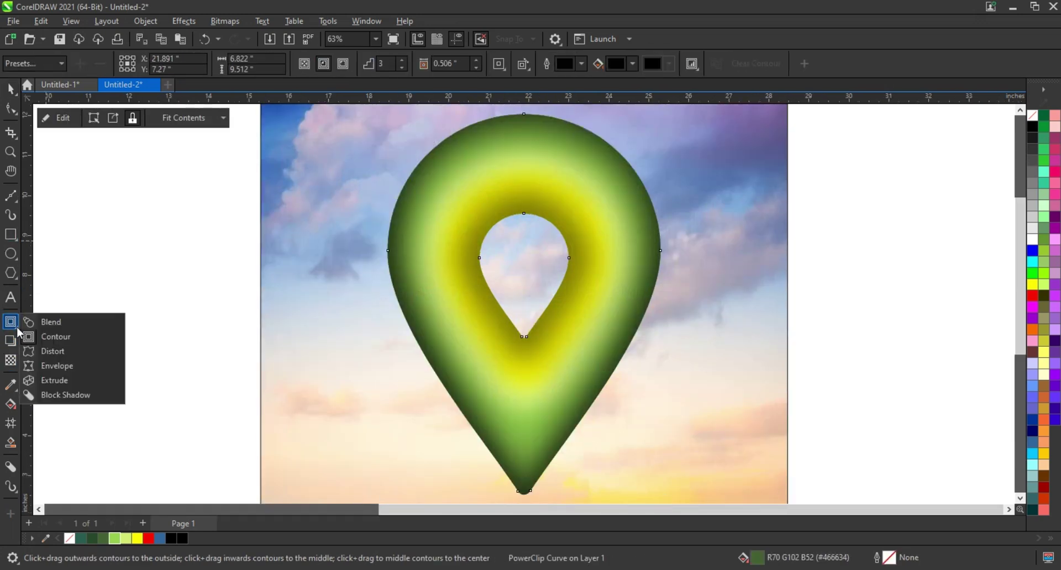
click(44, 369)
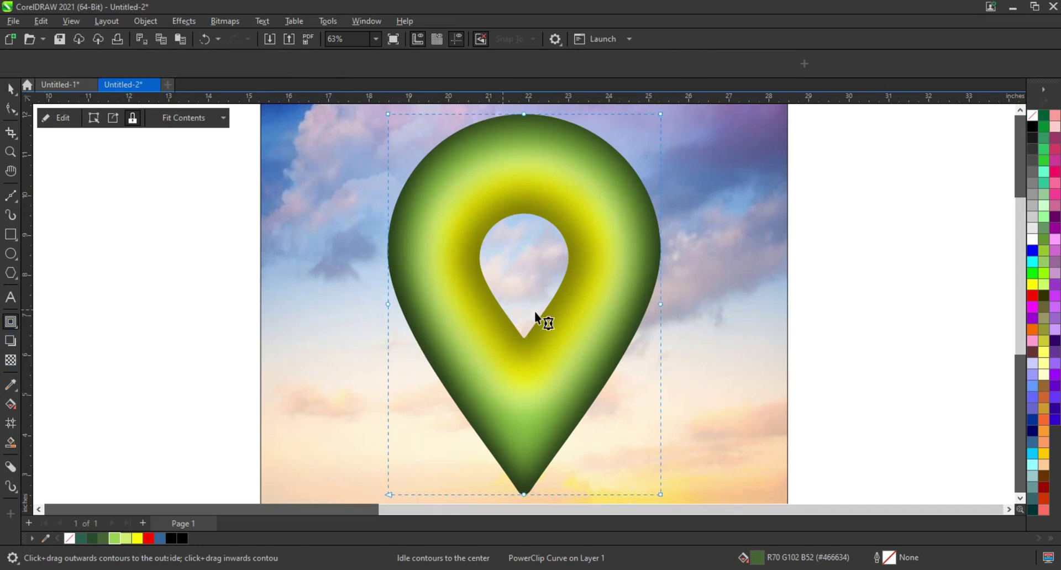
click(14, 349)
click(44, 378)
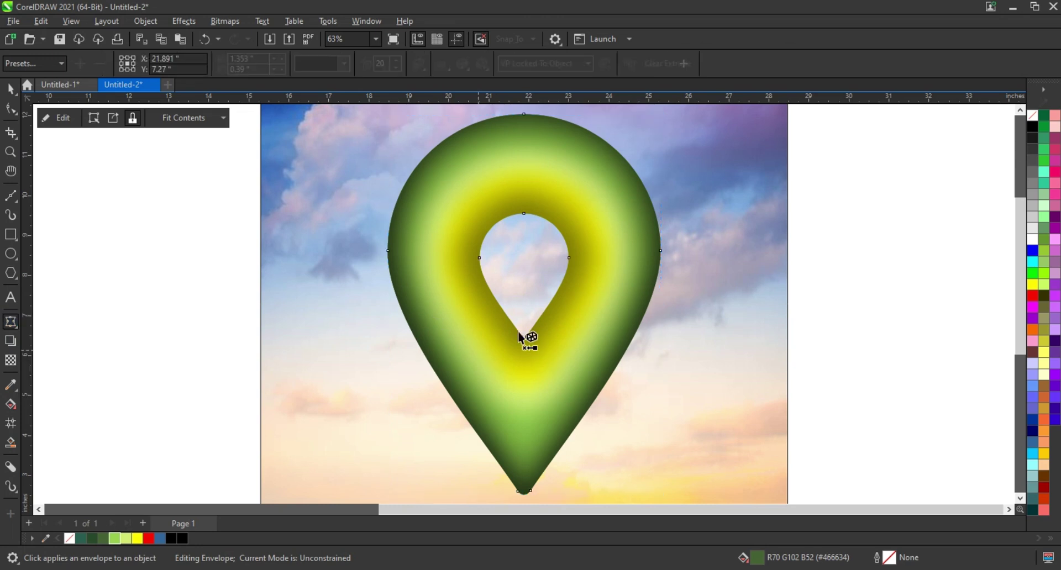
mouse_move(519, 335)
mouse_down()
mouse_move(592, 324)
mouse_move(581, 313)
mouse_move(542, 327)
mouse_move(551, 333)
mouse_up()
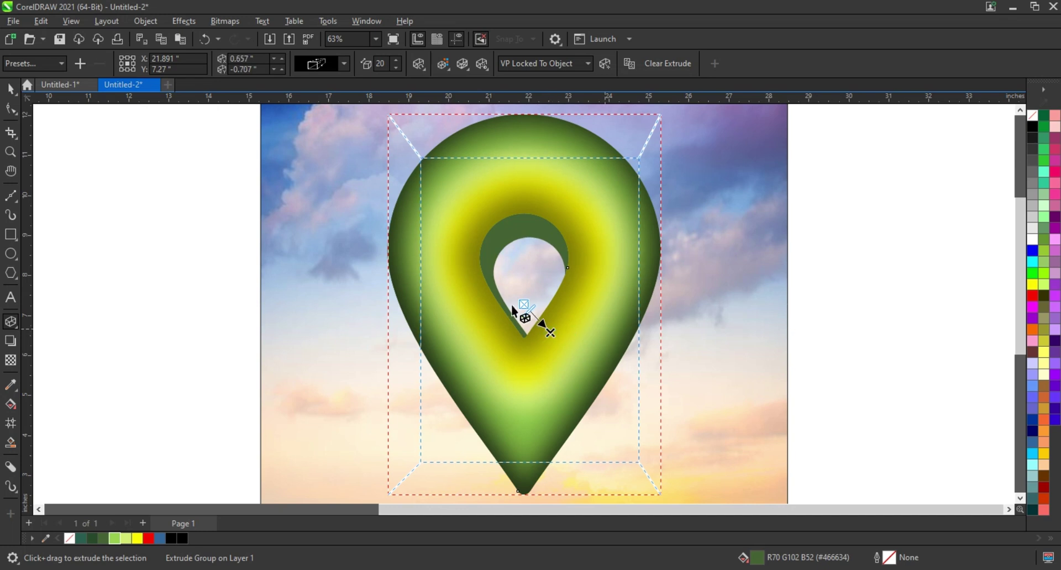
Break the extrude group apart and select the dark inner wall piece
click(8, 90)
click(145, 21)
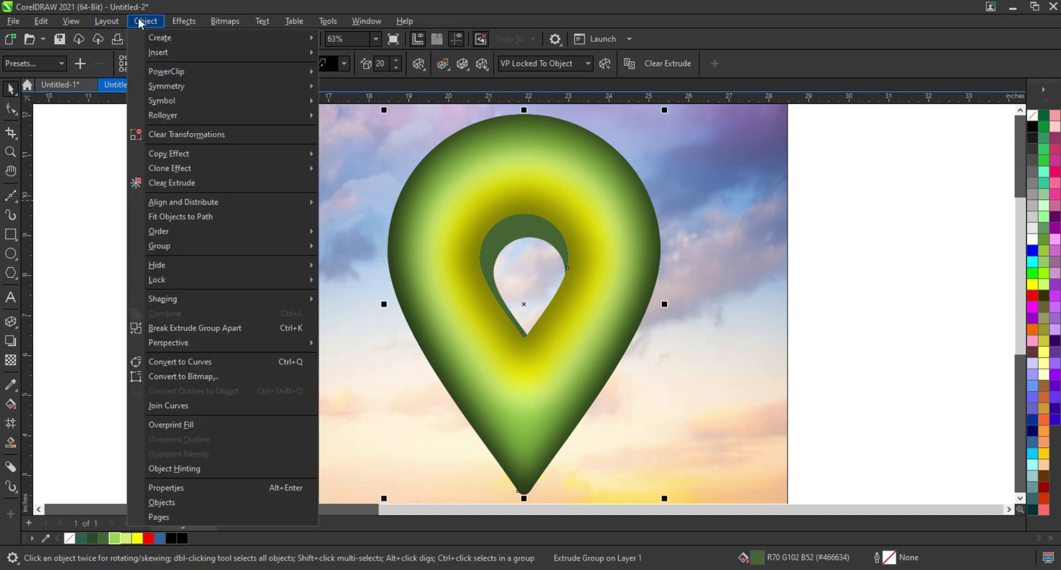
click(188, 328)
click(504, 236)
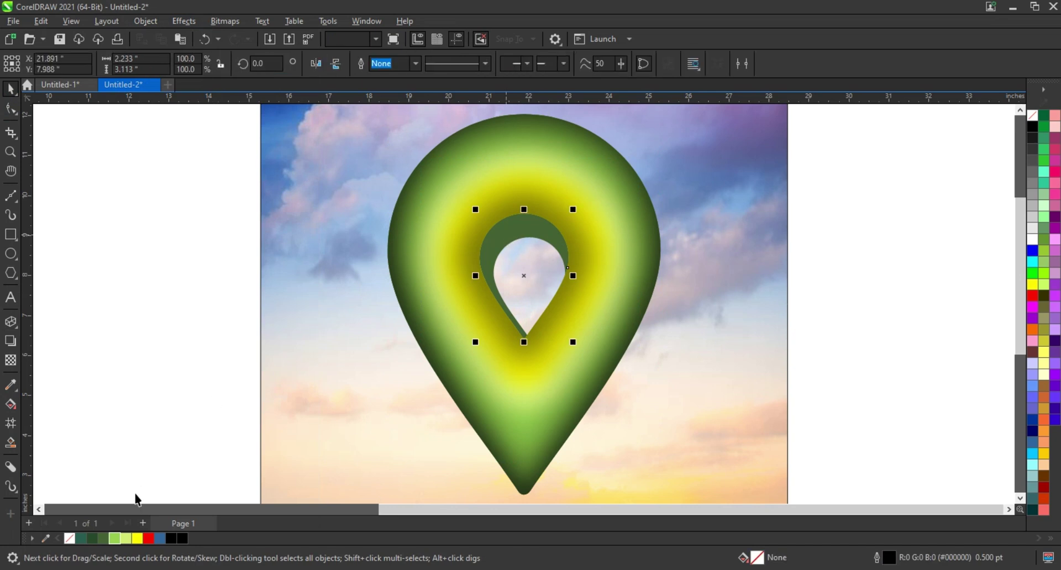
Give the inner wall a linear fountain fill from dark green to light green
key(g)
mouse_move(511, 214)
mouse_down()
mouse_move(498, 316)
mouse_move(502, 242)
mouse_up()
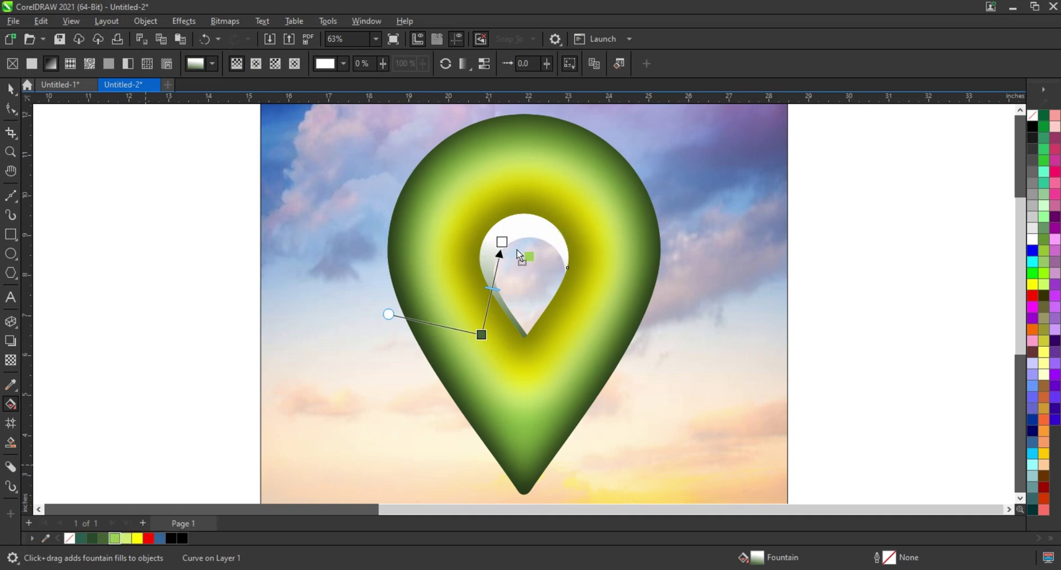
drag(507, 246, 502, 242)
drag(502, 241, 537, 174)
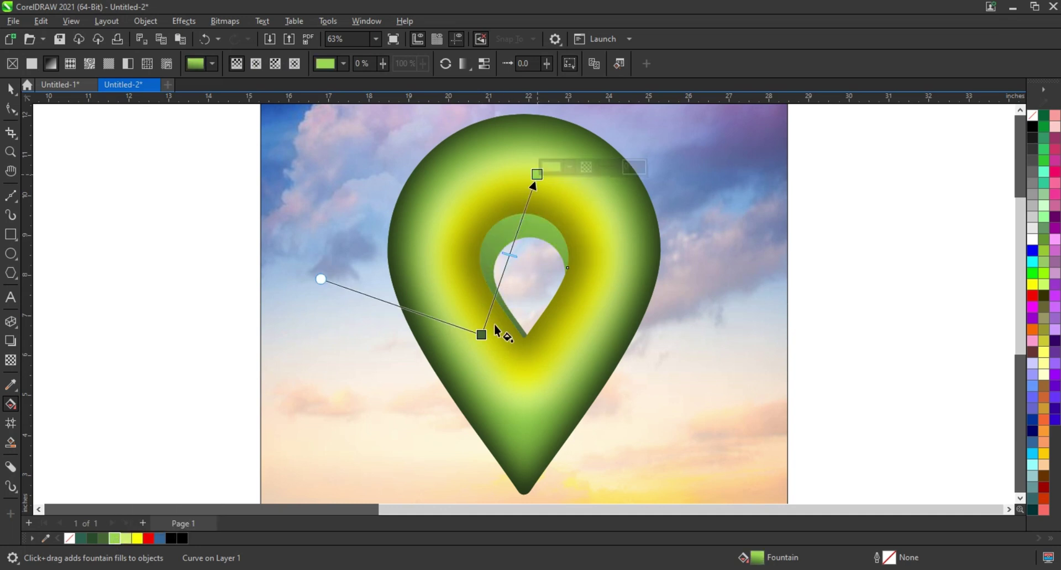
drag(481, 334, 472, 300)
click(472, 300)
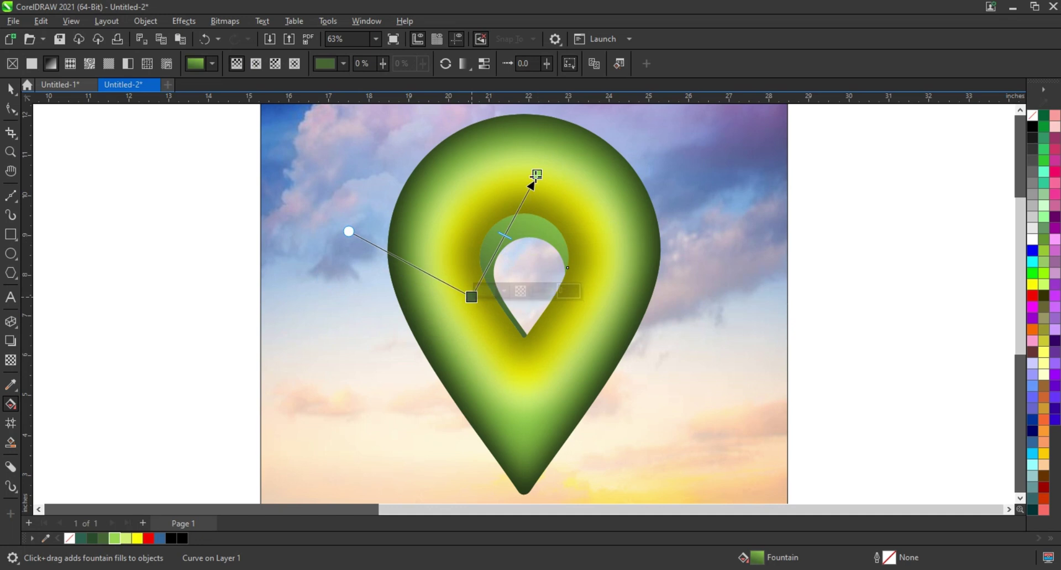
drag(532, 188, 531, 189)
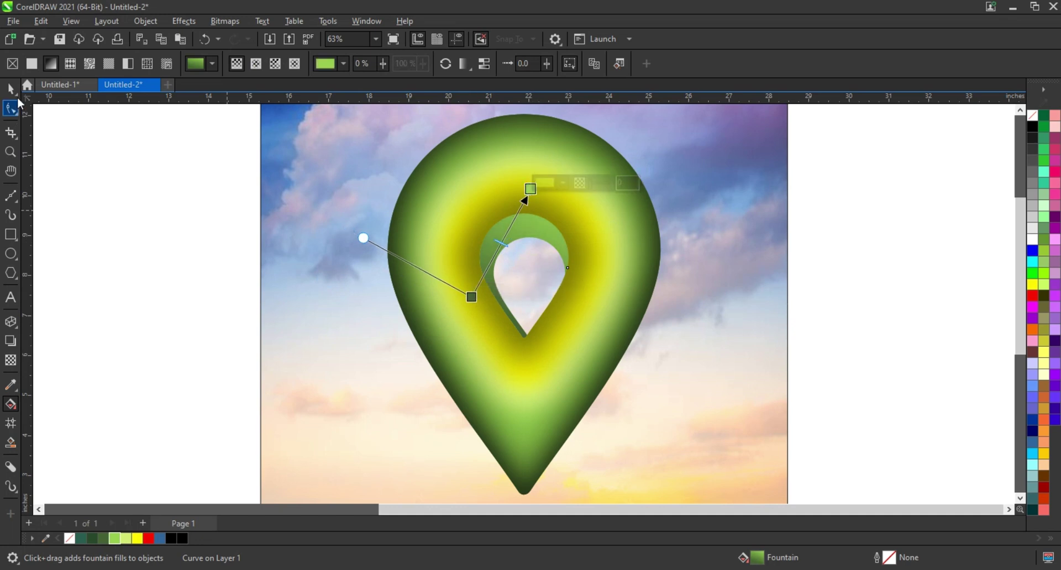
Select both parts of the pin and group them with Ctrl+G
click(17, 91)
scroll(229, 320, down, 2)
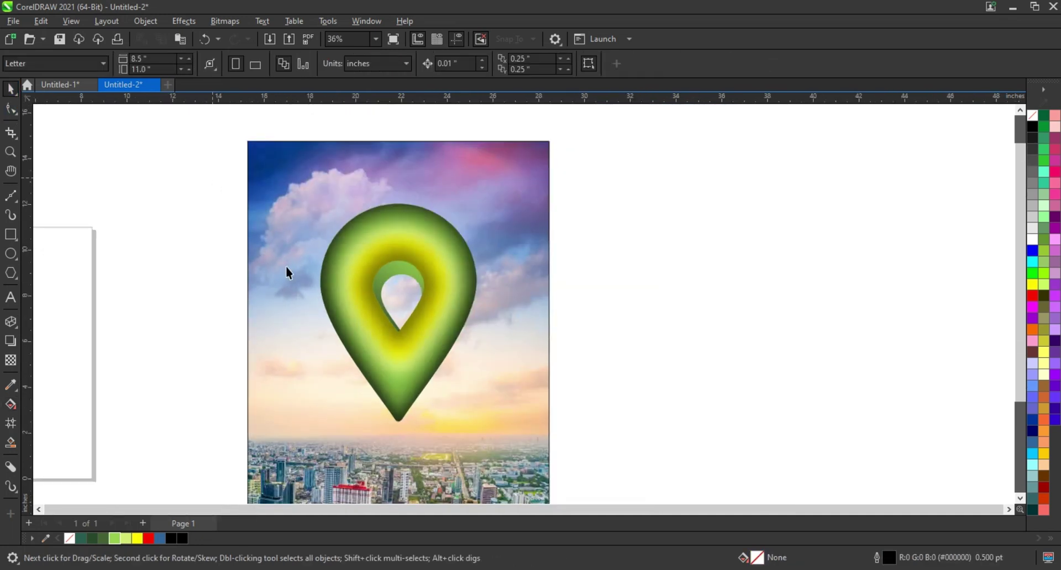
drag(212, 178, 506, 432)
scroll(506, 433, down, 2)
click(552, 386)
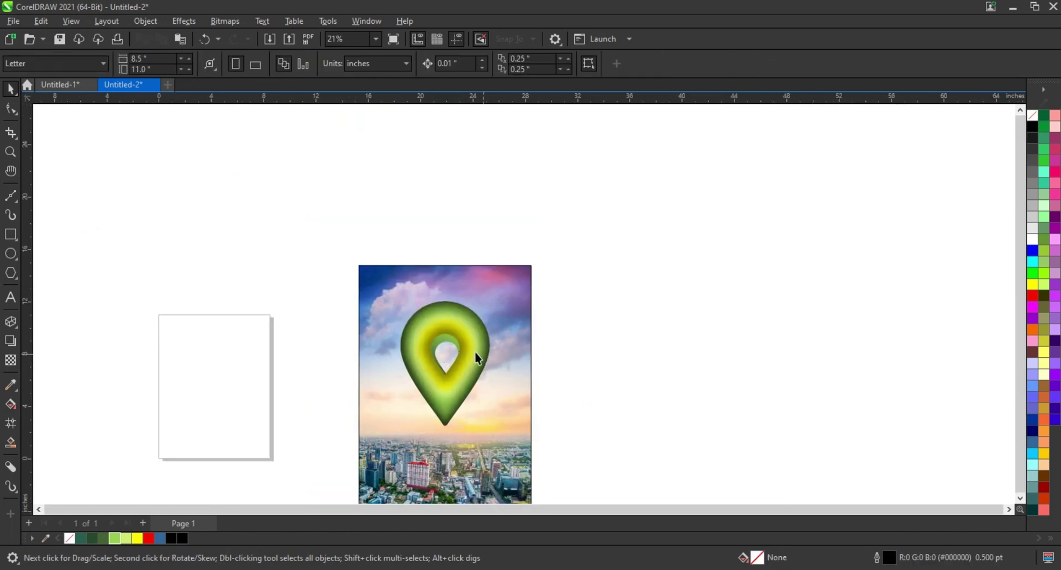
drag(381, 456, 381, 454)
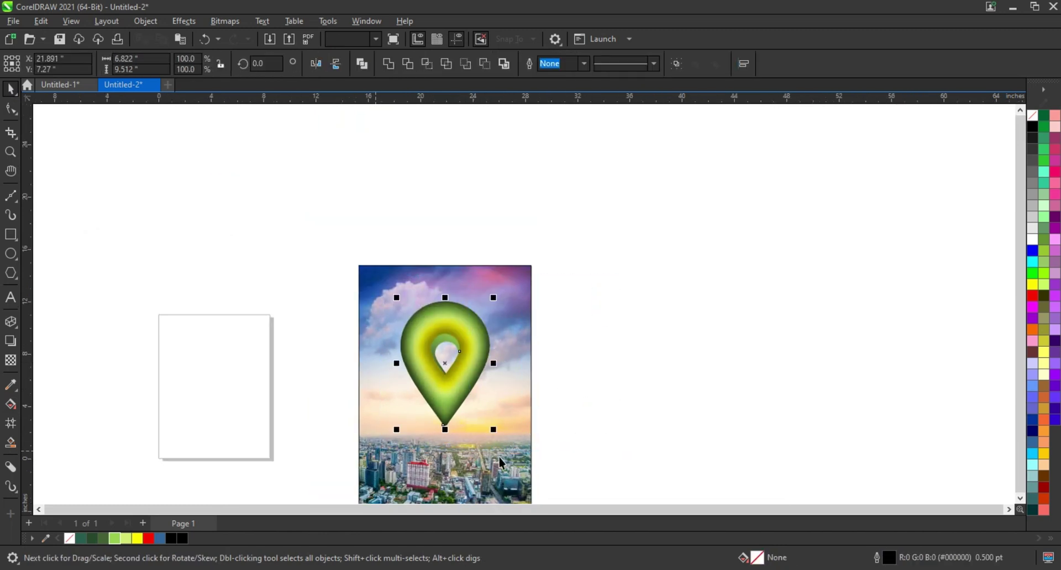
key(ctrl+g)
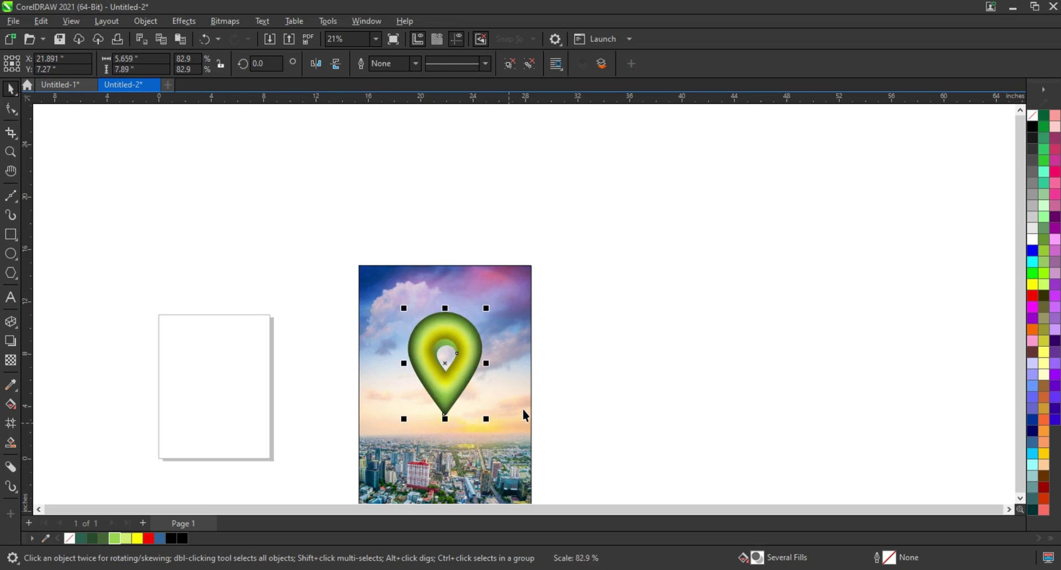
Move the pin group lower over the sky and enlarge it slightly
click(522, 408)
key(shift+F2)
drag(583, 250, 583, 291)
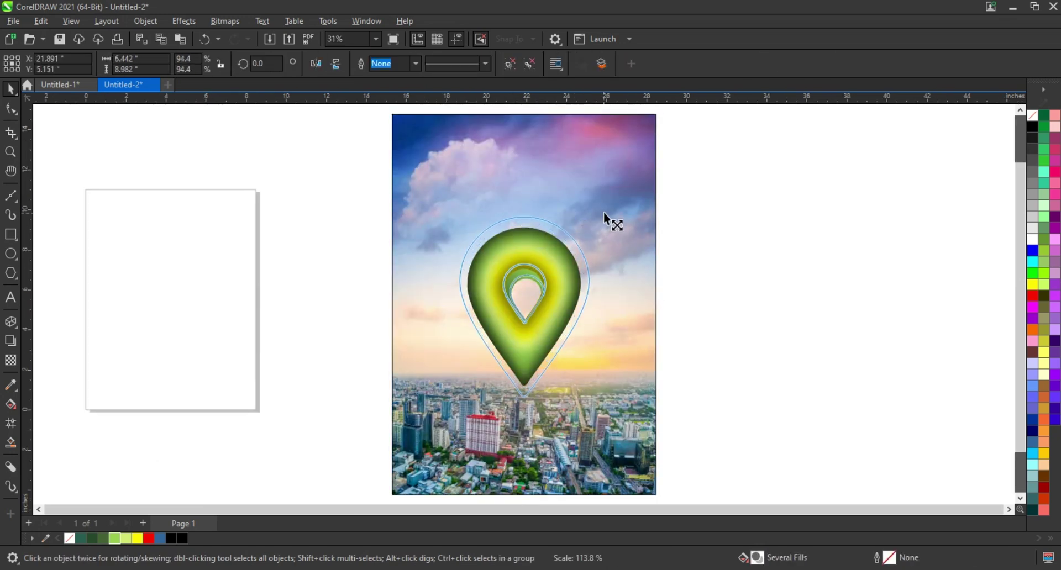
drag(586, 224, 603, 213)
click(618, 282)
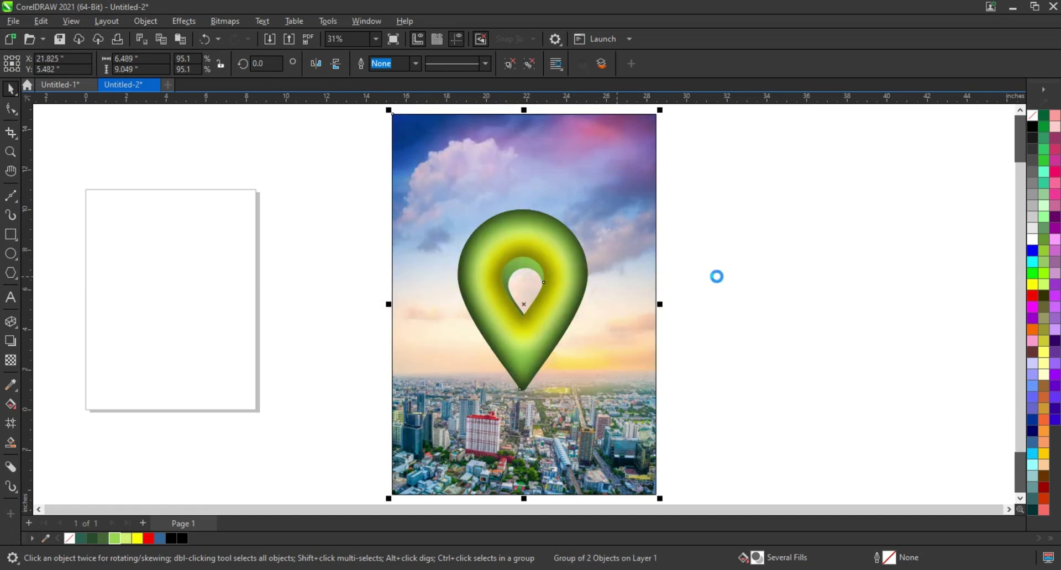
click(717, 281)
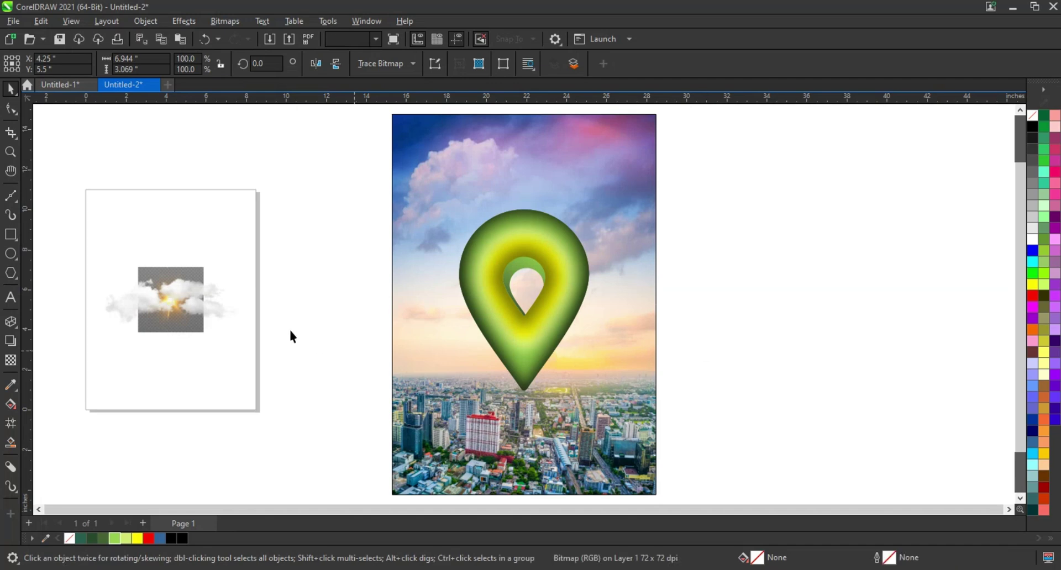
Place a cloud bitmap over the pin and shrink it to about 68%
mouse_move(190, 305)
mouse_down()
mouse_move(530, 353)
mouse_move(571, 383)
mouse_up()
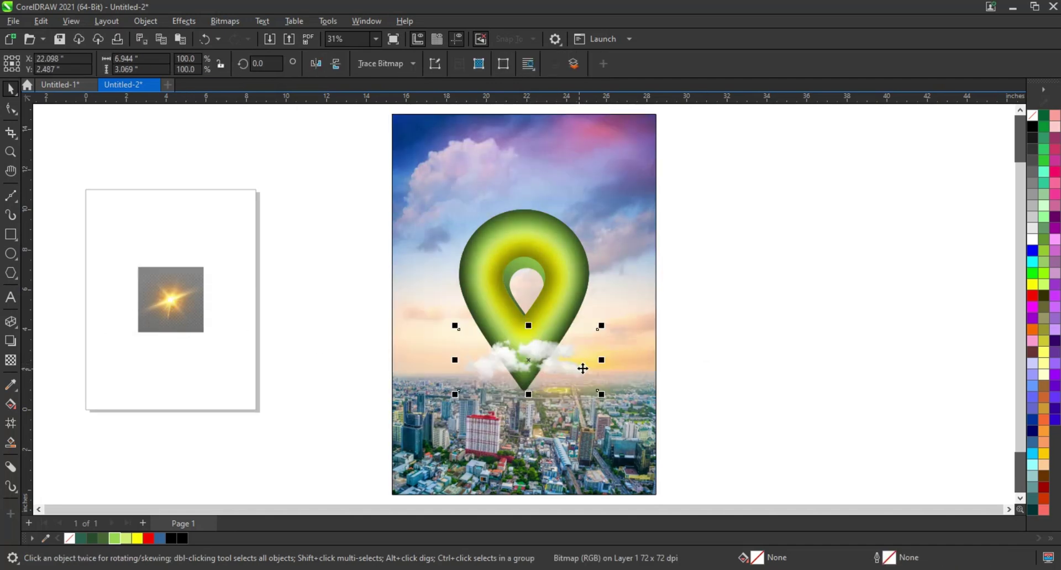
mouse_move(593, 339)
mouse_down()
mouse_move(578, 343)
mouse_move(511, 279)
mouse_up()
mouse_move(554, 249)
mouse_down()
mouse_move(537, 255)
mouse_move(577, 247)
mouse_up()
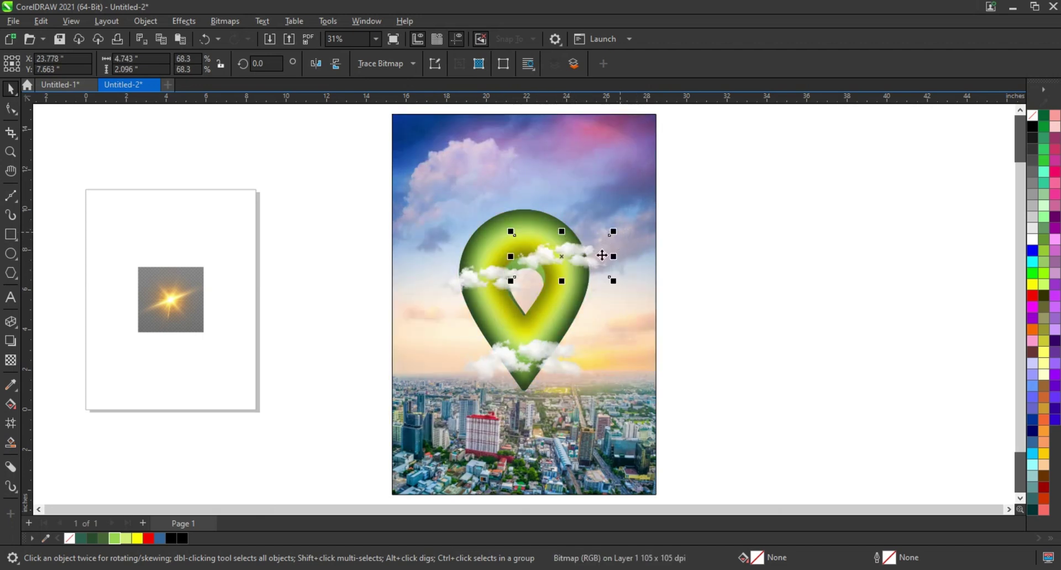
Scale up the pin and its clouds together and reposition them on the photo
drag(711, 188, 383, 463)
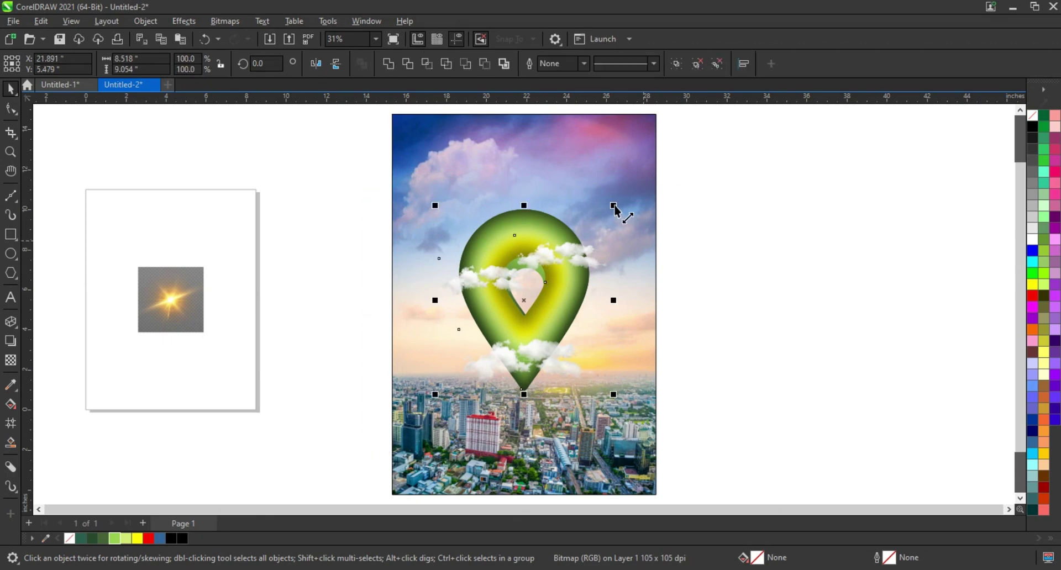
mouse_move(615, 207)
mouse_down()
mouse_move(629, 196)
mouse_move(619, 200)
mouse_up()
mouse_move(438, 201)
mouse_down()
mouse_move(540, 345)
mouse_move(575, 342)
mouse_up()
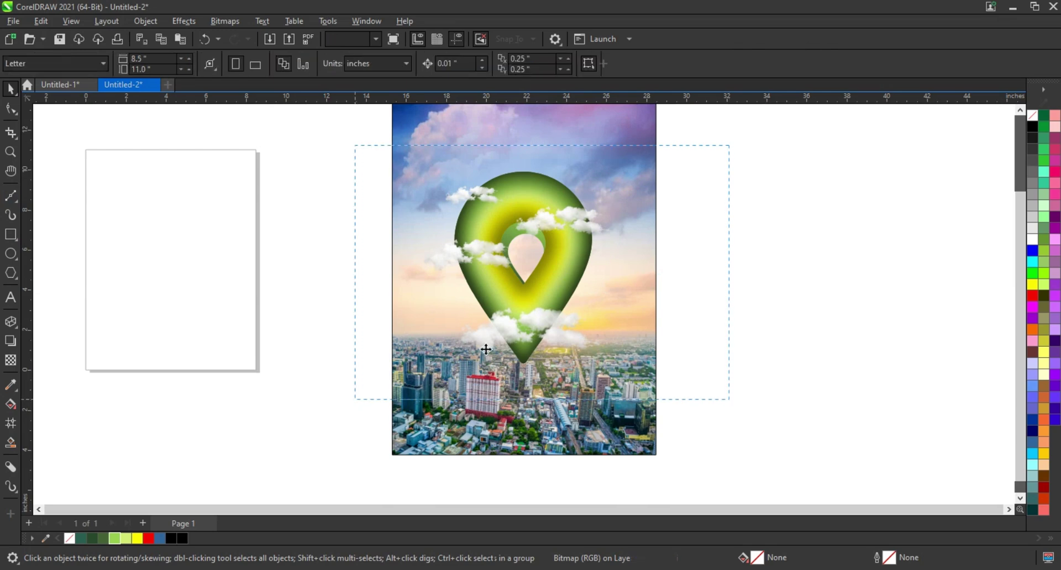
drag(476, 387, 356, 450)
click(657, 418)
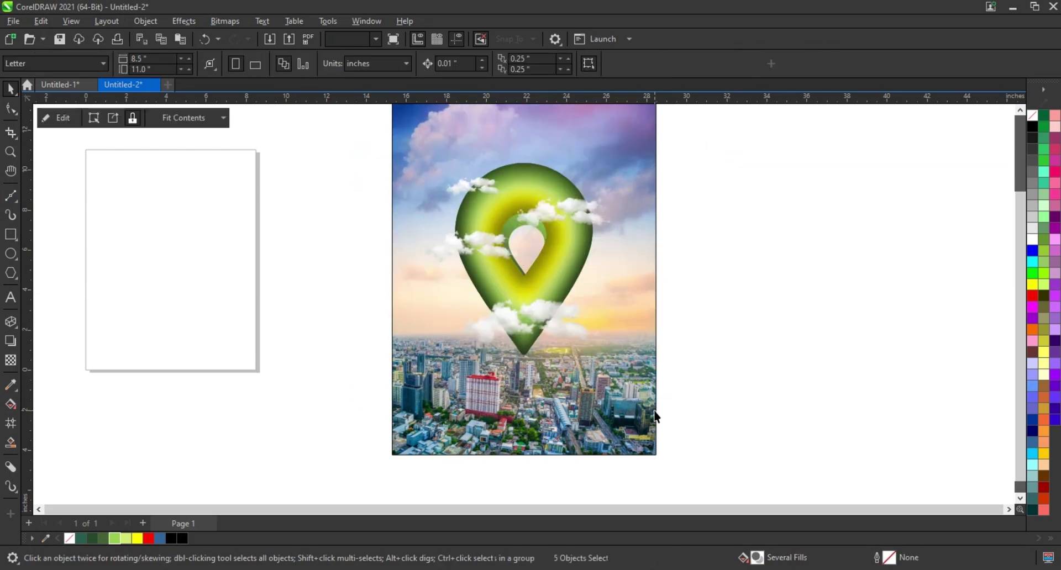
scroll(668, 417, up, 1)
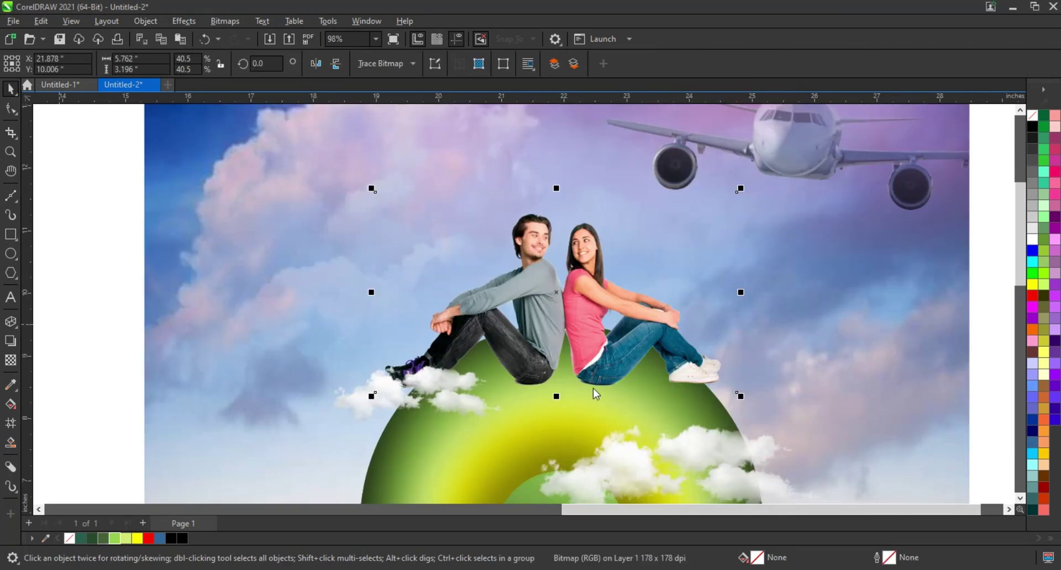
Give the seated couple a soft Multiply drop shadow at 56 opacity, broken apart into its own object
click(10, 341)
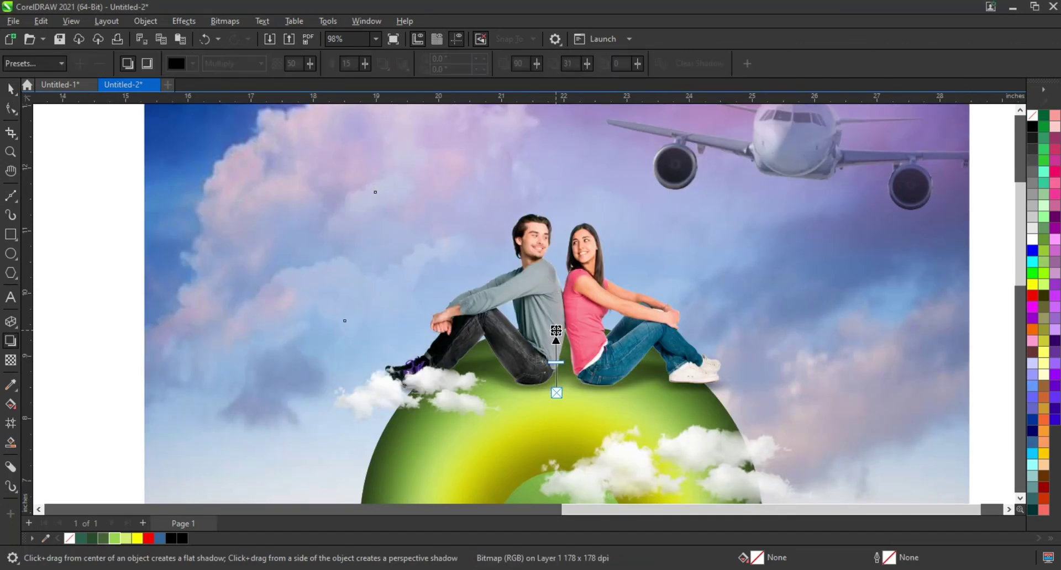
drag(555, 392, 555, 331)
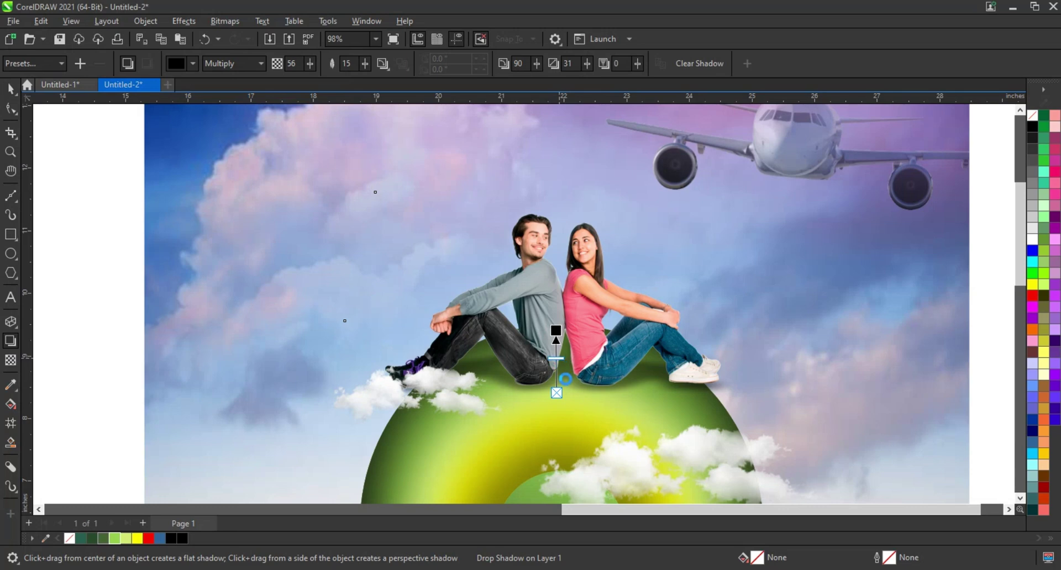
click(10, 89)
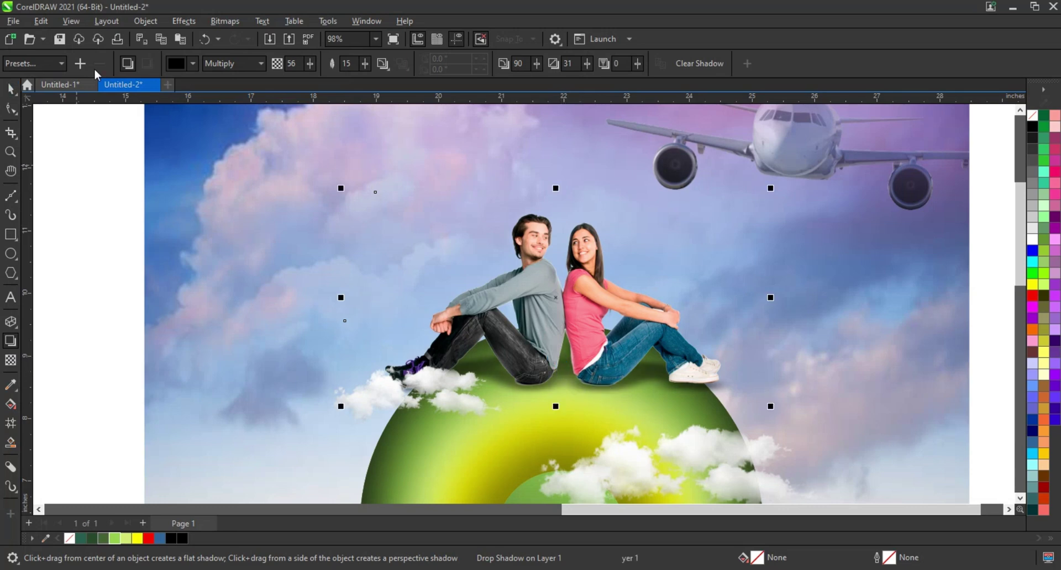
click(104, 22)
mouse_move(145, 21)
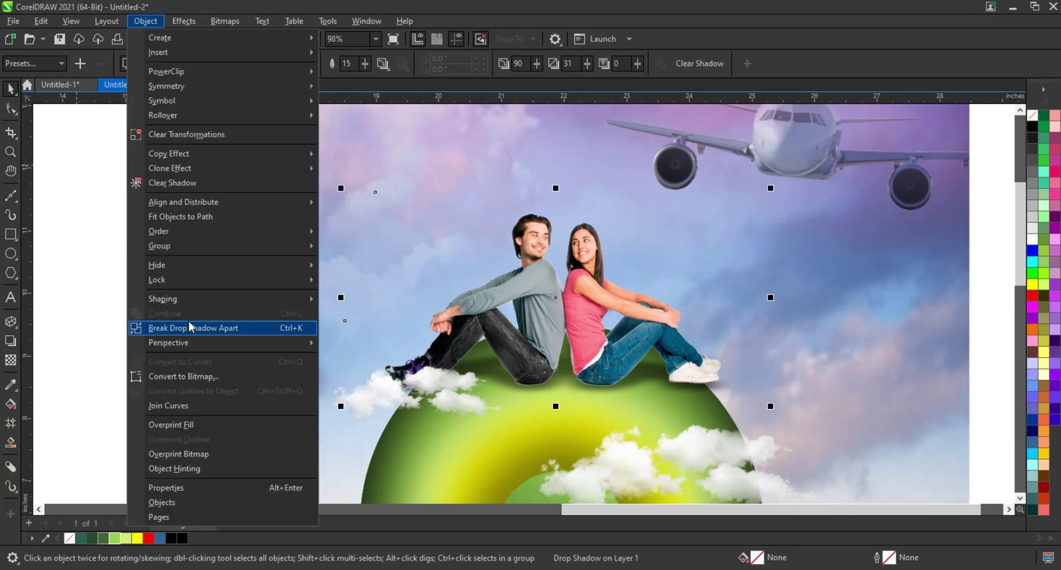
click(189, 326)
scroll(137, 231, down, 1)
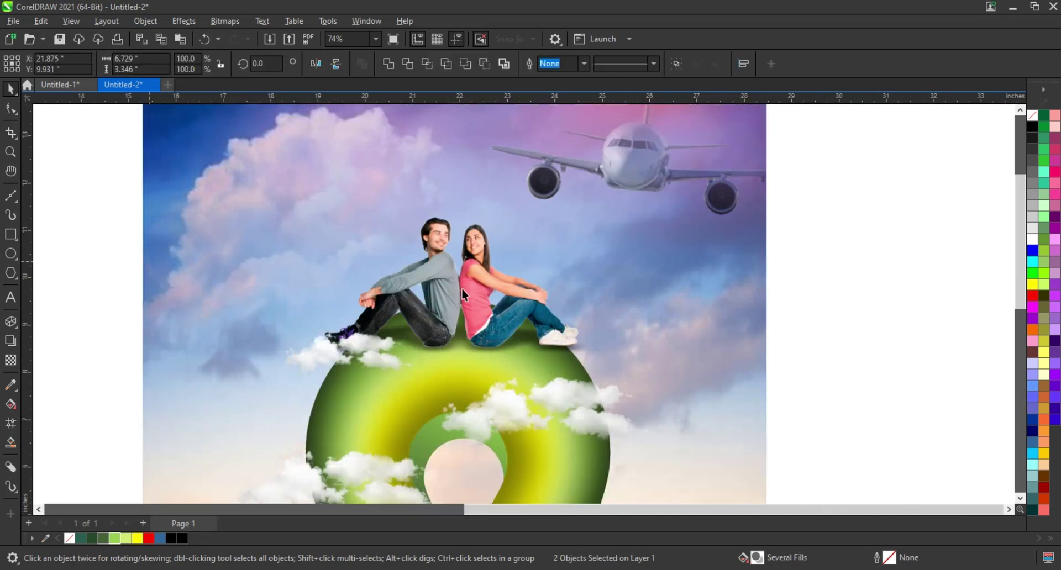
Apply Color Balance to the couple photo with Cyan–Red -11 and Magenta–Green 9
click(462, 287)
click(184, 21)
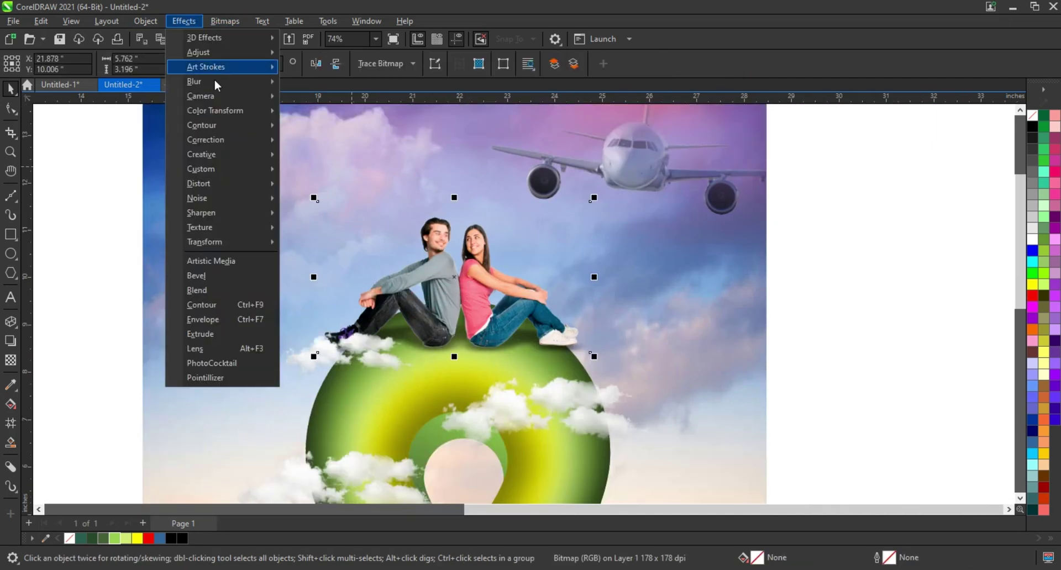
click(640, 276)
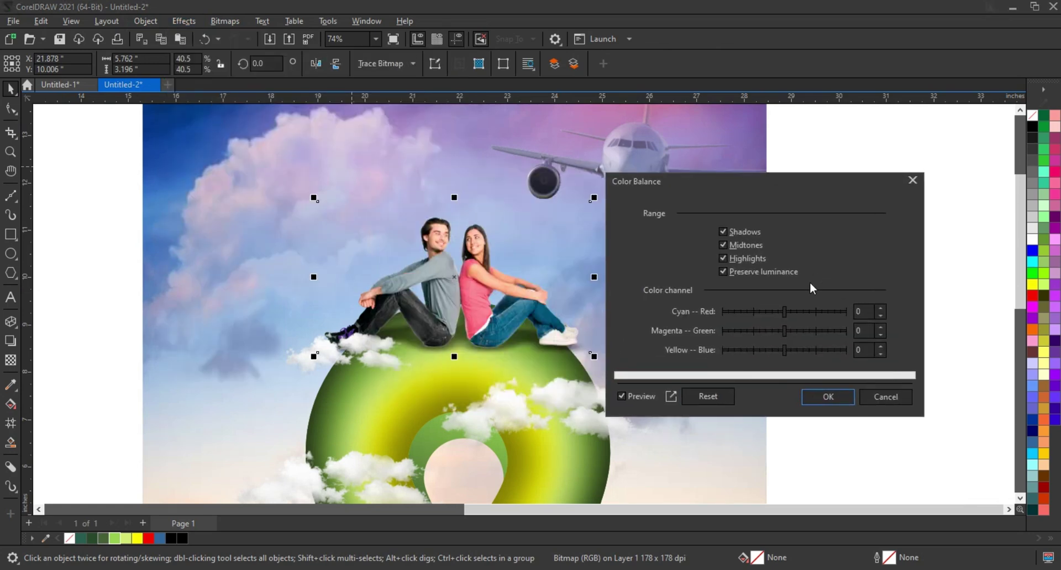
click(778, 309)
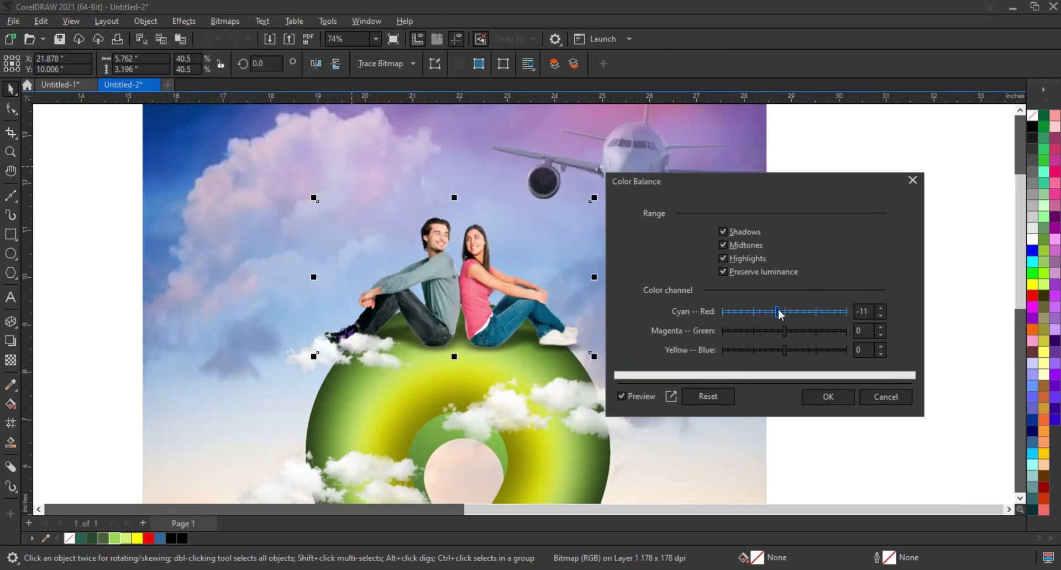
click(790, 333)
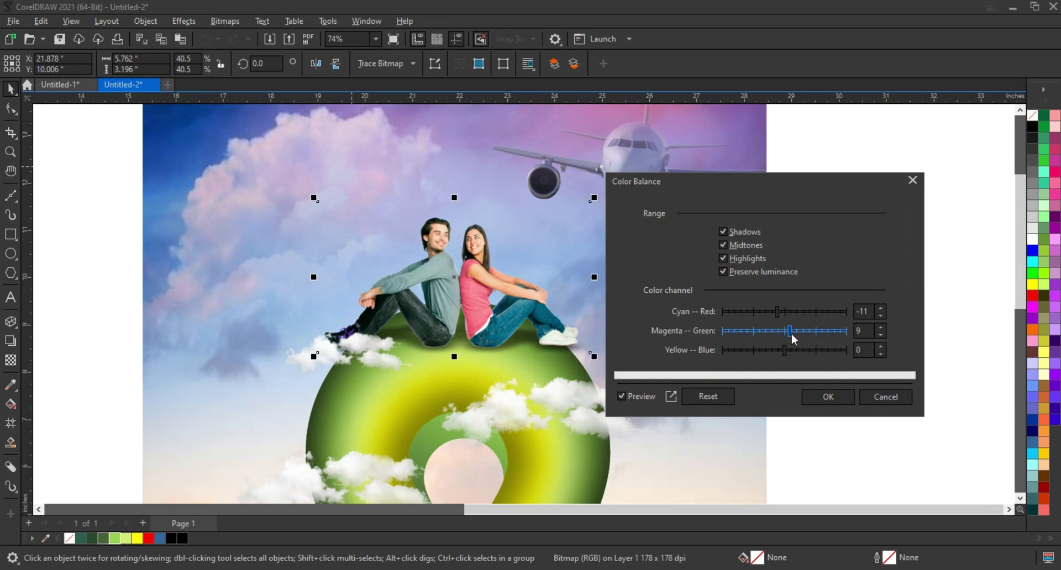
click(829, 397)
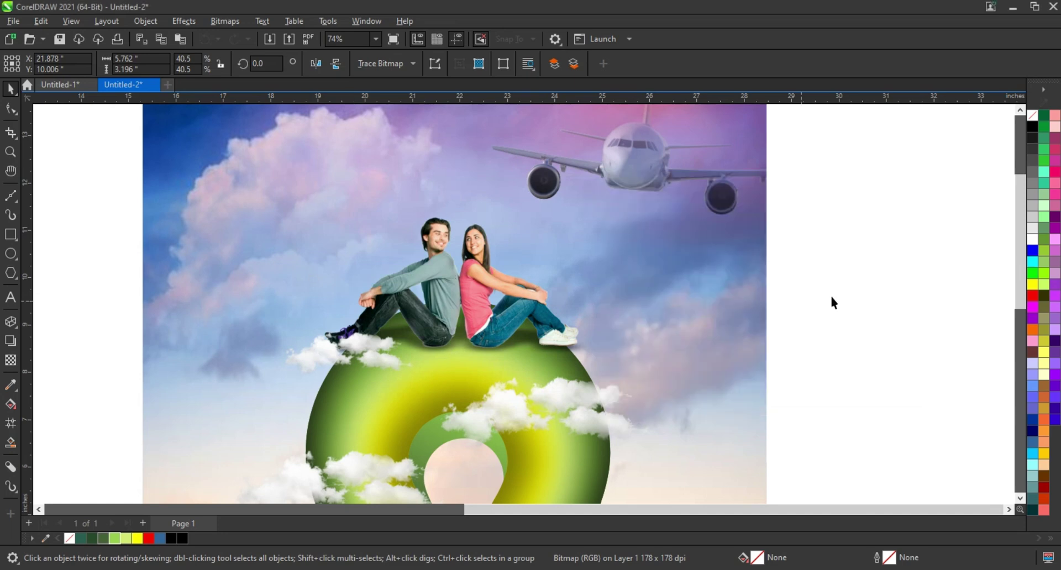
scroll(830, 294, down, 3)
click(794, 419)
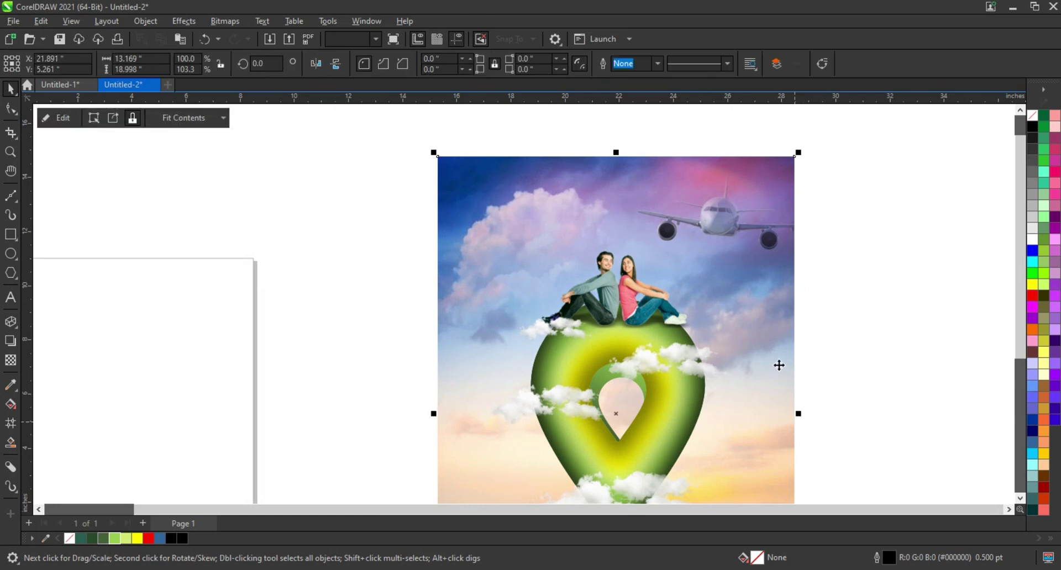
Zoom the view in on the poster area
click(737, 240)
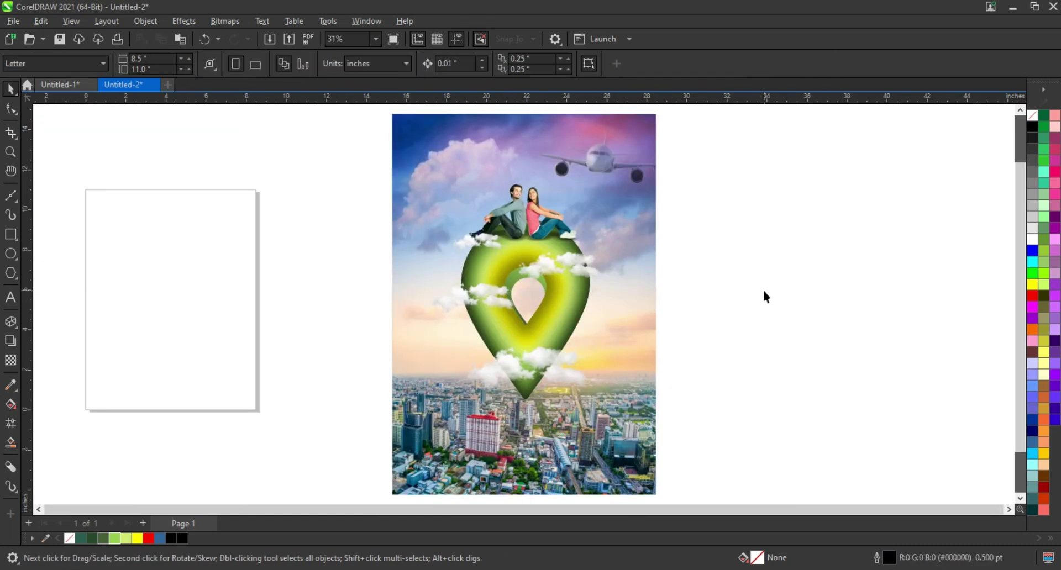
click(7, 152)
scroll(456, 235, down, 1)
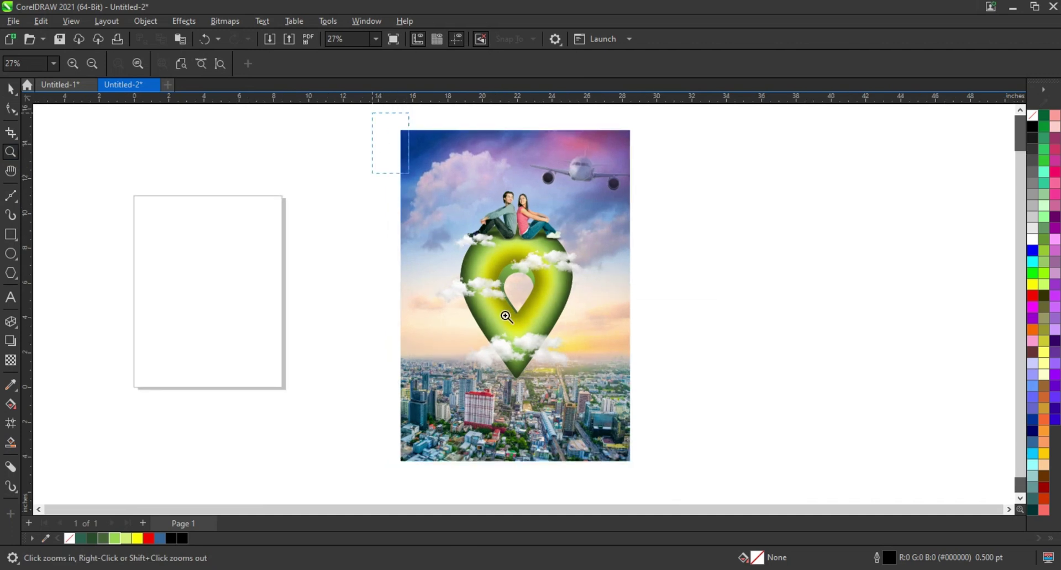
drag(506, 317, 645, 469)
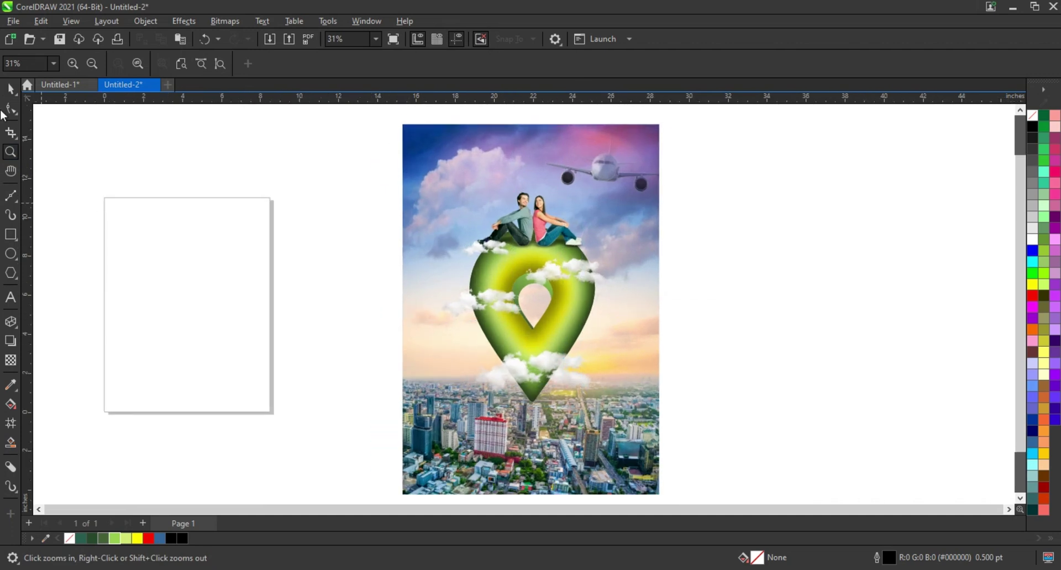
Marquee-select the left copy of the poster
click(9, 93)
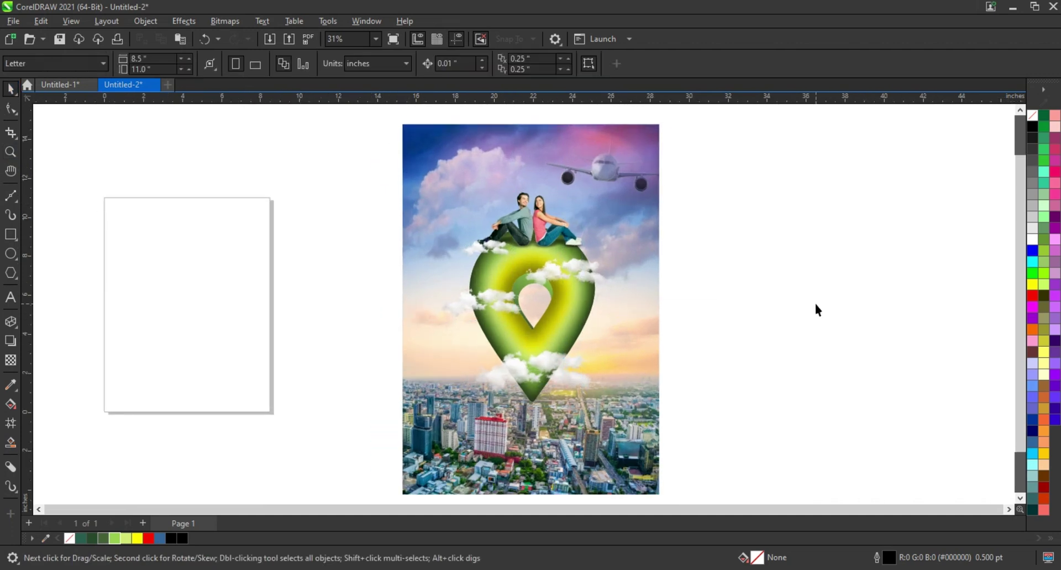
click(659, 415)
scroll(800, 268, up, 1)
click(802, 273)
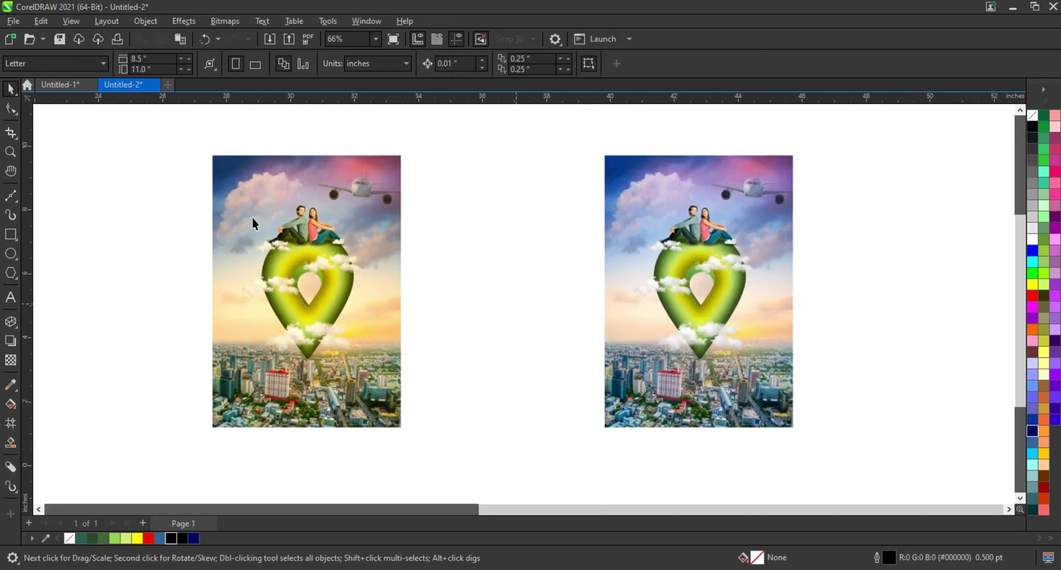
mouse_move(185, 133)
mouse_down()
mouse_move(345, 351)
mouse_move(548, 359)
mouse_up()
Place the left poster flush against the right, zoom to fit both, and preview full-screen
drag(362, 138, 972, 365)
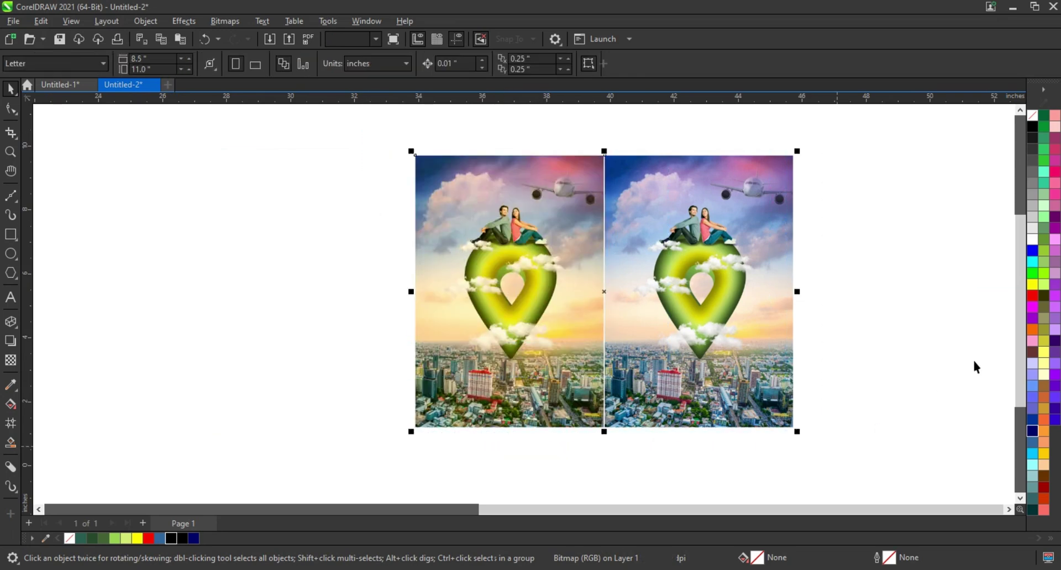
key(shift+F2)
key(F9)
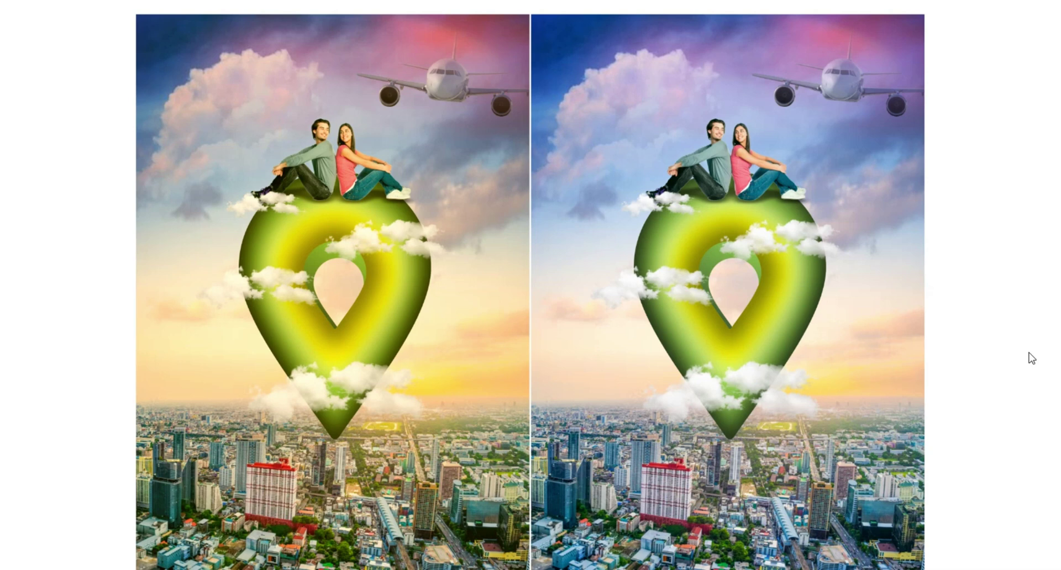